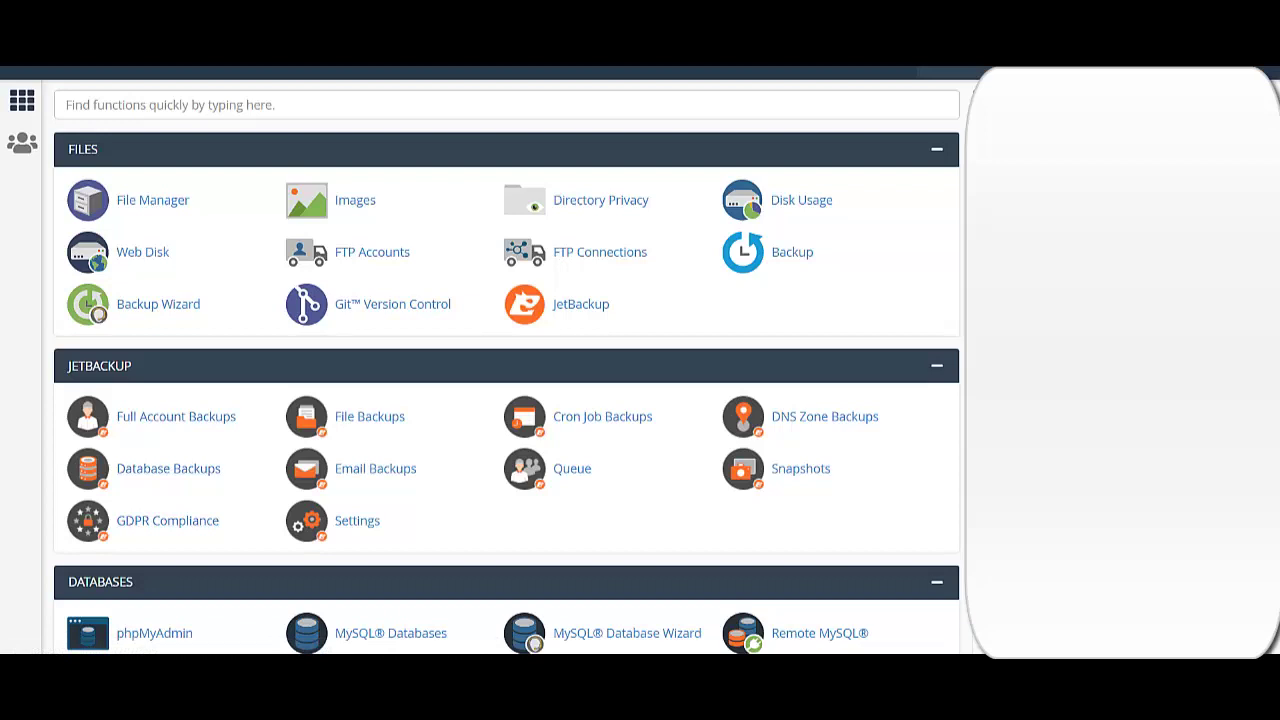
- Create the 'ecommerce' subdomain in cPanel Subdomains, then return to the cPanel home page
scroll(530, 540, "down", 3)
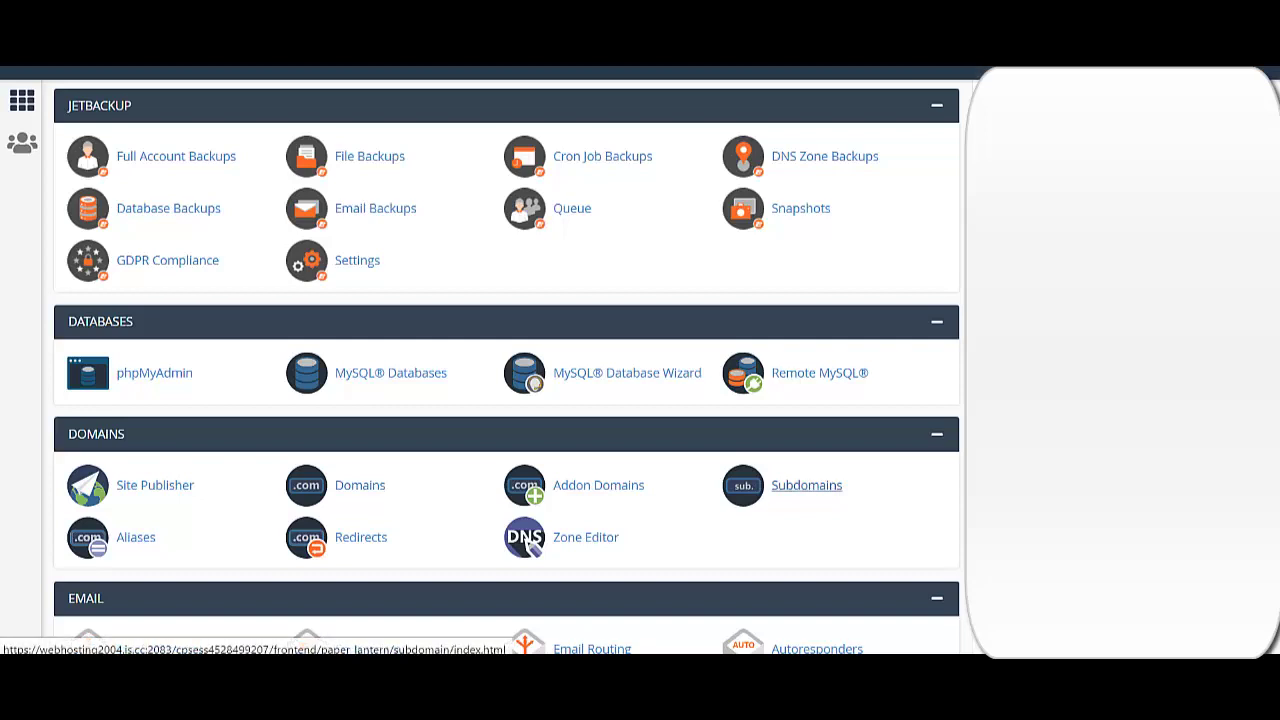
left_click(806, 485)
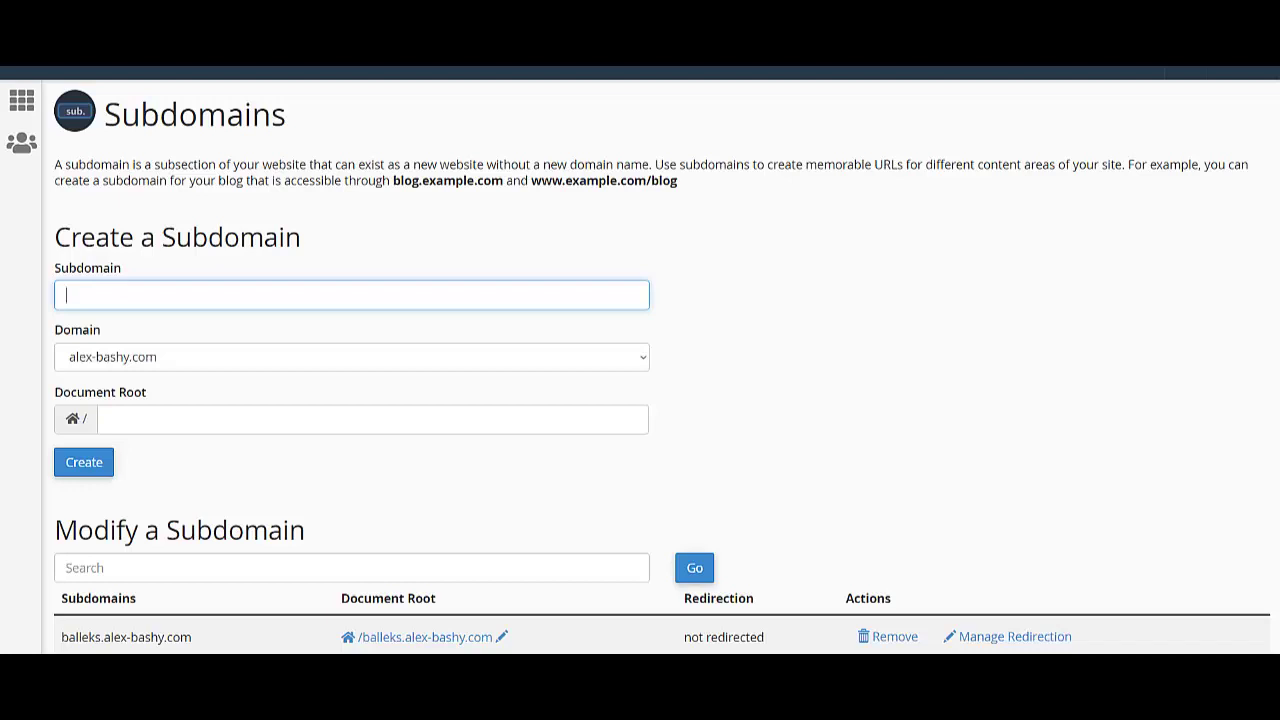
type("ecomm")
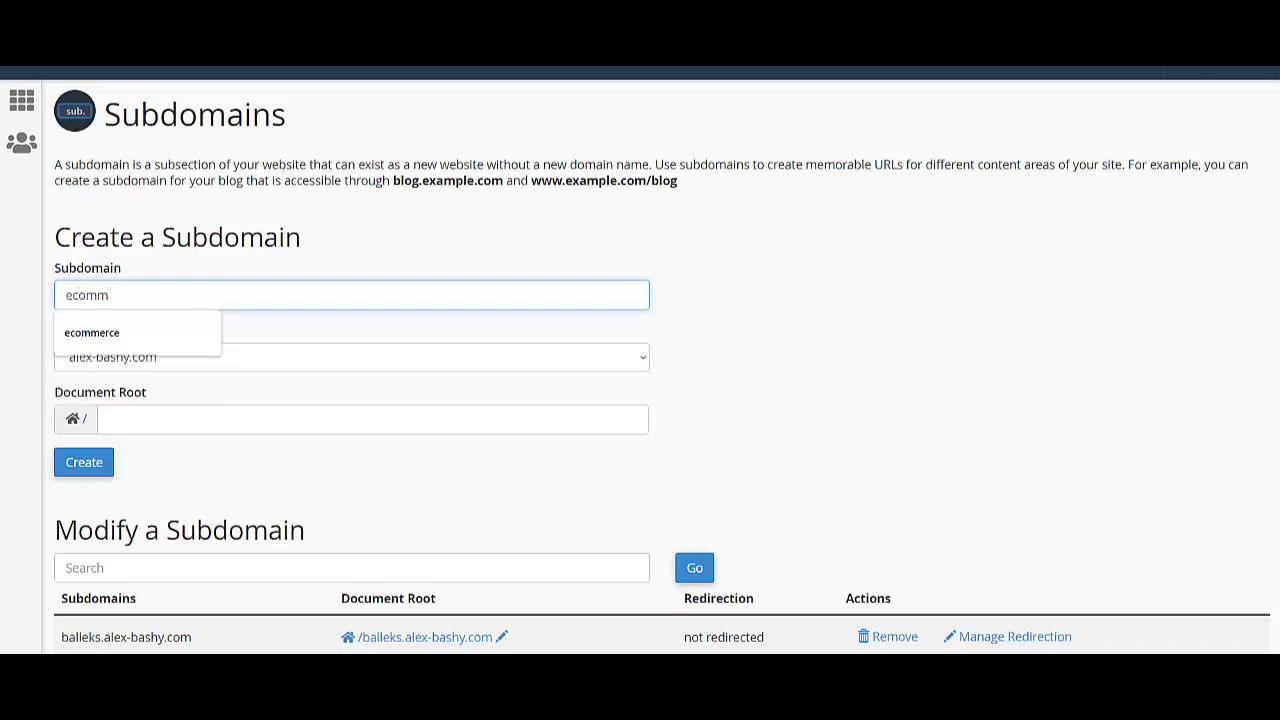
type("erce")
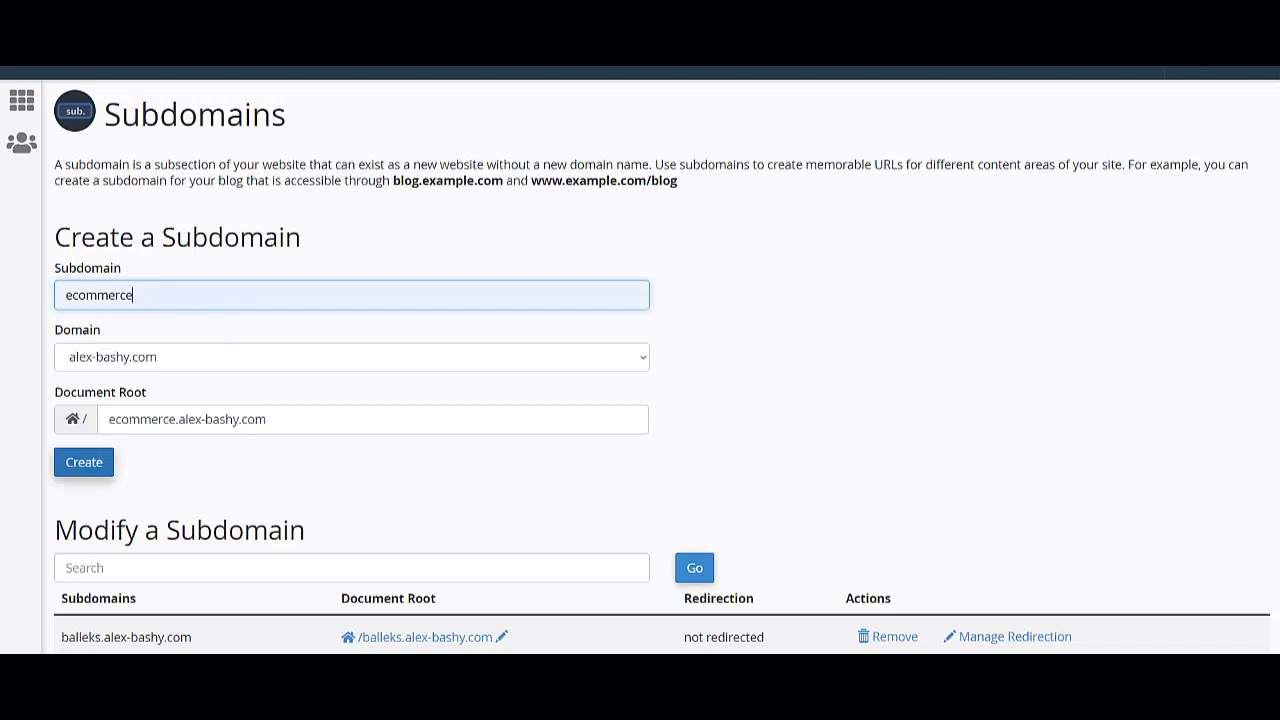
key("Return")
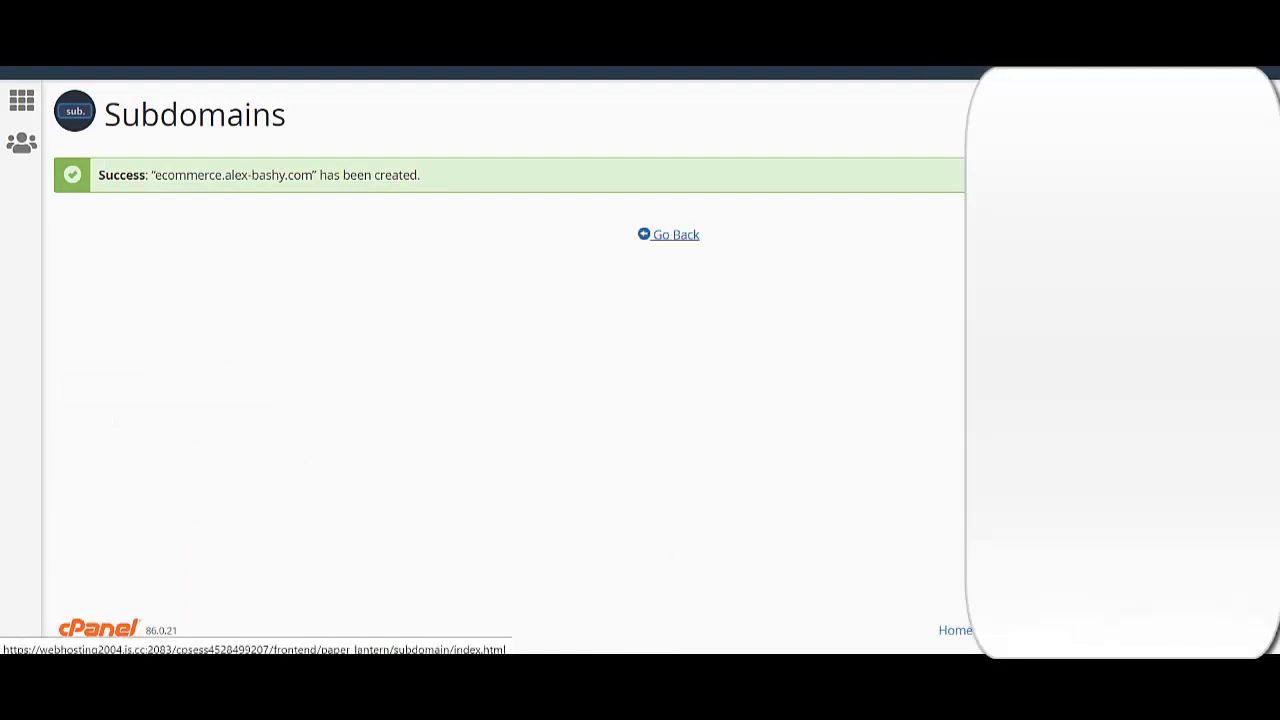
left_click(668, 234)
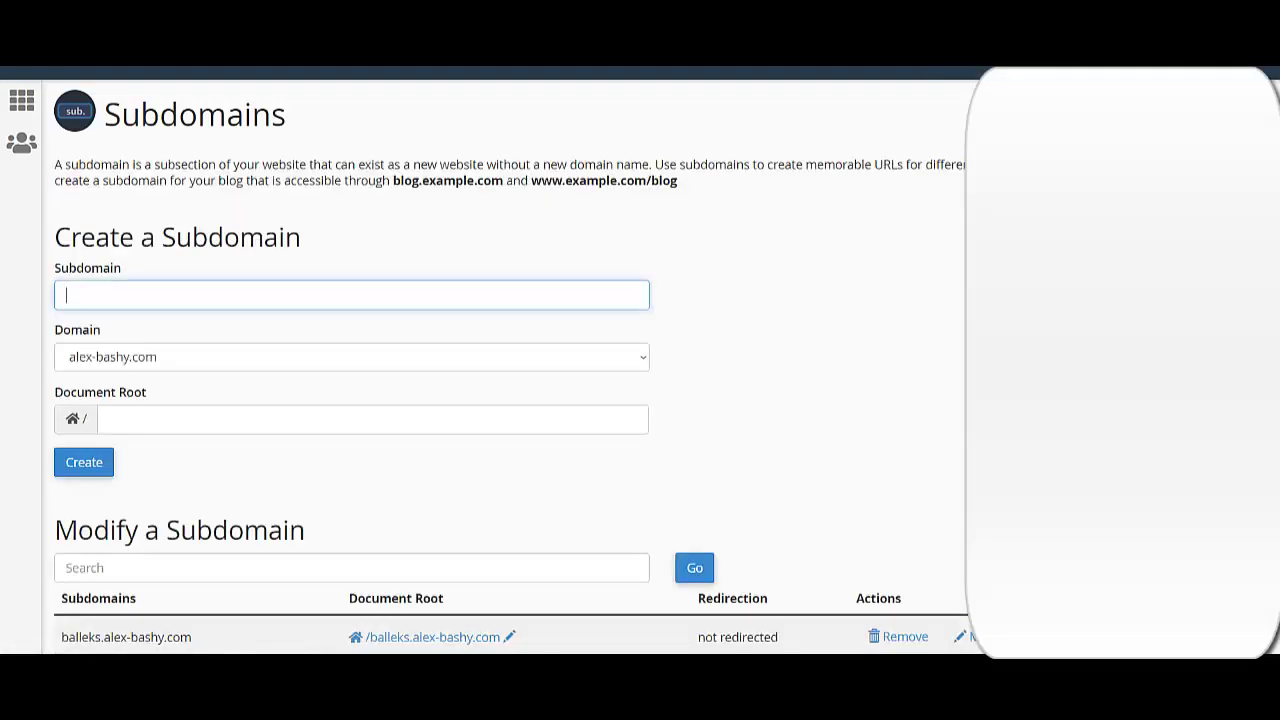
left_click(22, 100)
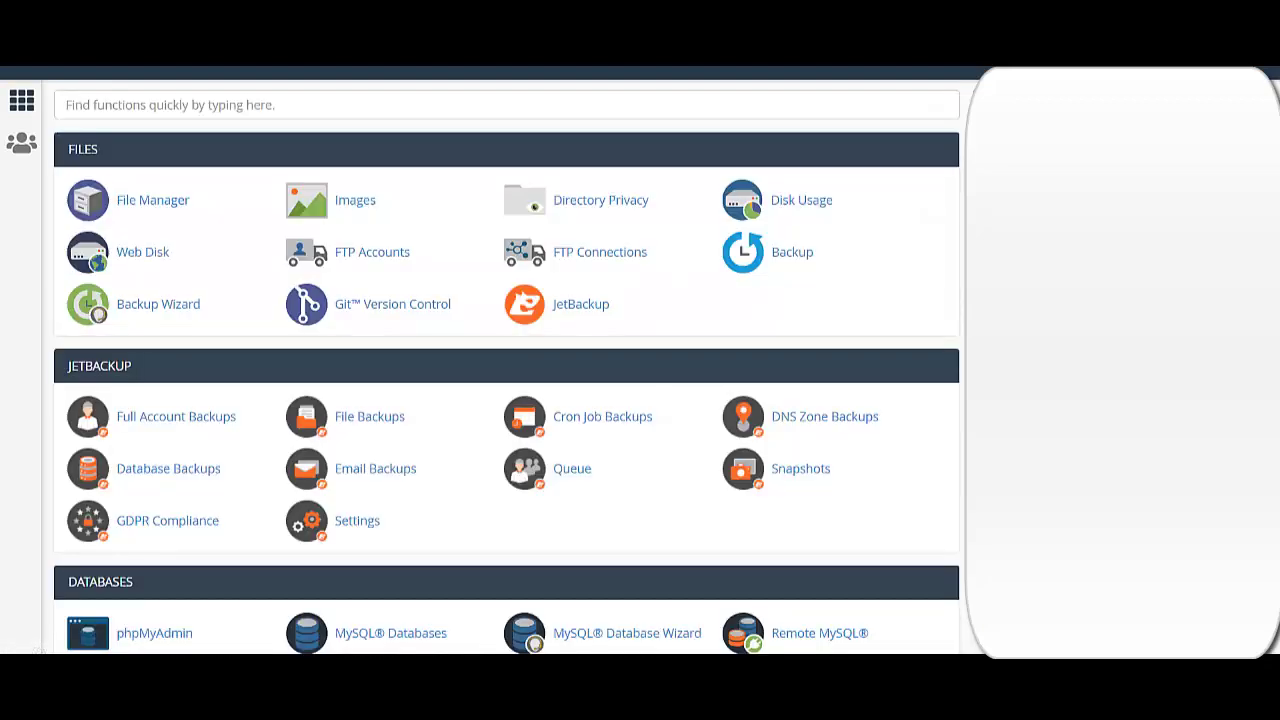
scroll(506, 370, "down", 15)
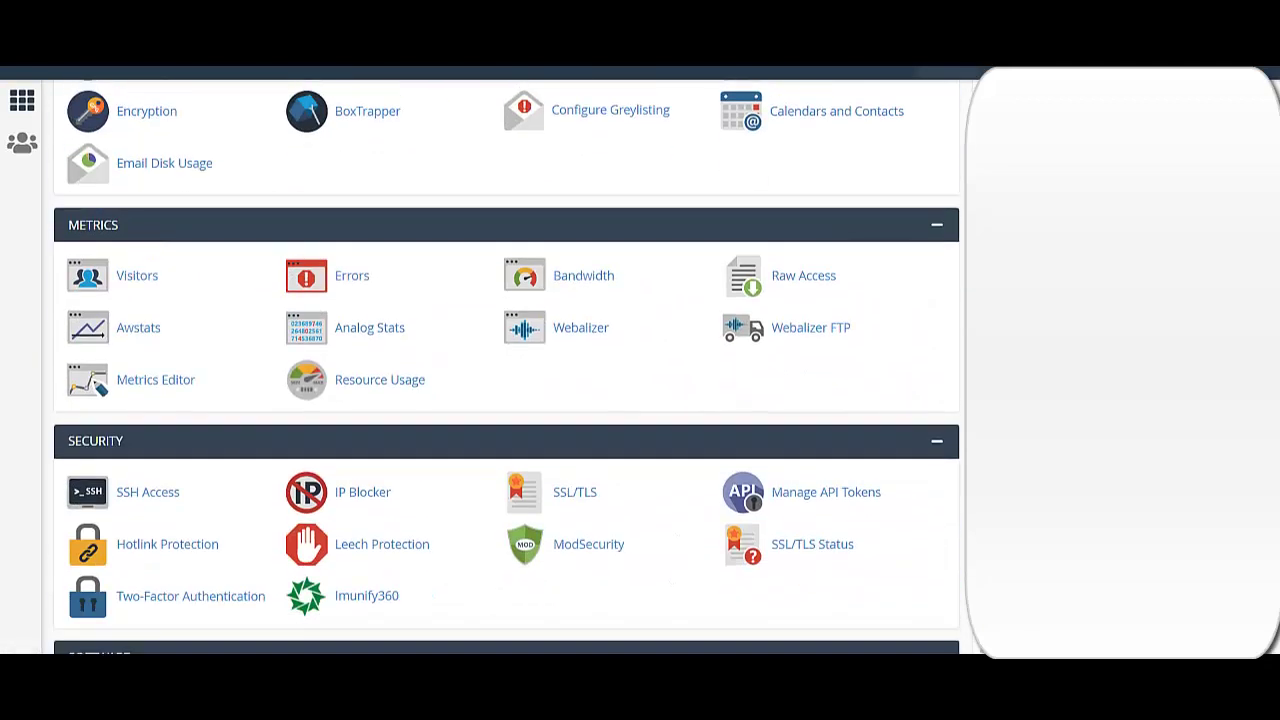
scroll(506, 370, "down", 10)
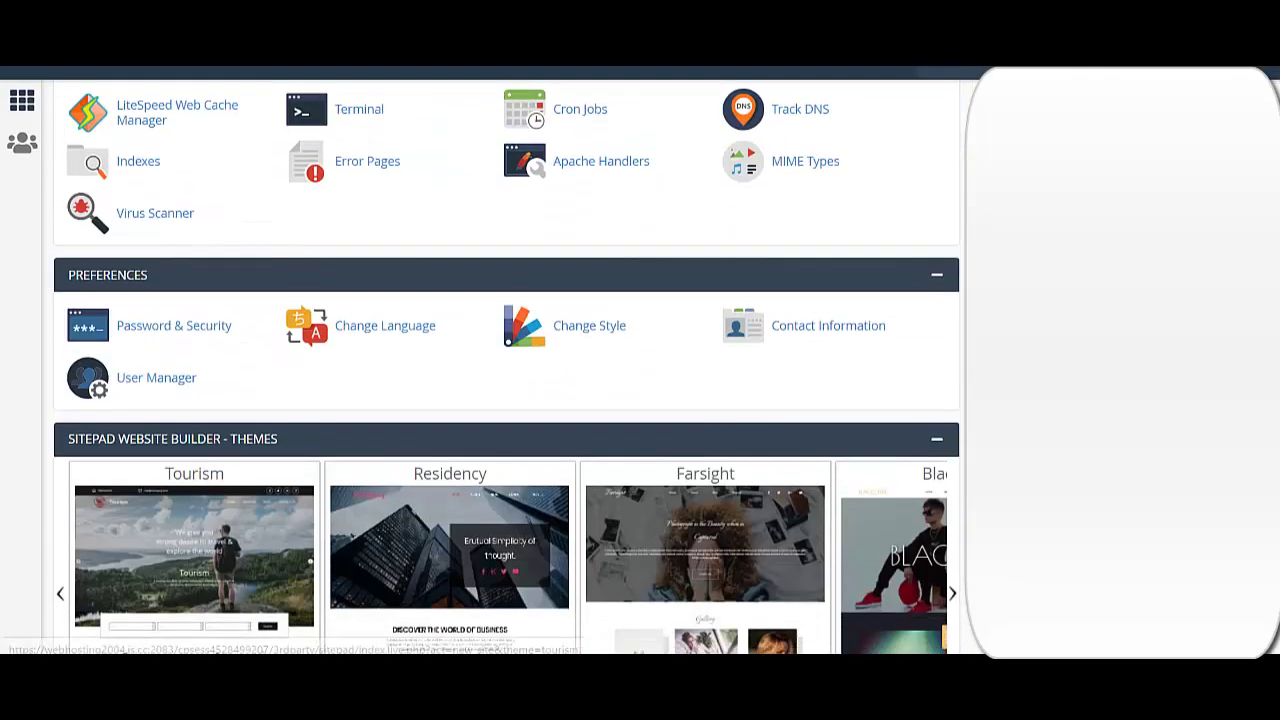
scroll(194, 560, "down", 4)
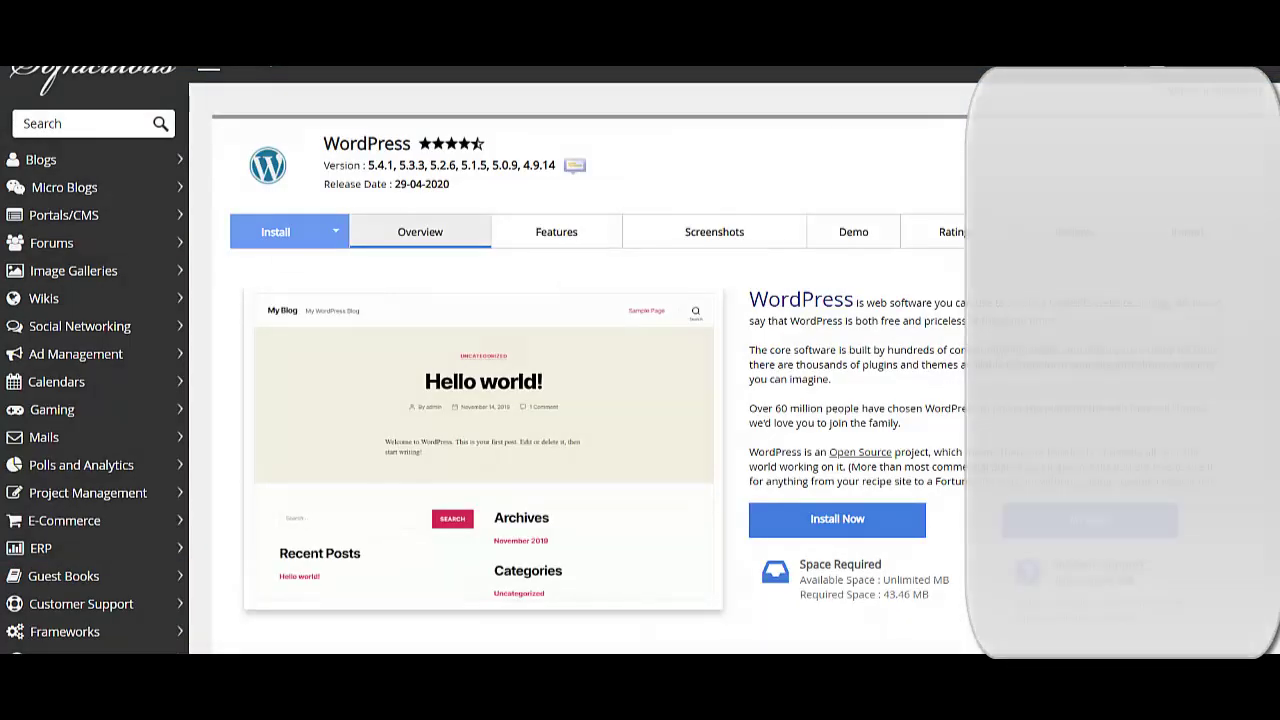
left_click(275, 231)
key("Down")
key("Tab")
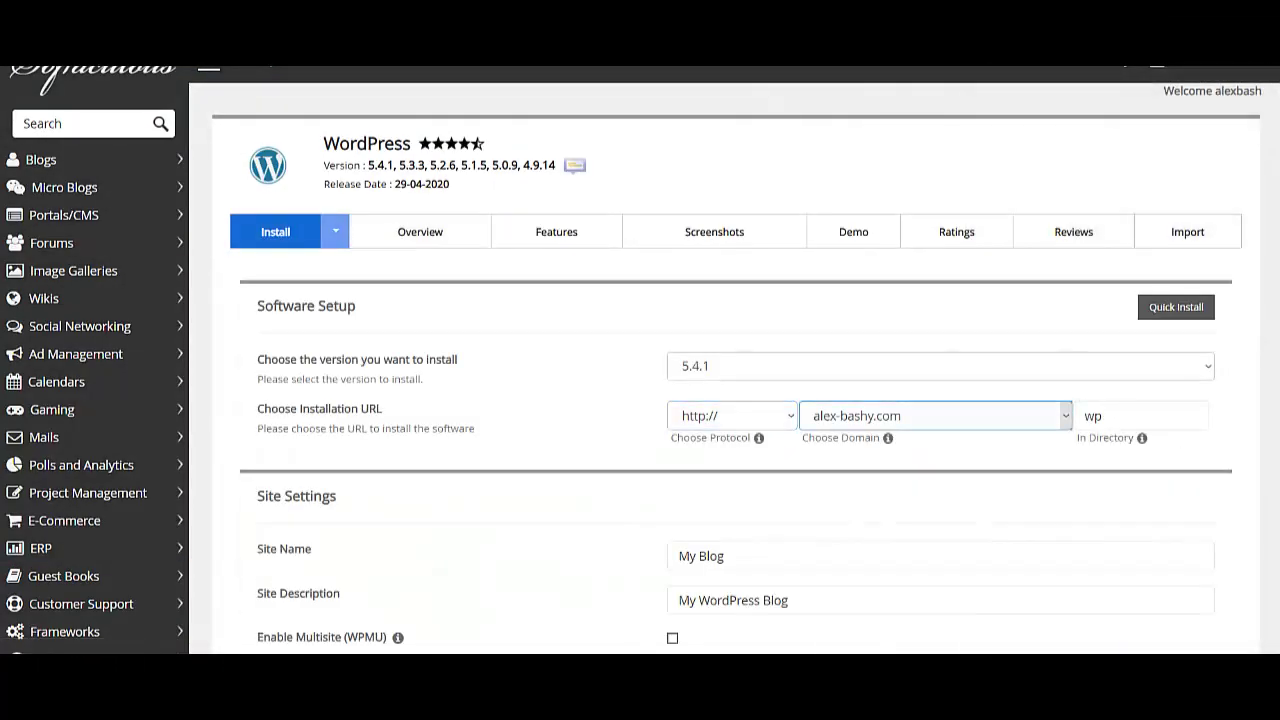
- Choose the ecommerce subdomain as the install domain and clear 'wp' from In Directory
key("alt+Down")
key("Up")
key("Up")
key("Up")
key("Up")
key("Up")
key("Up")
key("Up")
key("Up")
key("Up")
key("Up")
key("Up")
key("Up")
key("Up")
key("Up")
key("Up")
key("Up")
key("Up")
key("Up")
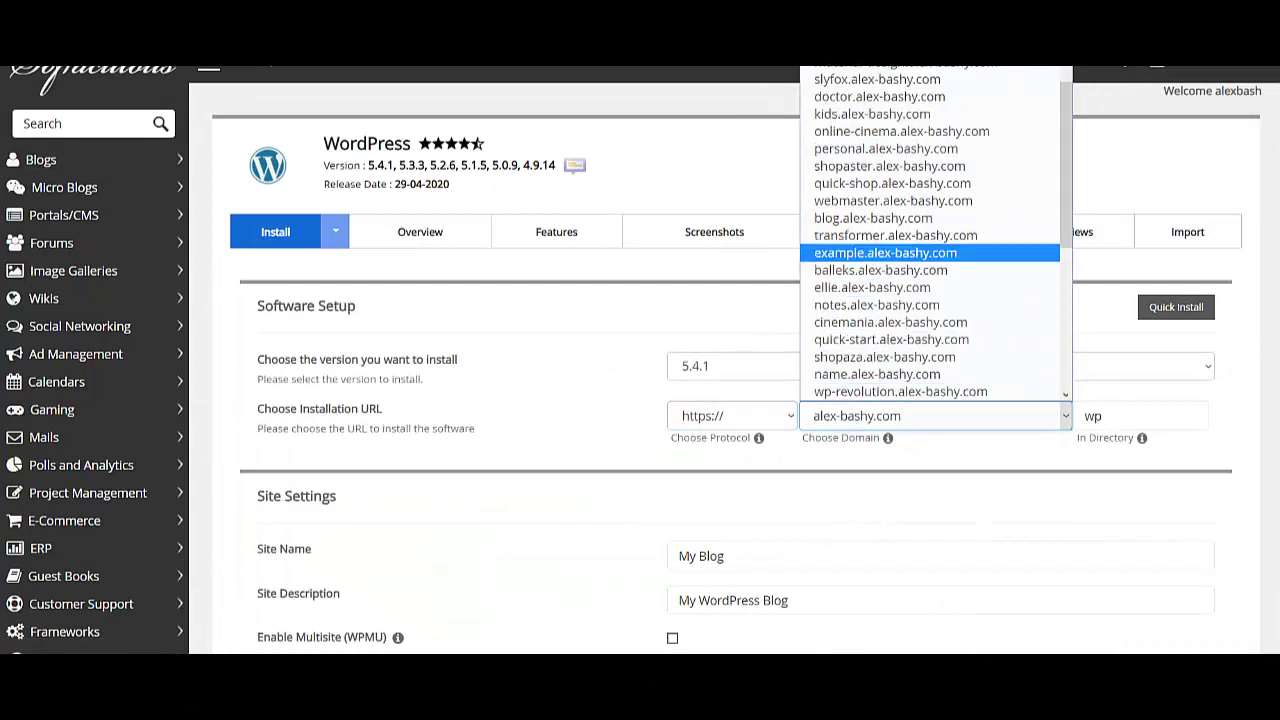
key("Down")
key("Down")
key("Down")
key("Down")
key("Down")
key("Down")
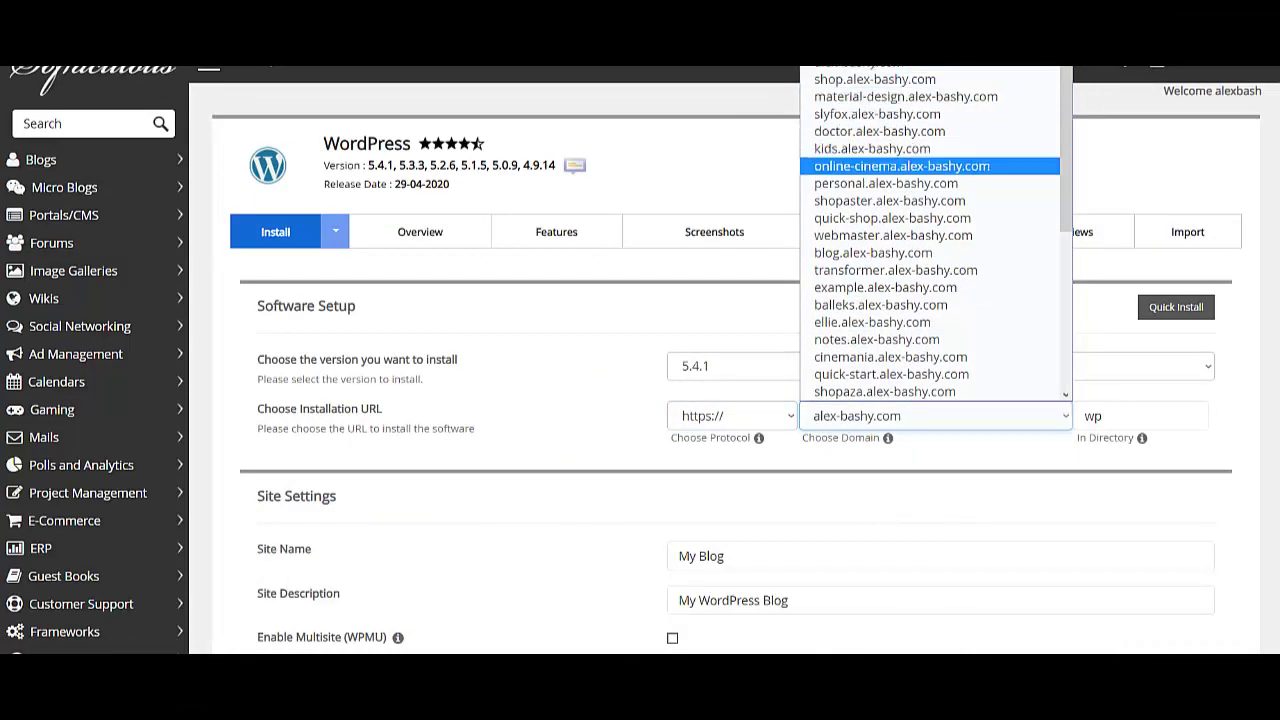
key("Down")
key("Down")
key("Down")
key("Down")
key("Down")
key("Down")
key("Down")
key("Down")
key("Down")
key("Down")
key("Down")
key("Down")
key("Down")
key("Down")
key("Down")
key("Down")
key("Down")
key("Down")
key("Down")
key("Down")
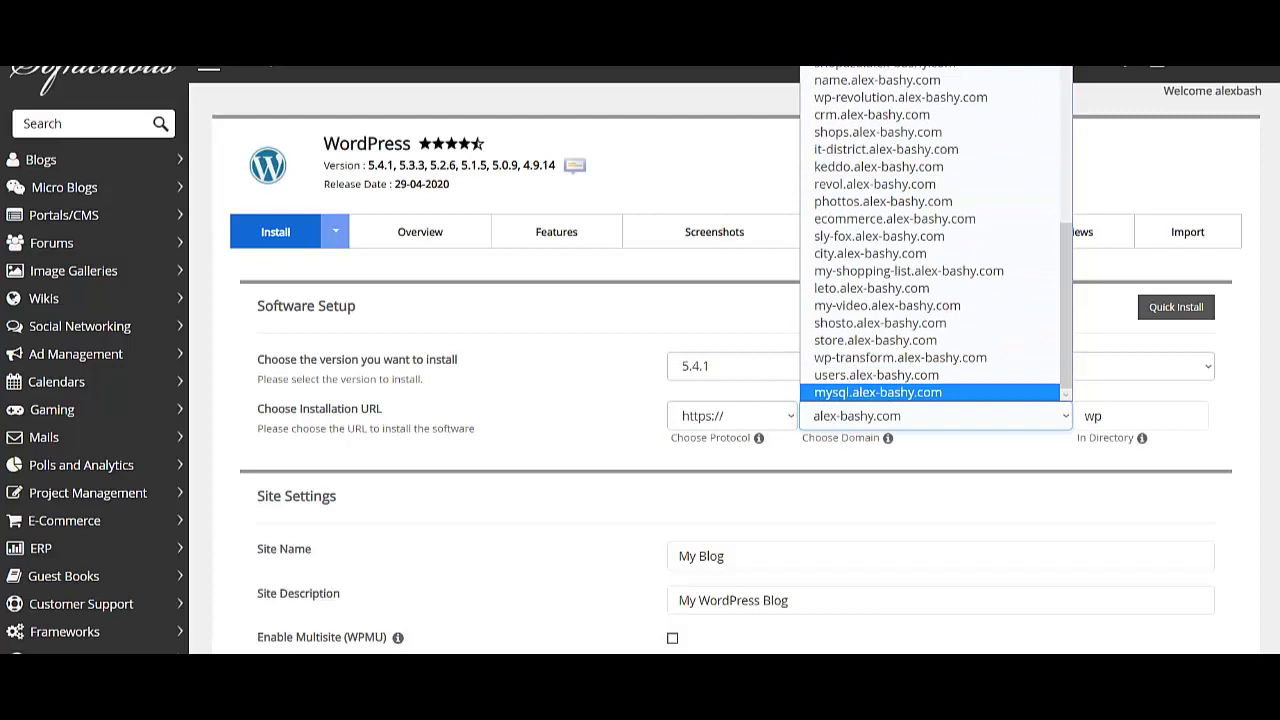
key("Up")
key("Up")
key("Up")
key("Up")
key("Up")
key("Up")
key("Up")
key("Up")
key("Up")
key("Up")
key("Up")
key("Down")
key("Return")
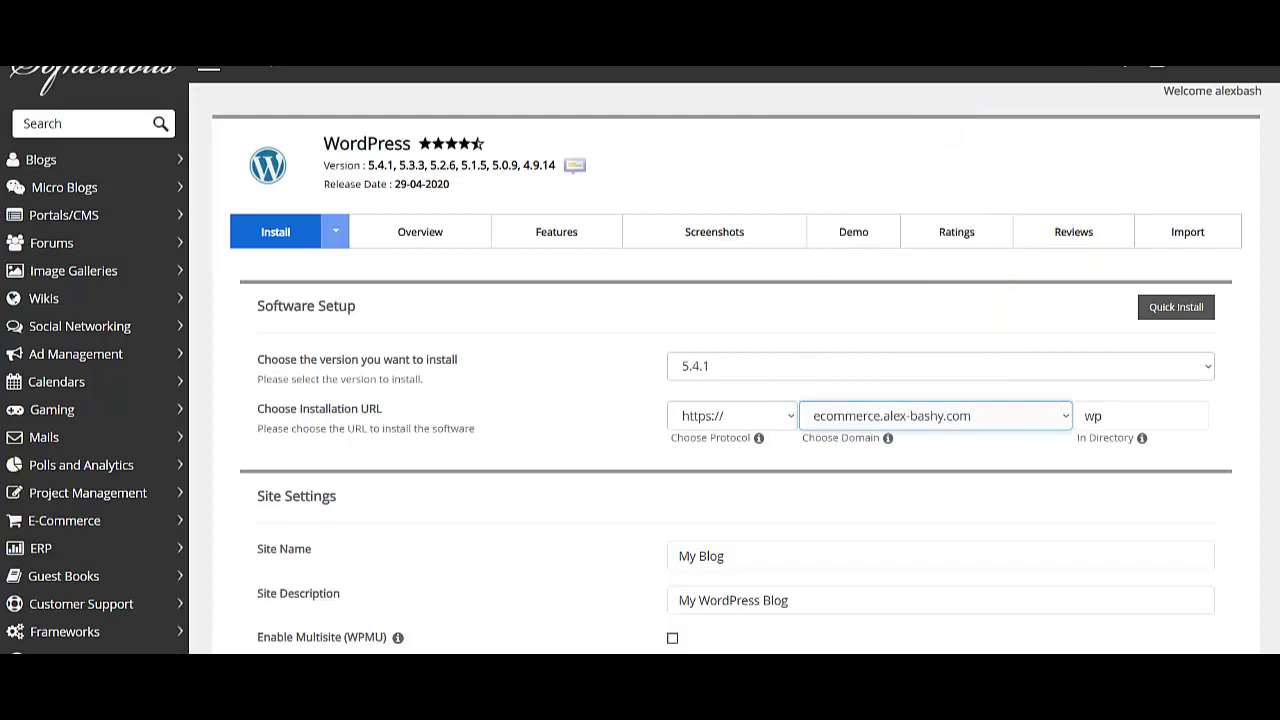
key("Tab")
key("BackSpace")
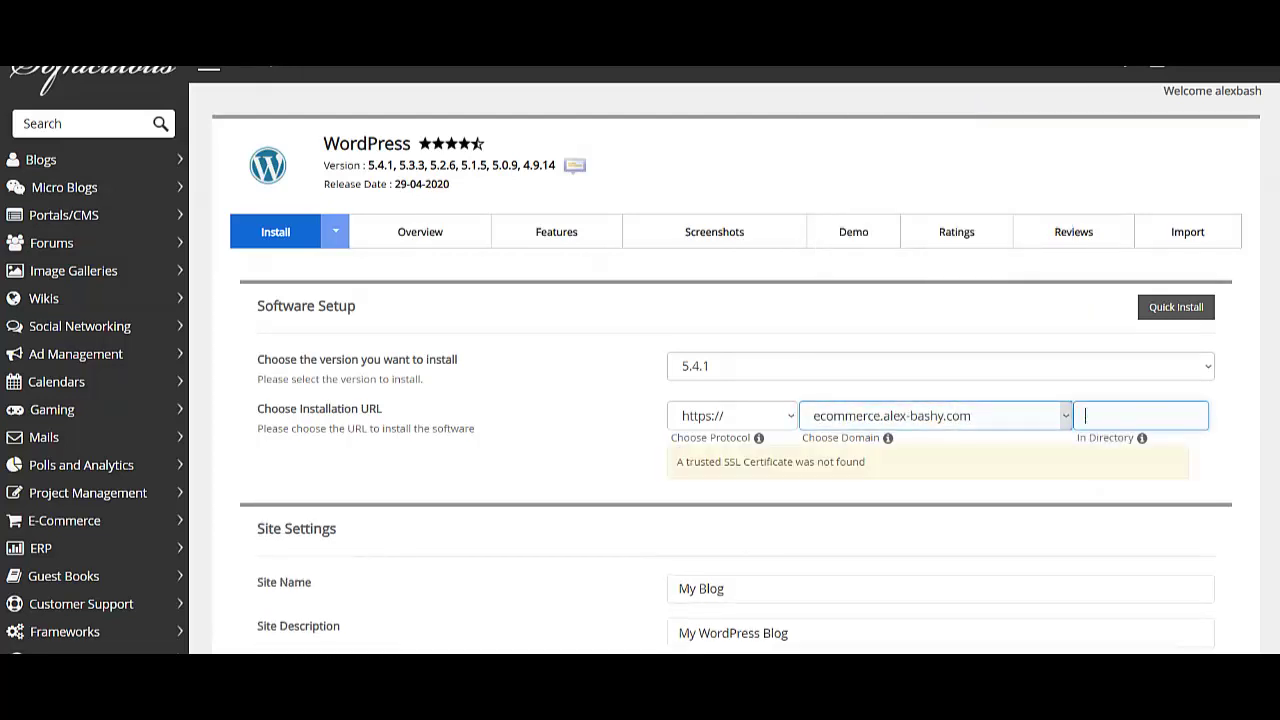
key("Tab")
scroll(735, 400, "down", 3)
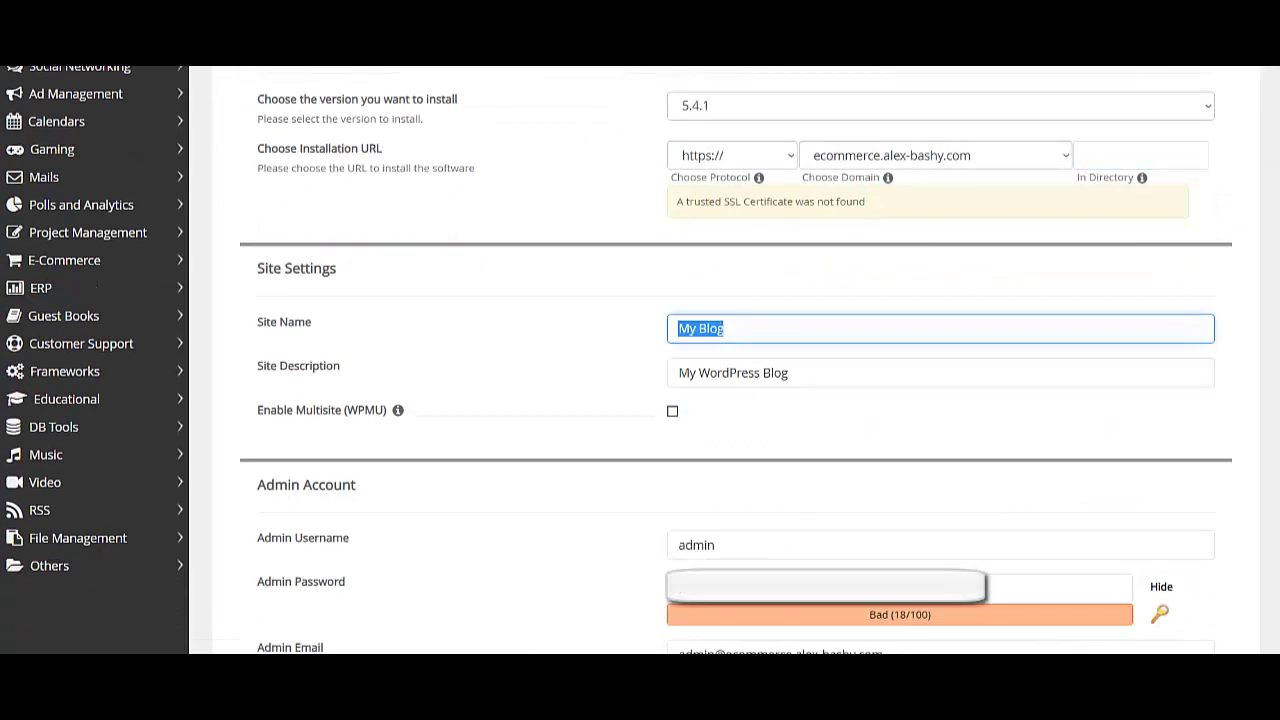
- Enter 'Ecommerce' as both the Site Name and the Site Description
type("Ecom")
type("merce")
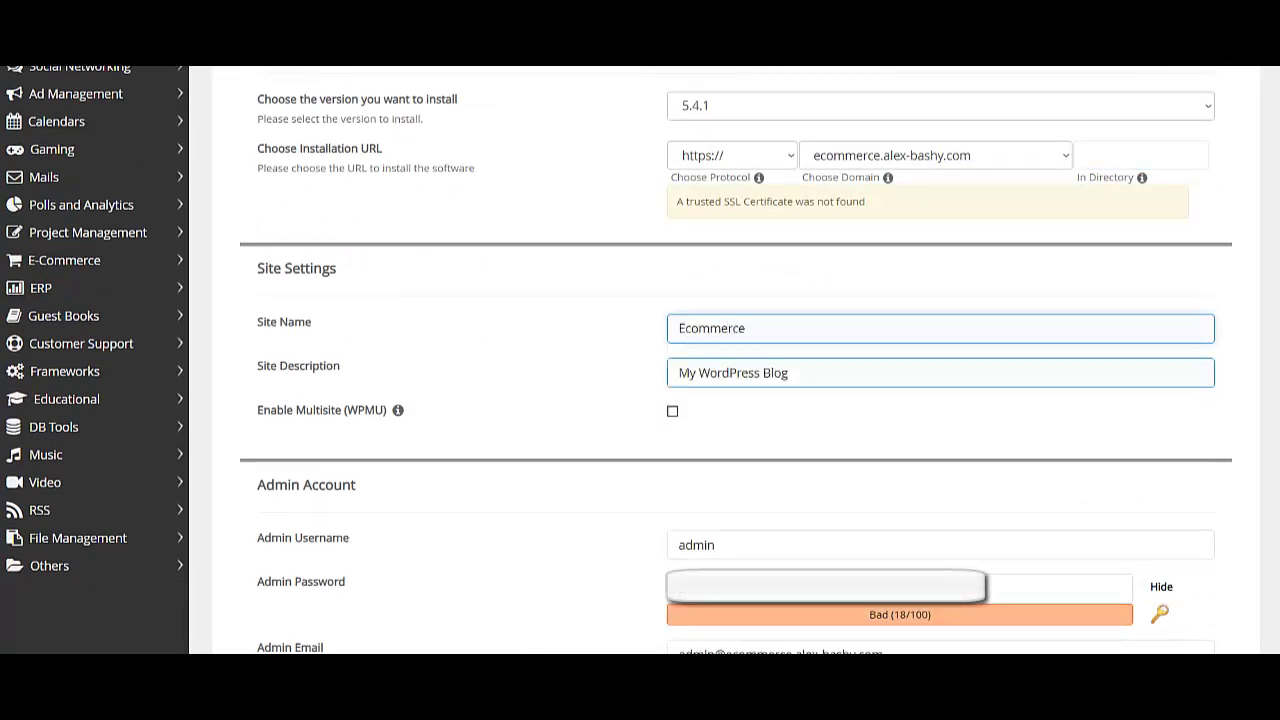
key("Tab")
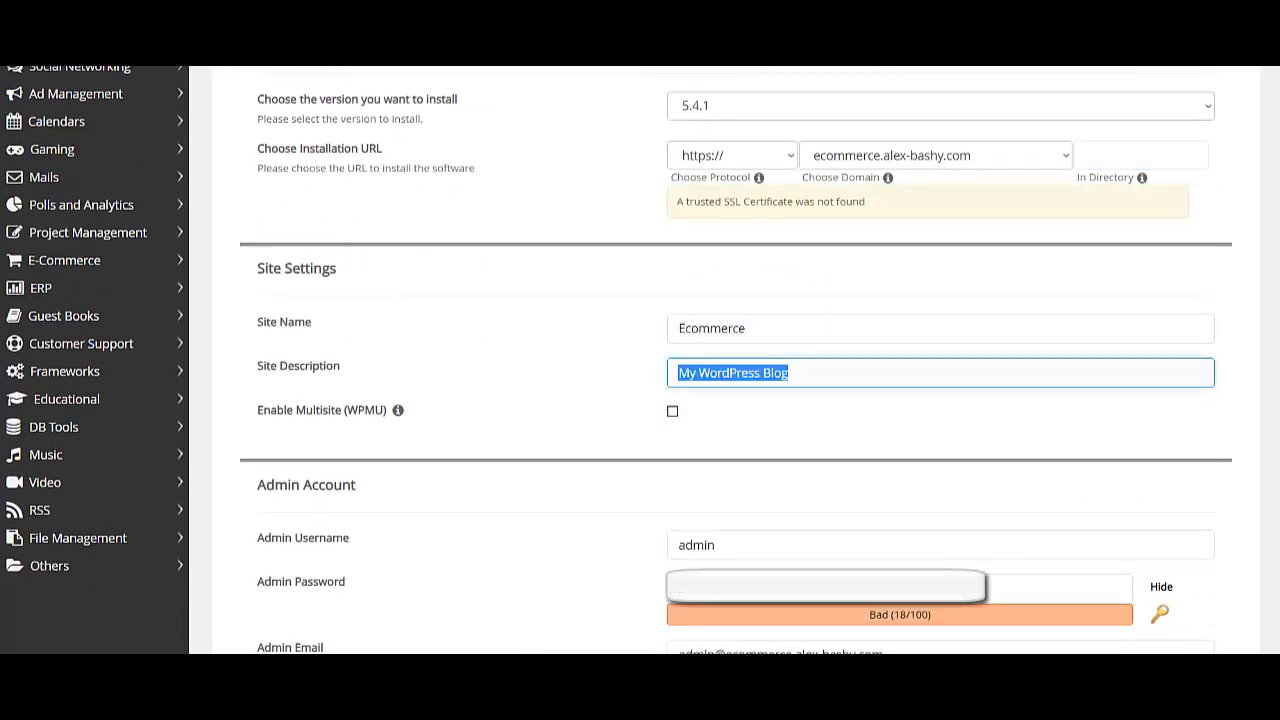
type("Ecomm")
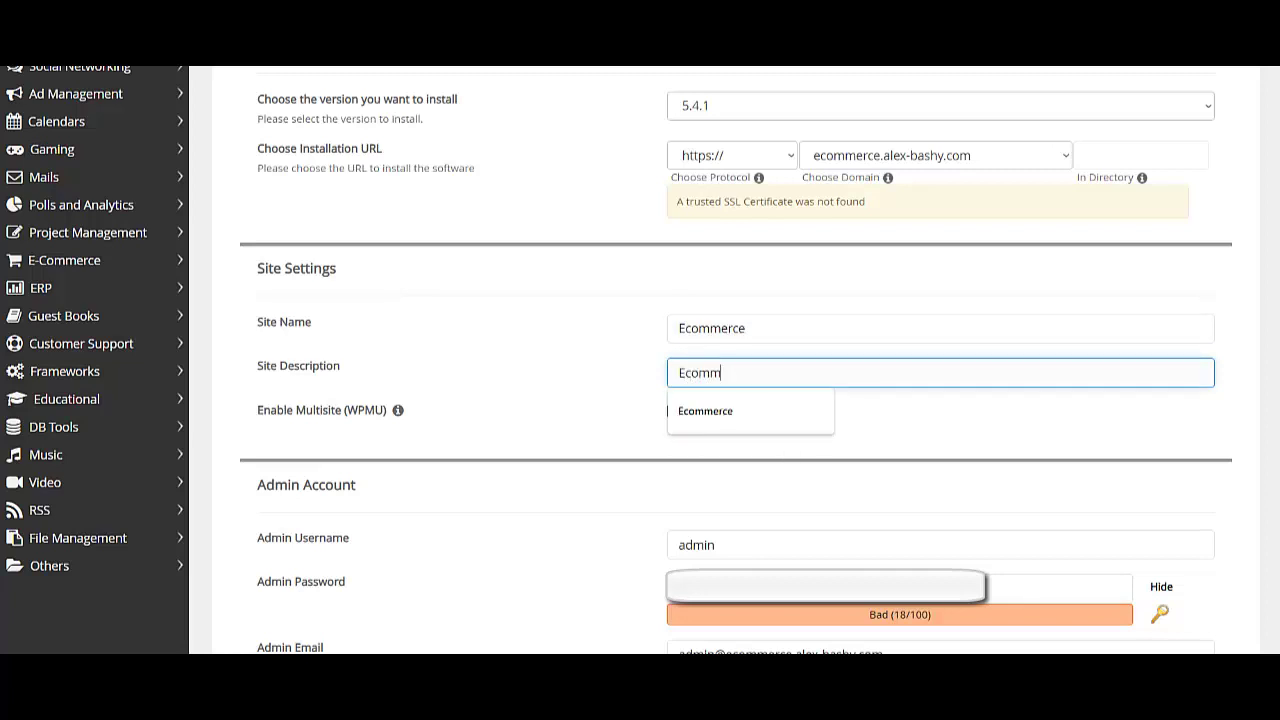
type("erce")
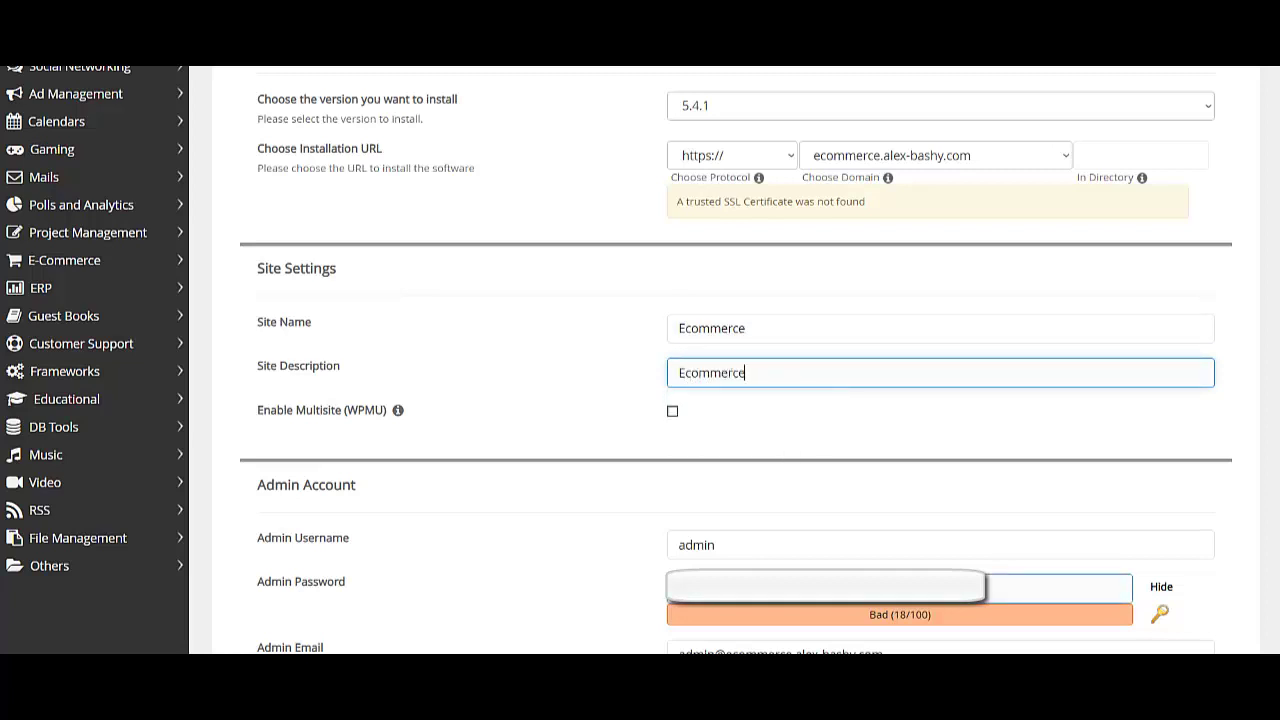
- Strengthen the suggested admin password and fill the admin e-mail from the saved suggestion
left_click(1058, 588)
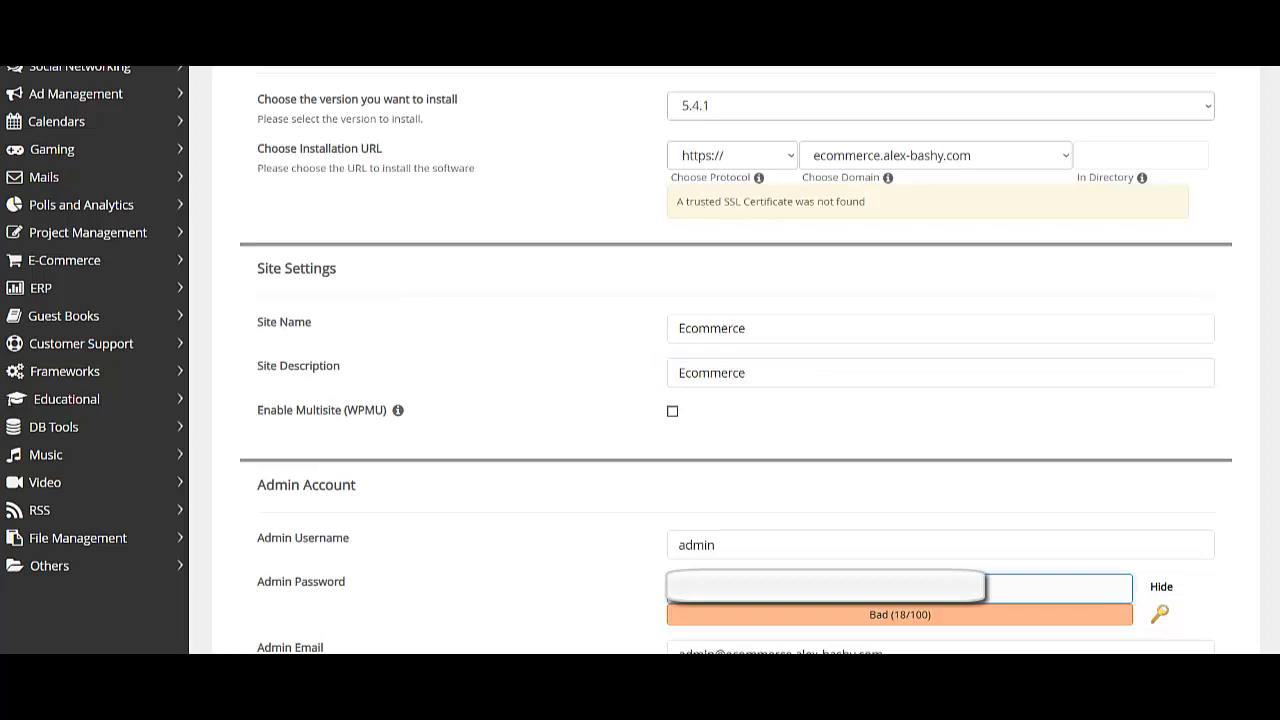
key("BackSpace")
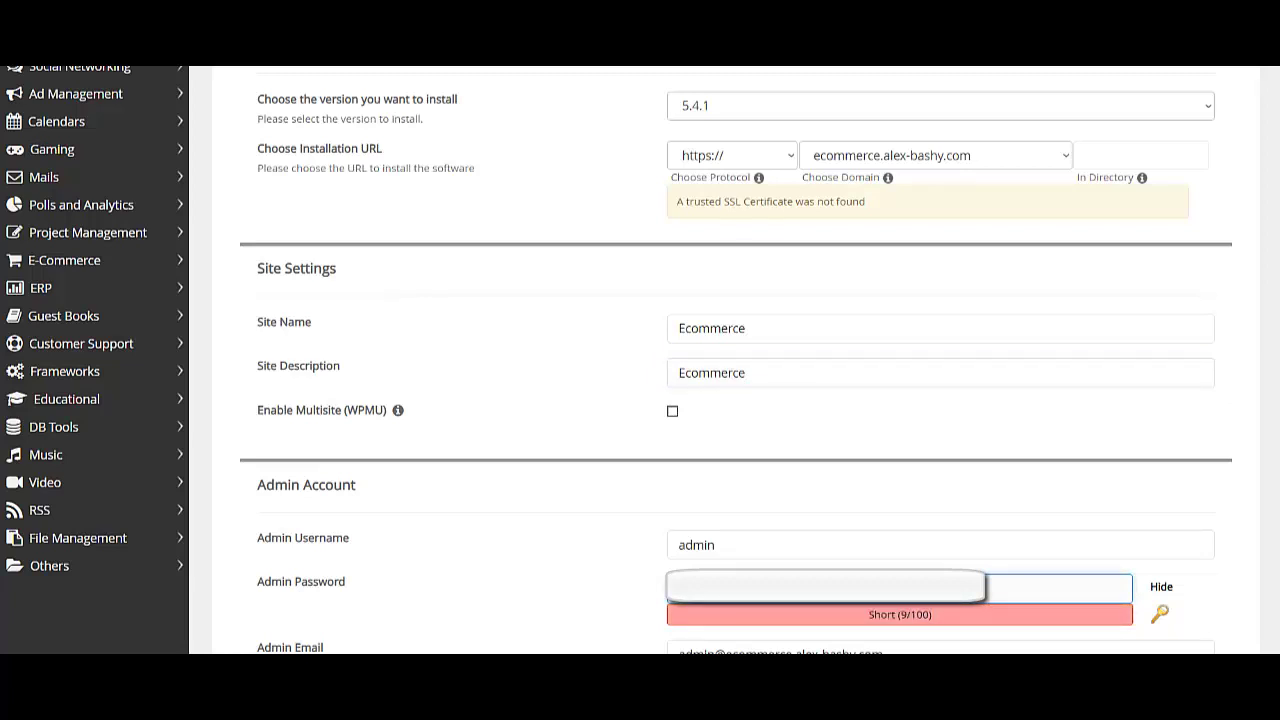
type("@123")
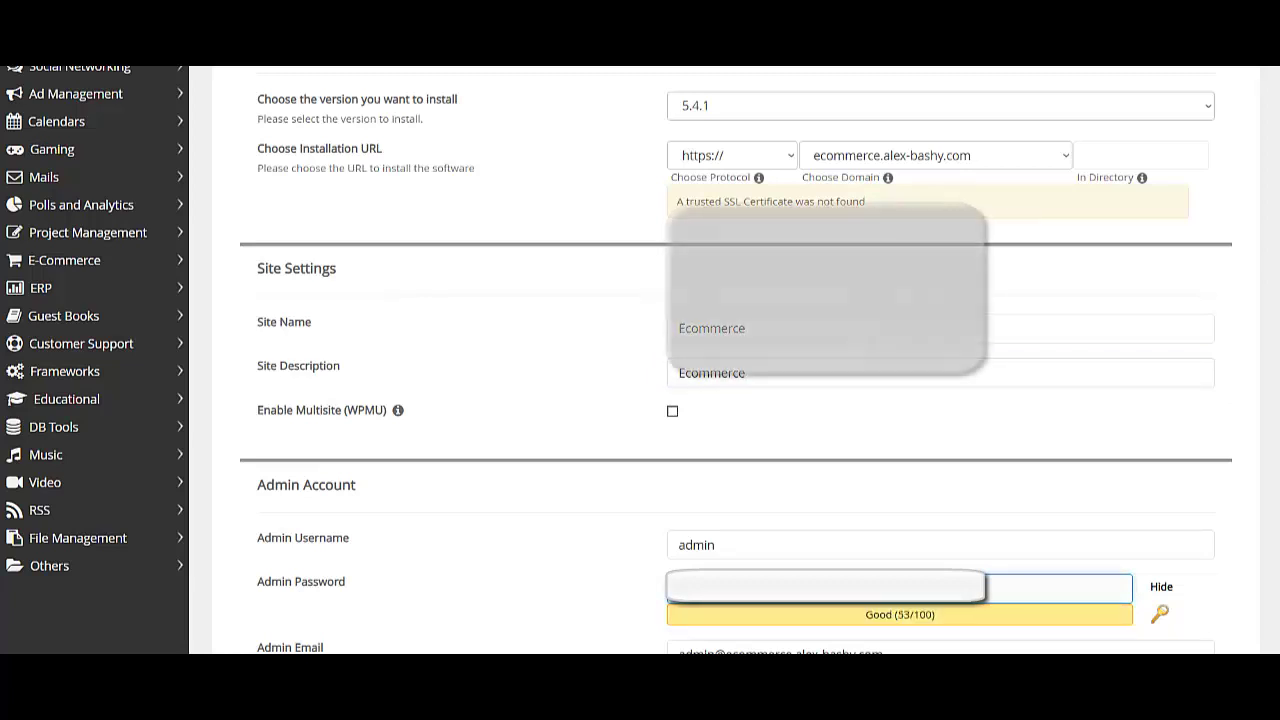
type("4")
scroll(735, 360, "down", 3)
left_click(940, 394)
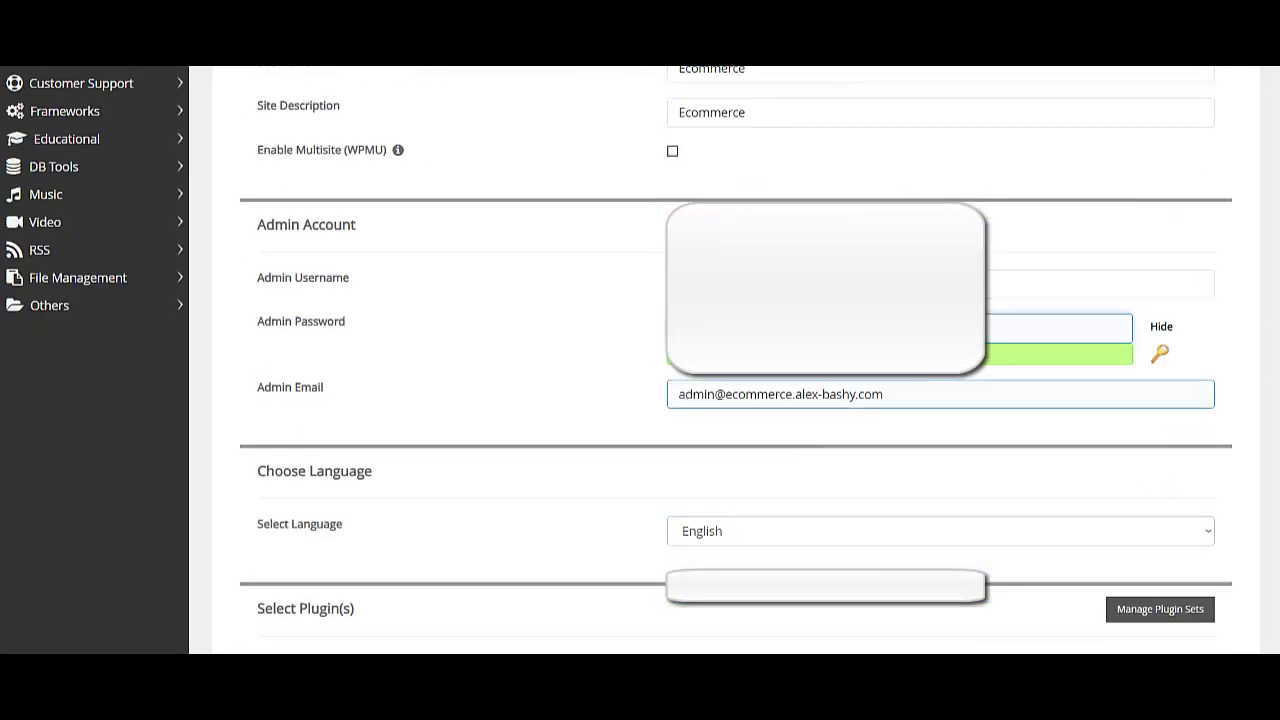
key("ctrl+a")
type("s")
key("Down")
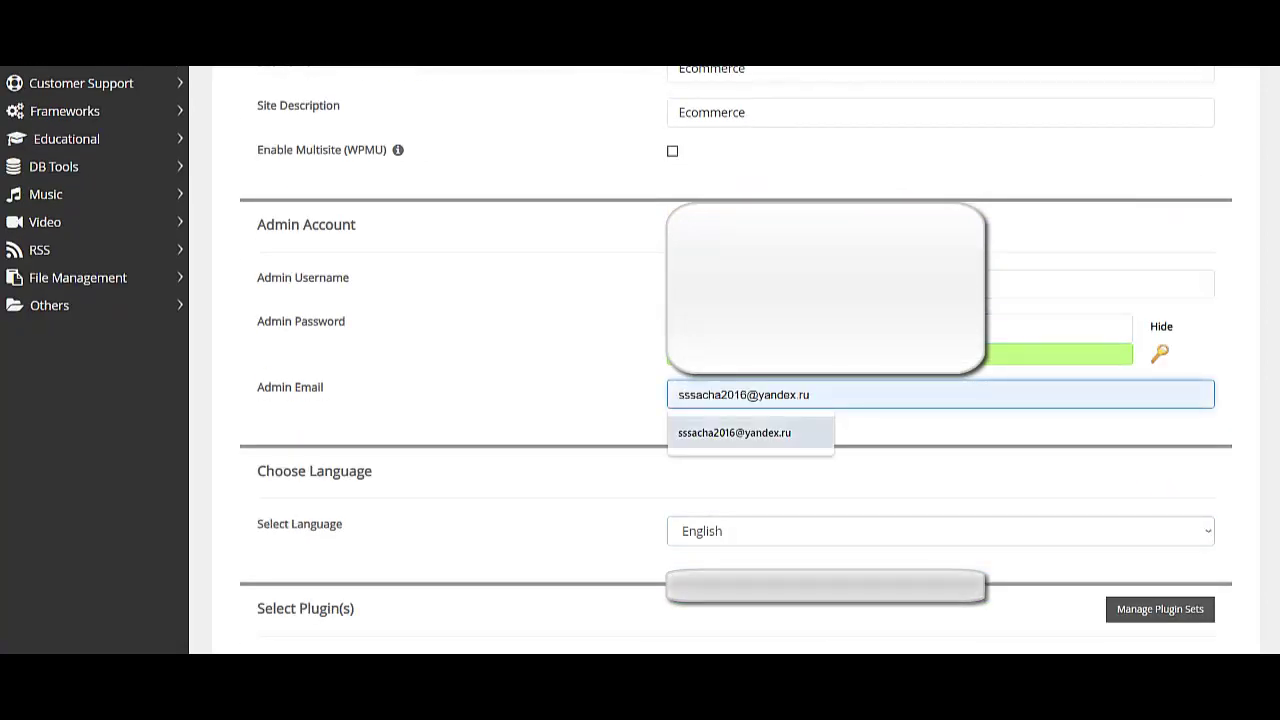
key("Return")
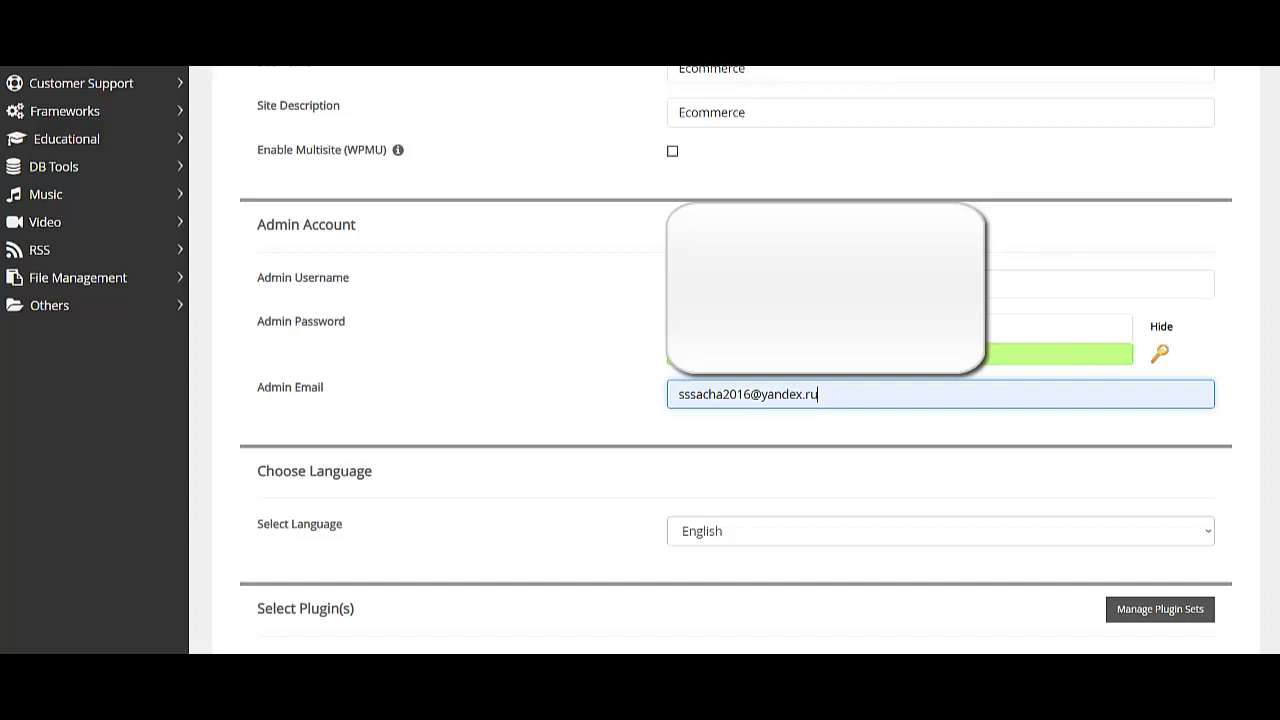
- Select Russian as the WordPress site language
key("Tab")
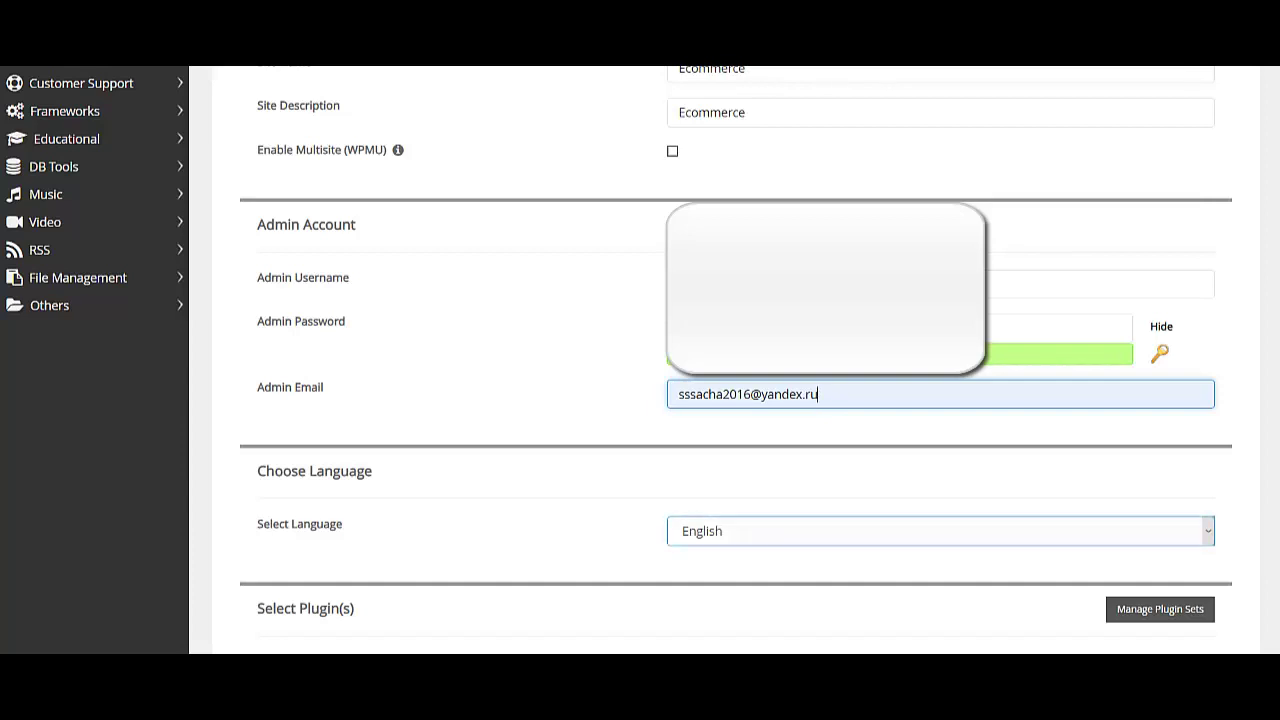
key("alt+Down")
scroll(935, 440, "down", 2)
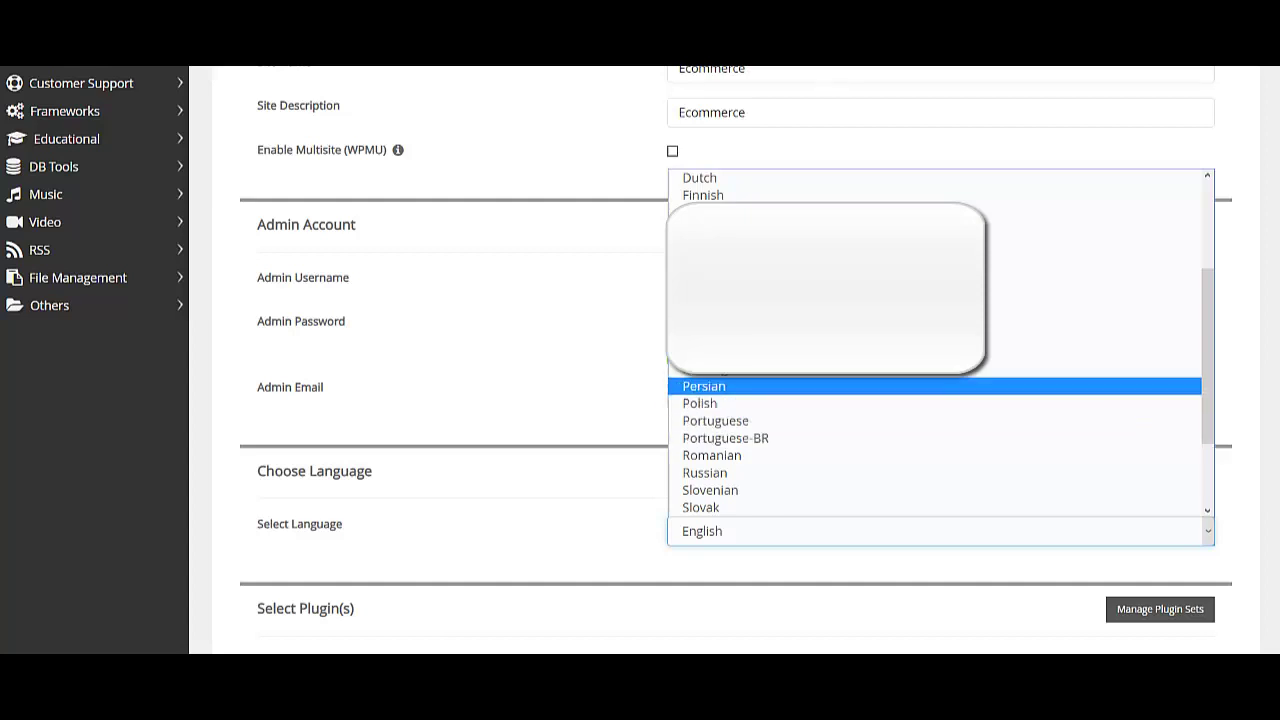
left_click(705, 473)
scroll(735, 400, "down", 10)
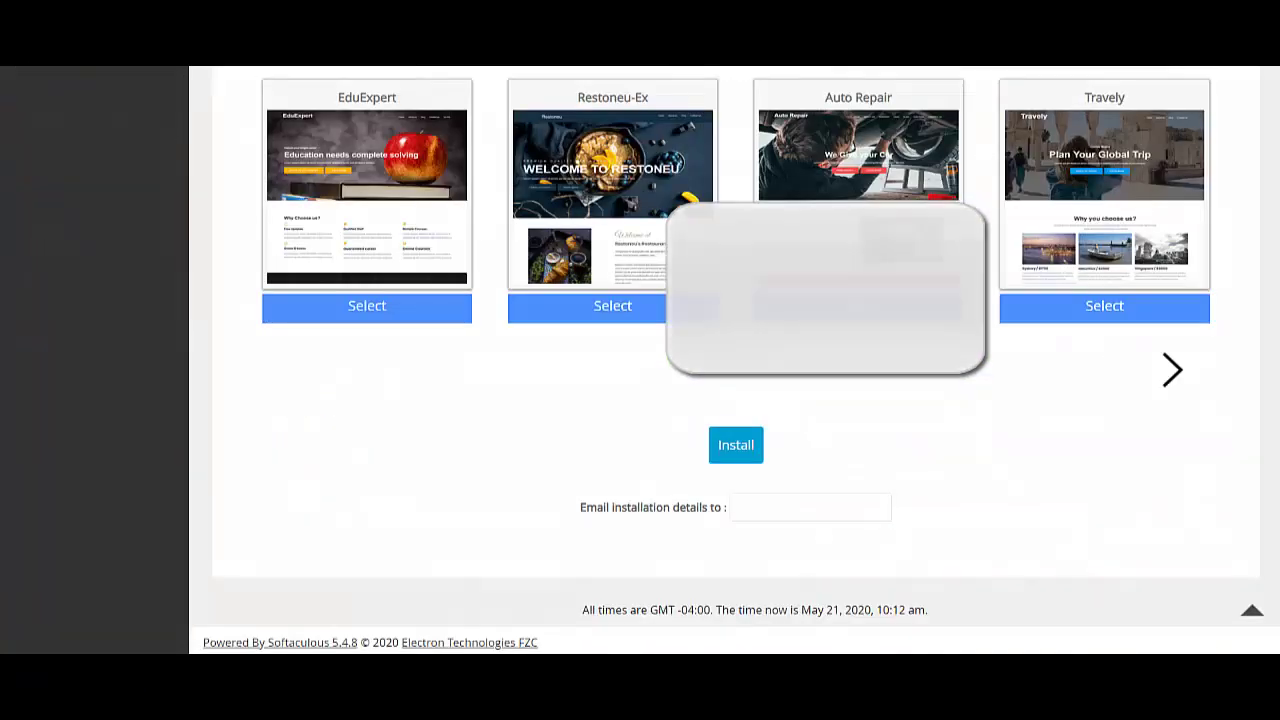
- Install WordPress on the ecommerce subdomain, then open its /wp-admin/ administrative URL
left_click(736, 445)
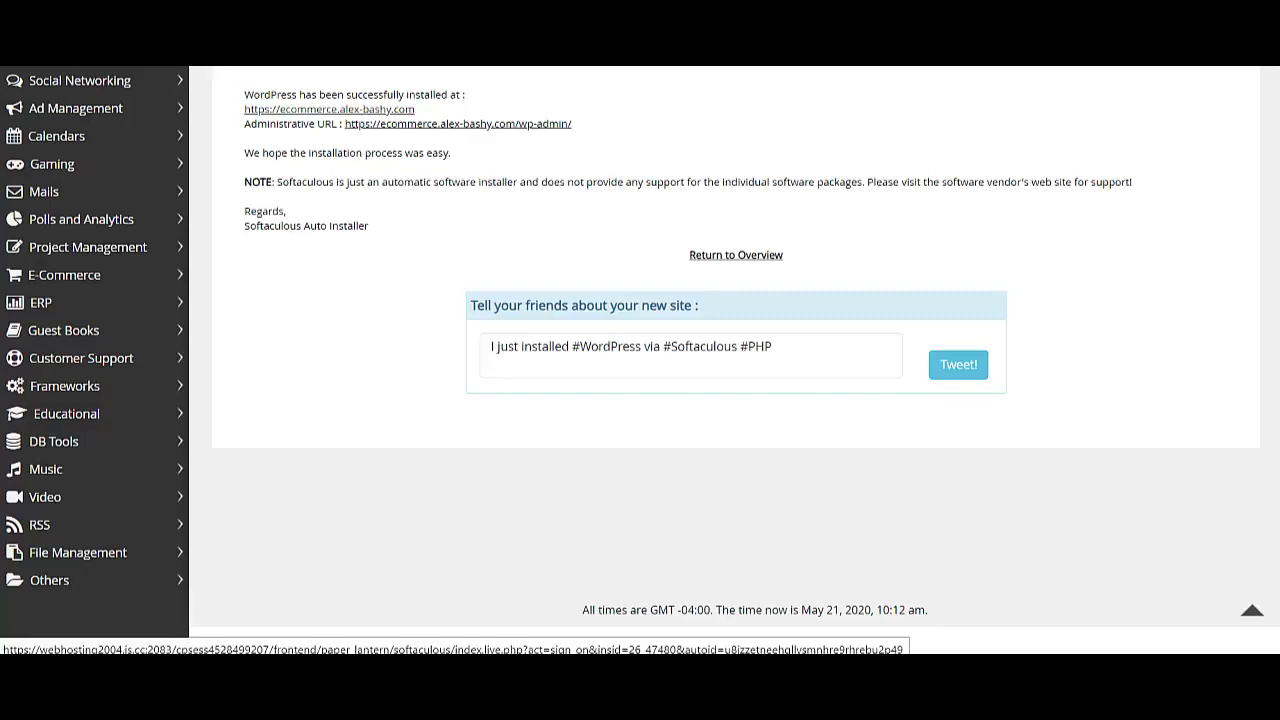
left_click(458, 123)
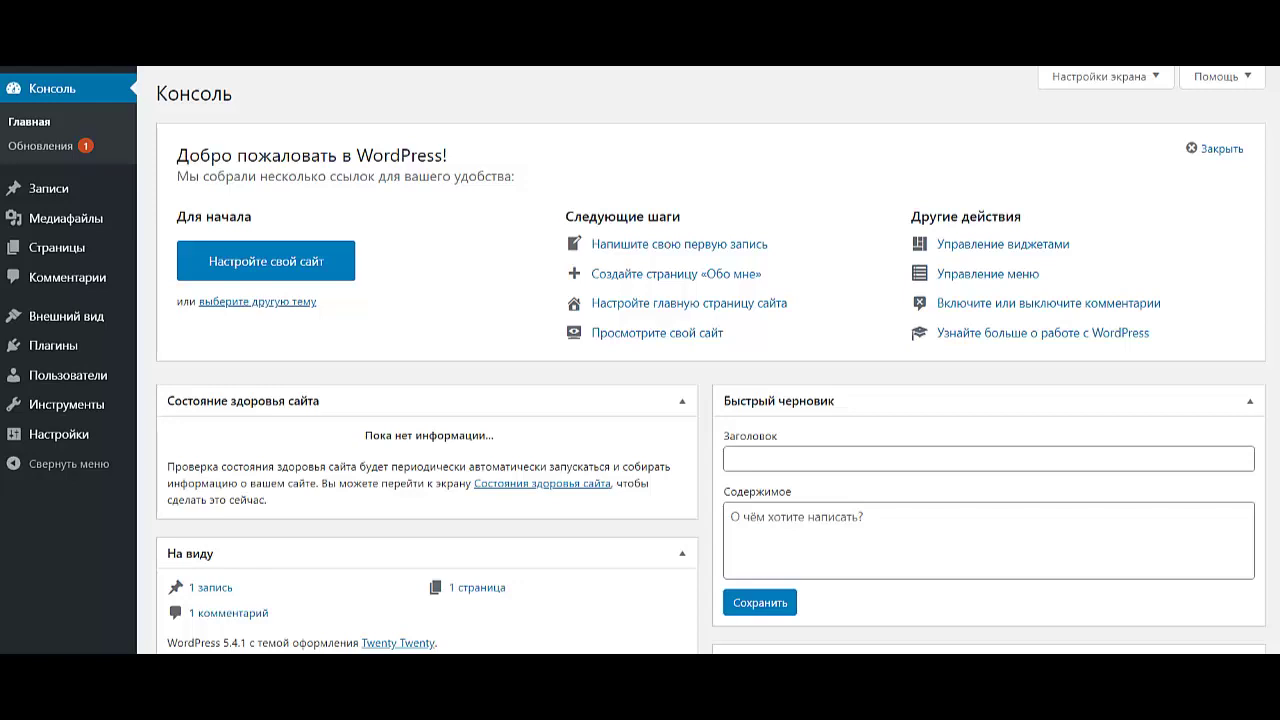
- Search the theme directory for 'ellie', then install and activate the Ellie theme
mouse_move(66, 316)
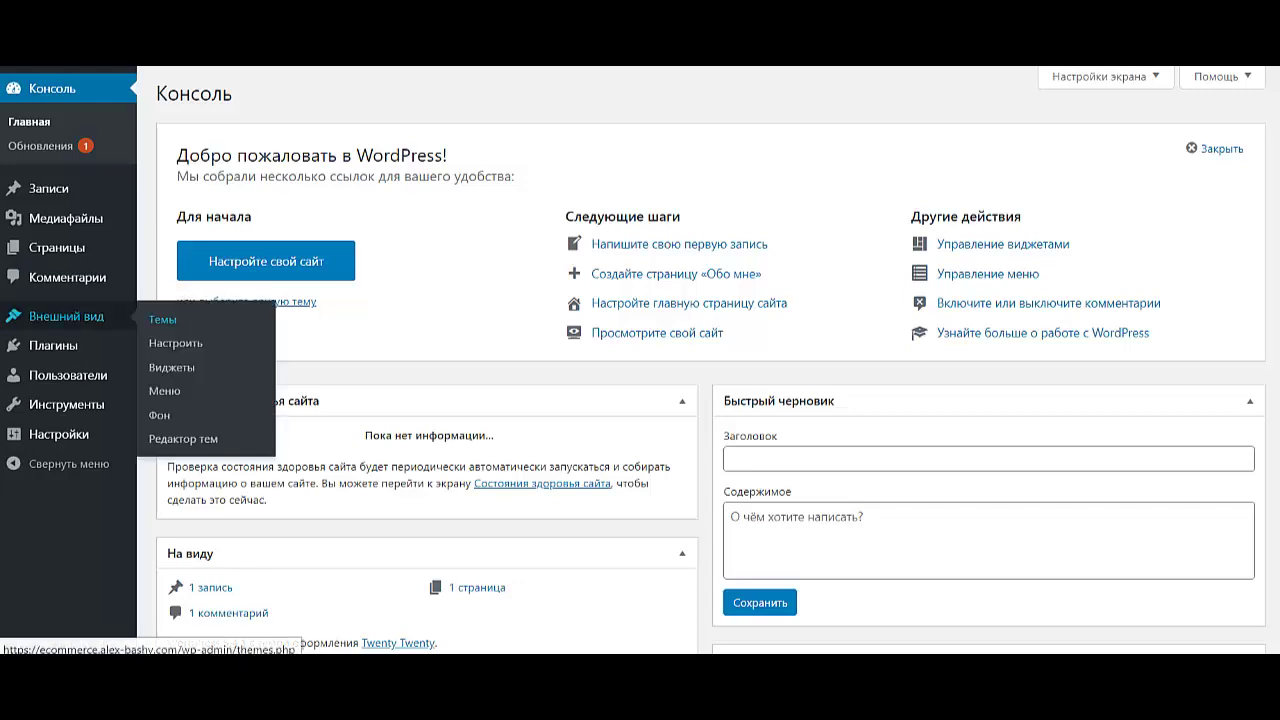
left_click(162, 319)
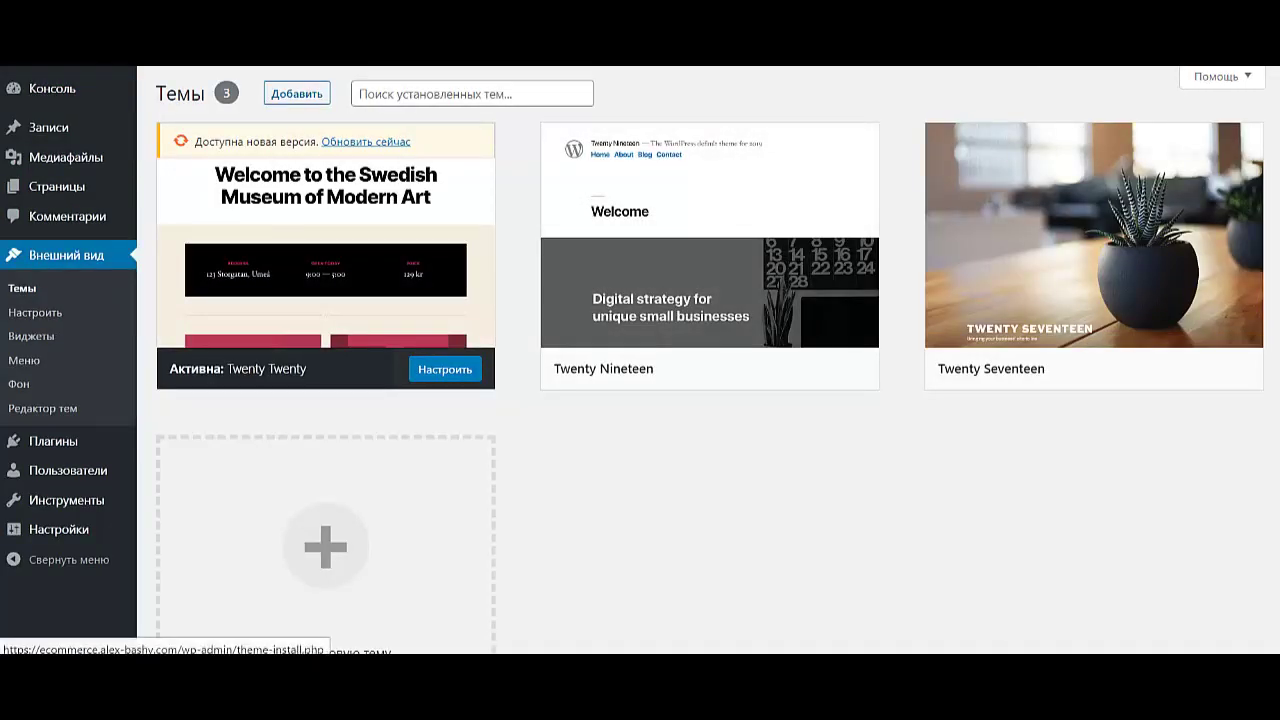
left_click(325, 545)
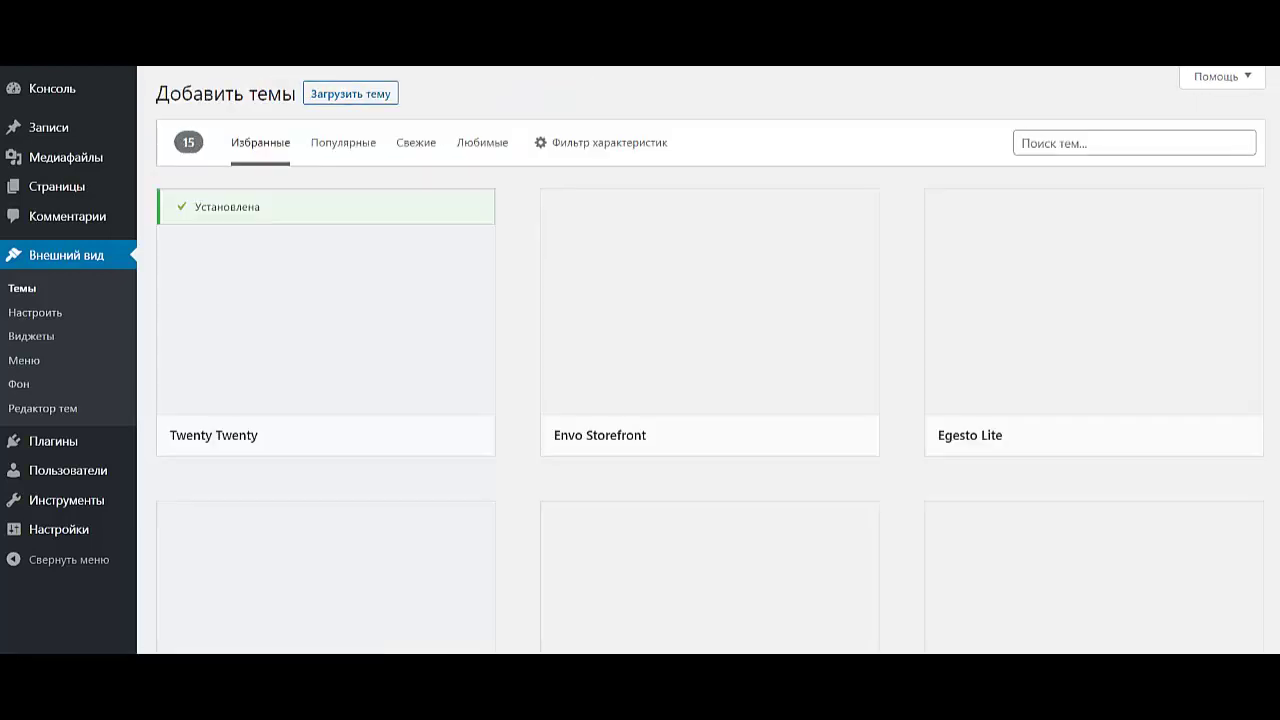
left_click(1030, 143)
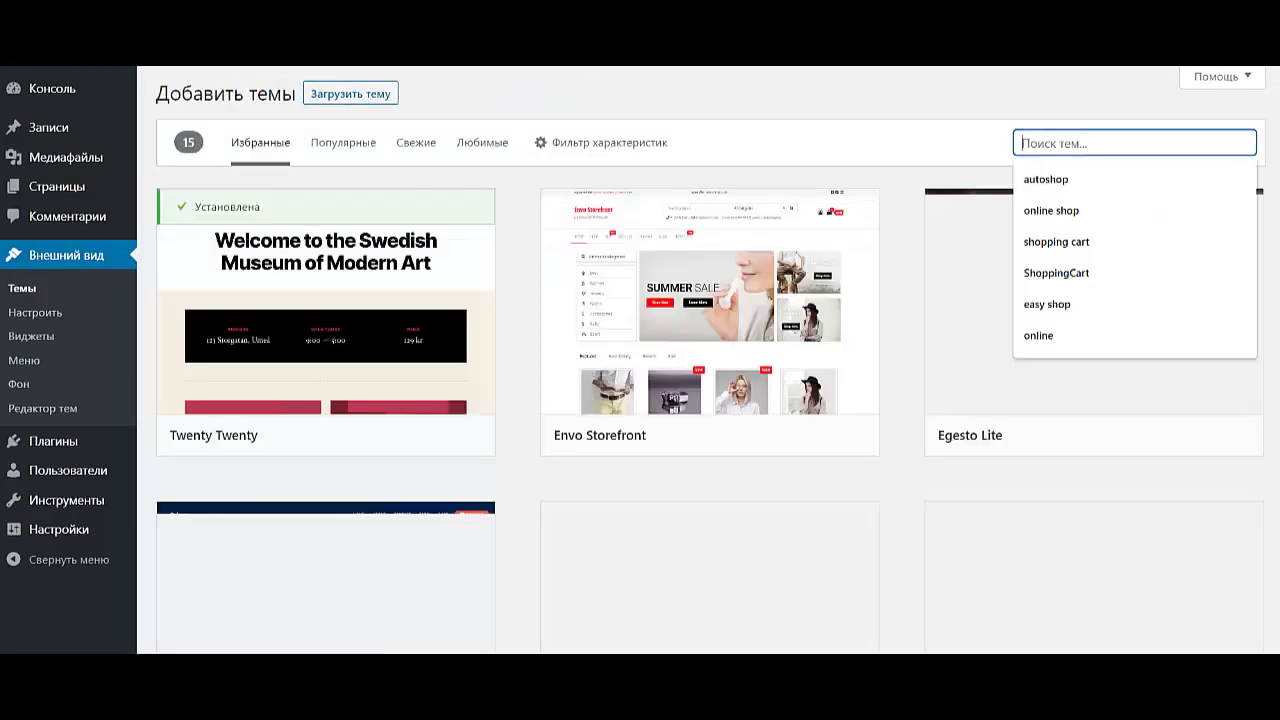
type("ellie")
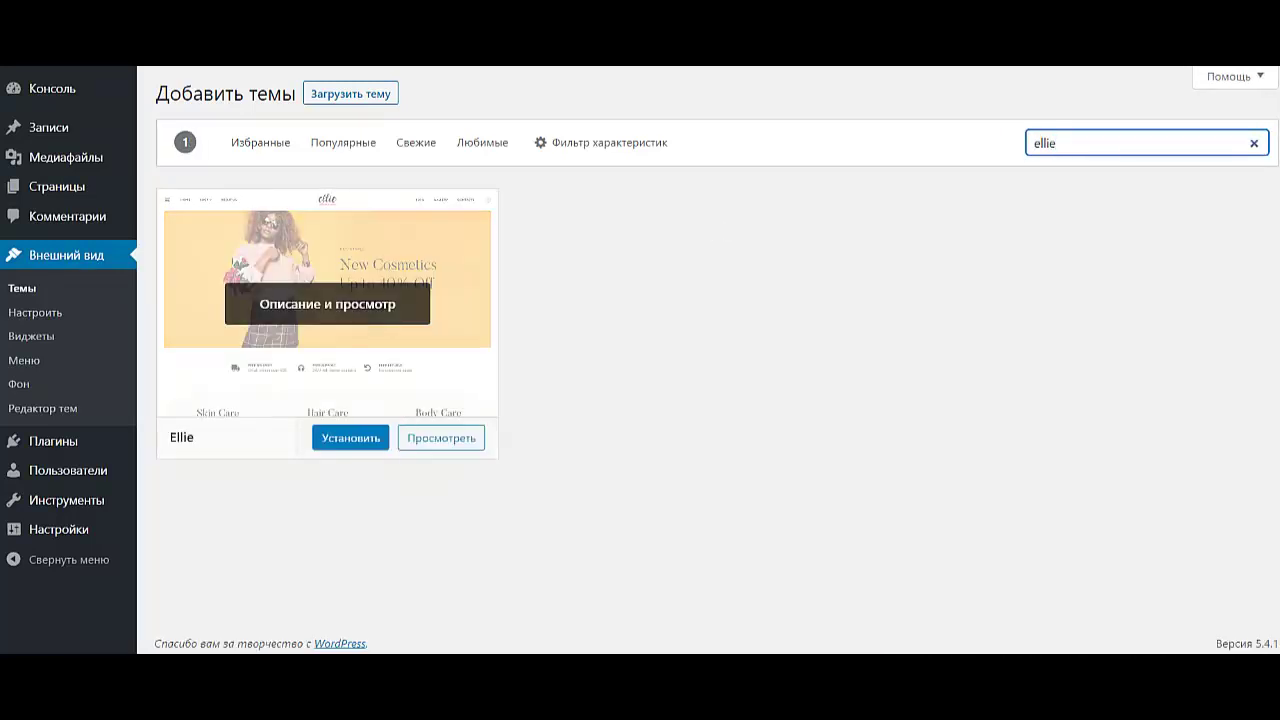
left_click(350, 438)
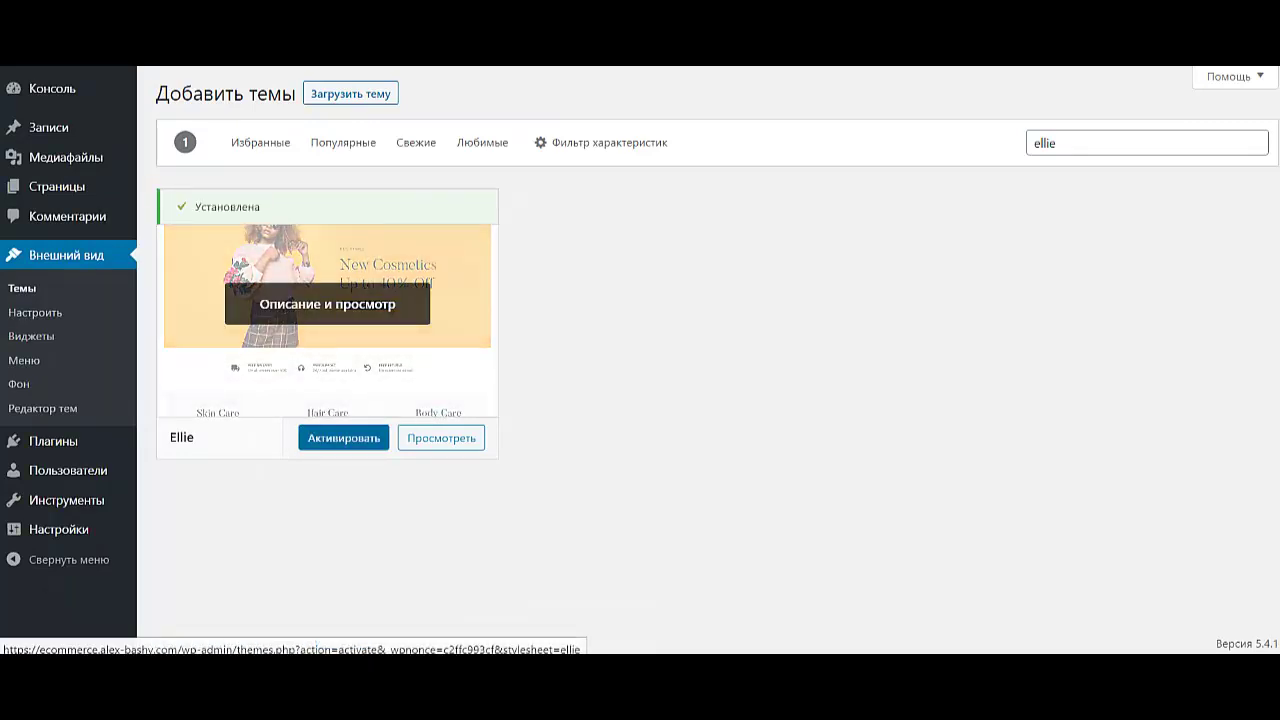
key("Return")
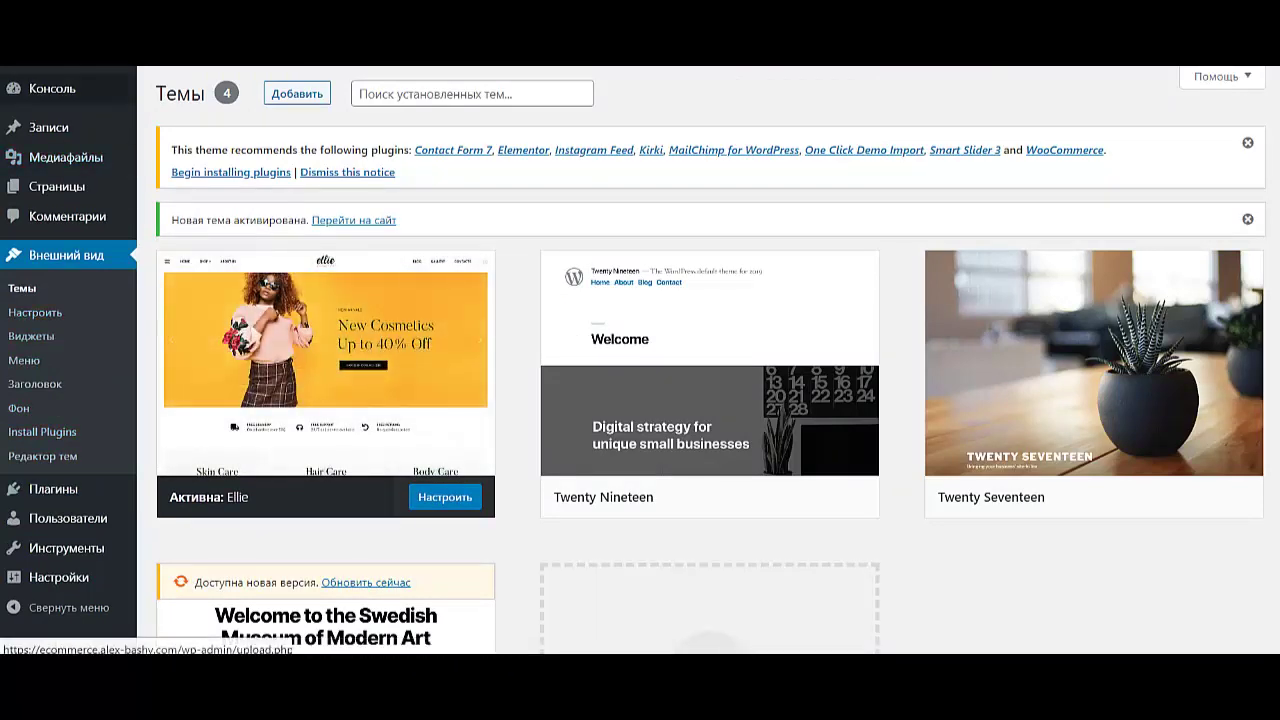
- Go from the Ellie-themed front page back to the admin Dashboard
mouse_move(53, 80)
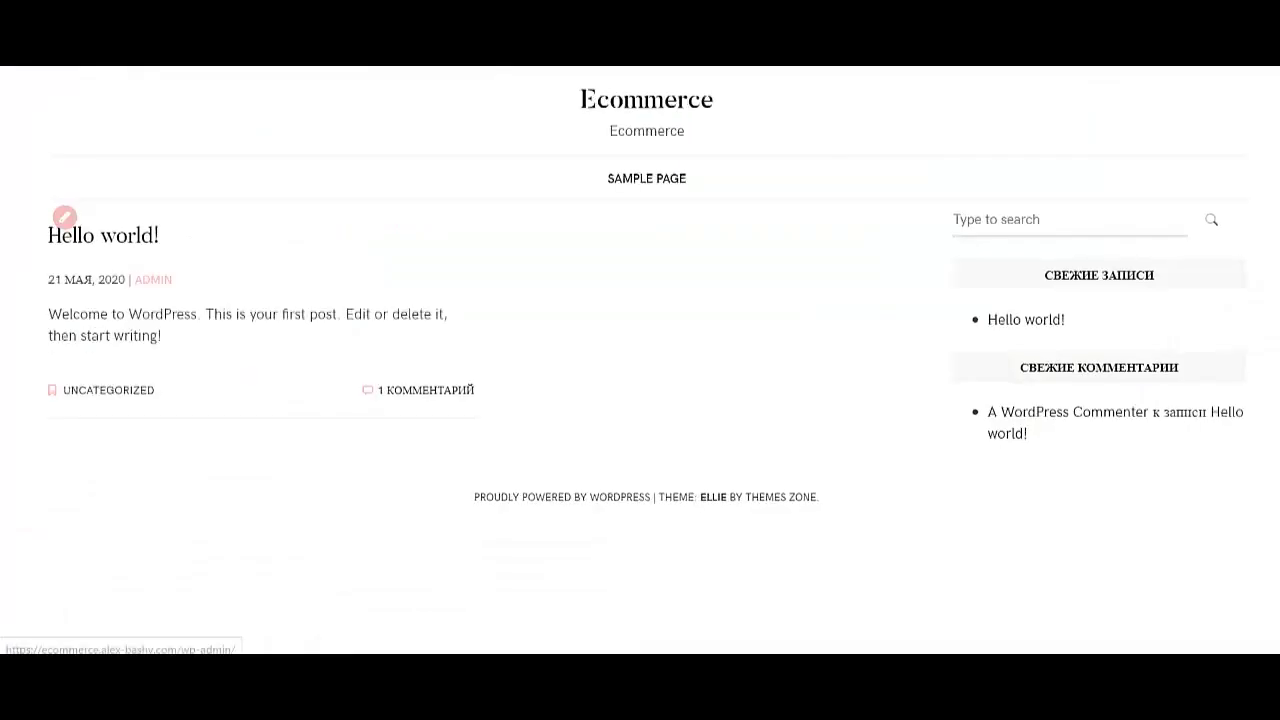
mouse_move(60, 55)
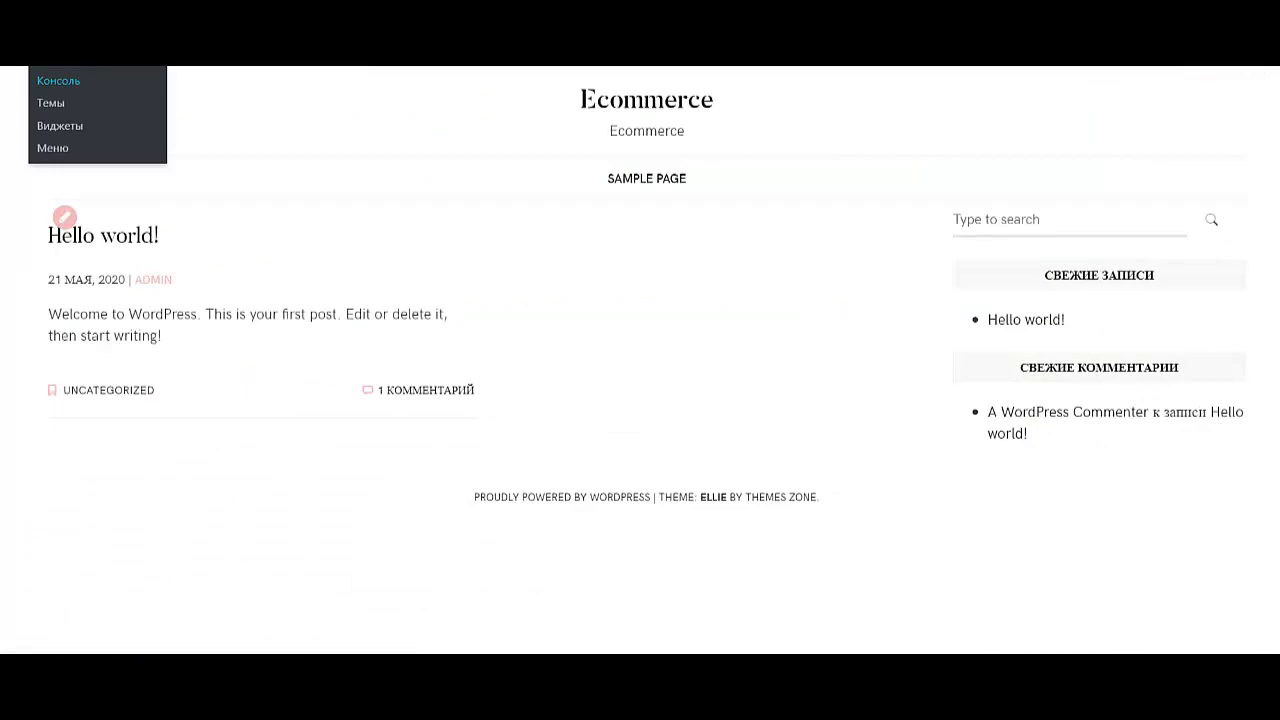
left_click(58, 80)
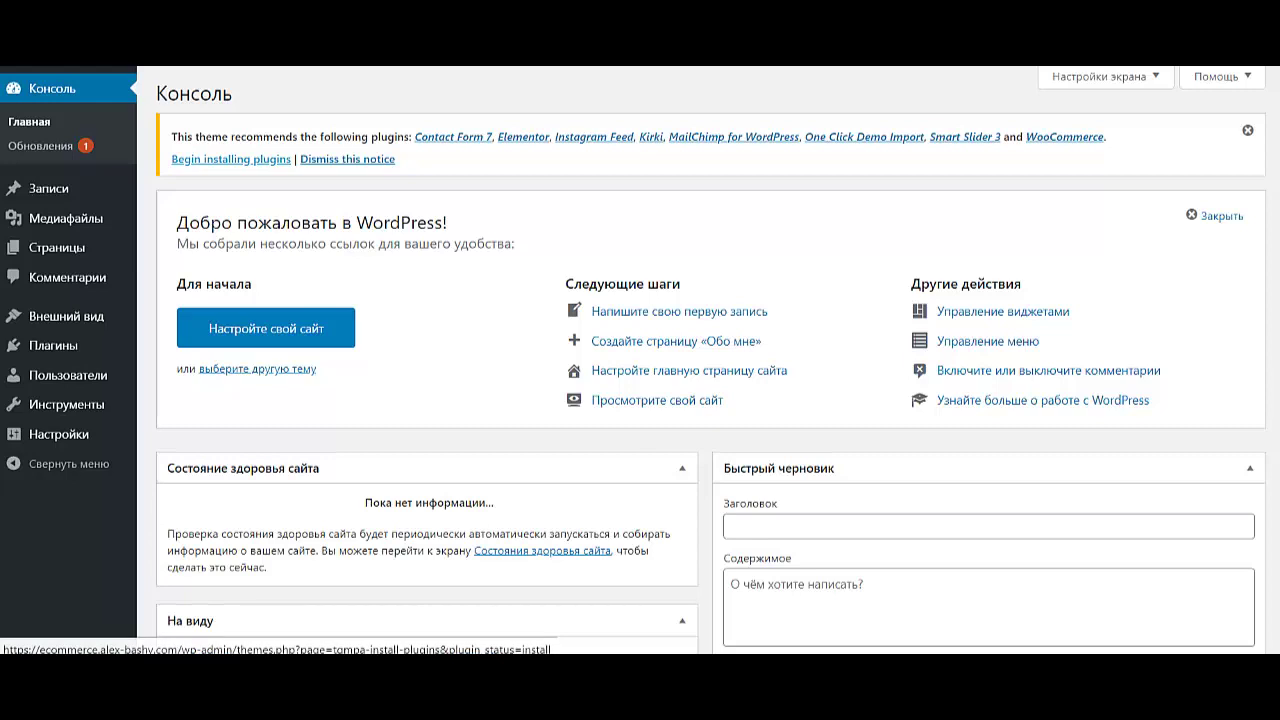
- Bulk-install all eight plugins recommended by the Ellie theme
left_click(231, 159)
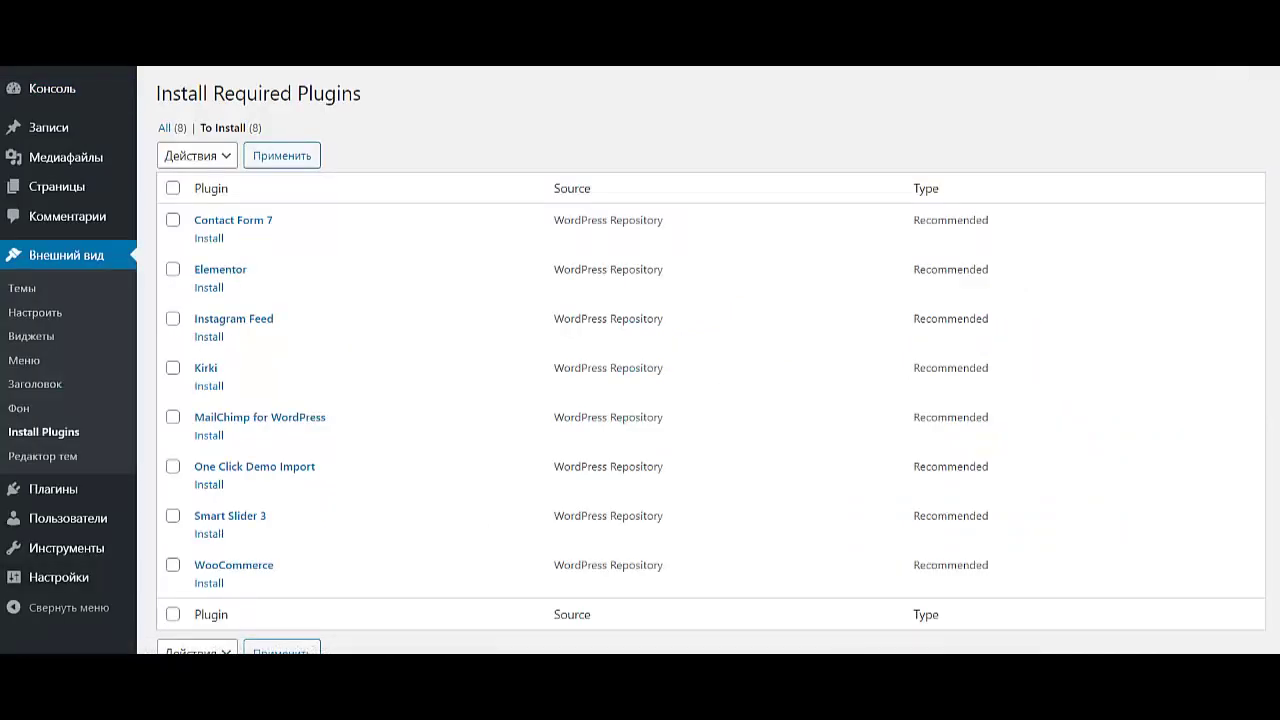
left_click(173, 188)
left_click(196, 155)
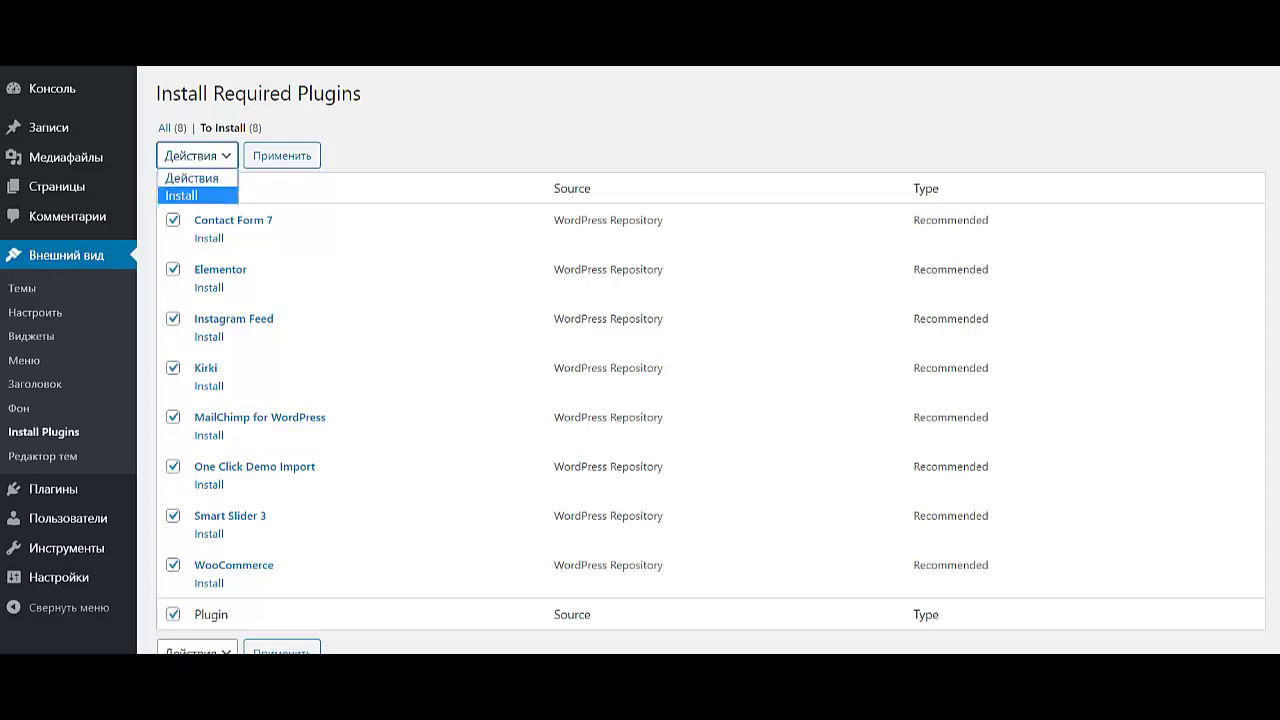
left_click(180, 194)
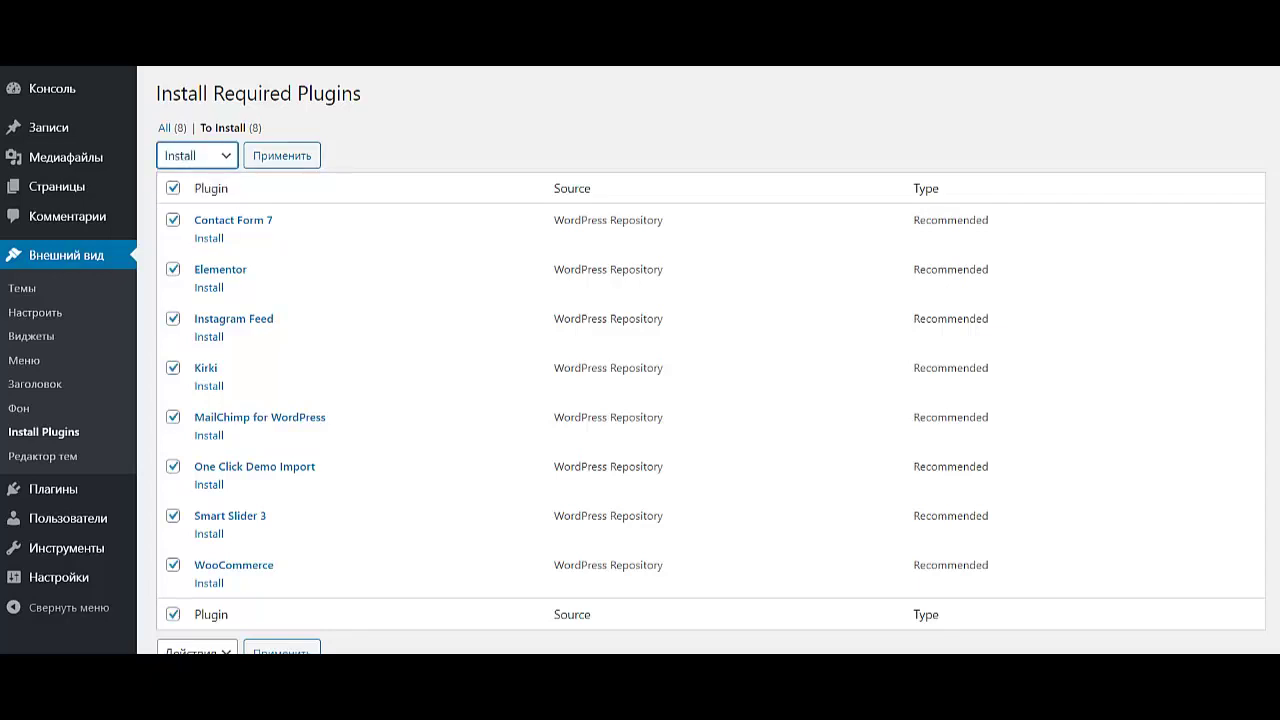
left_click(281, 155)
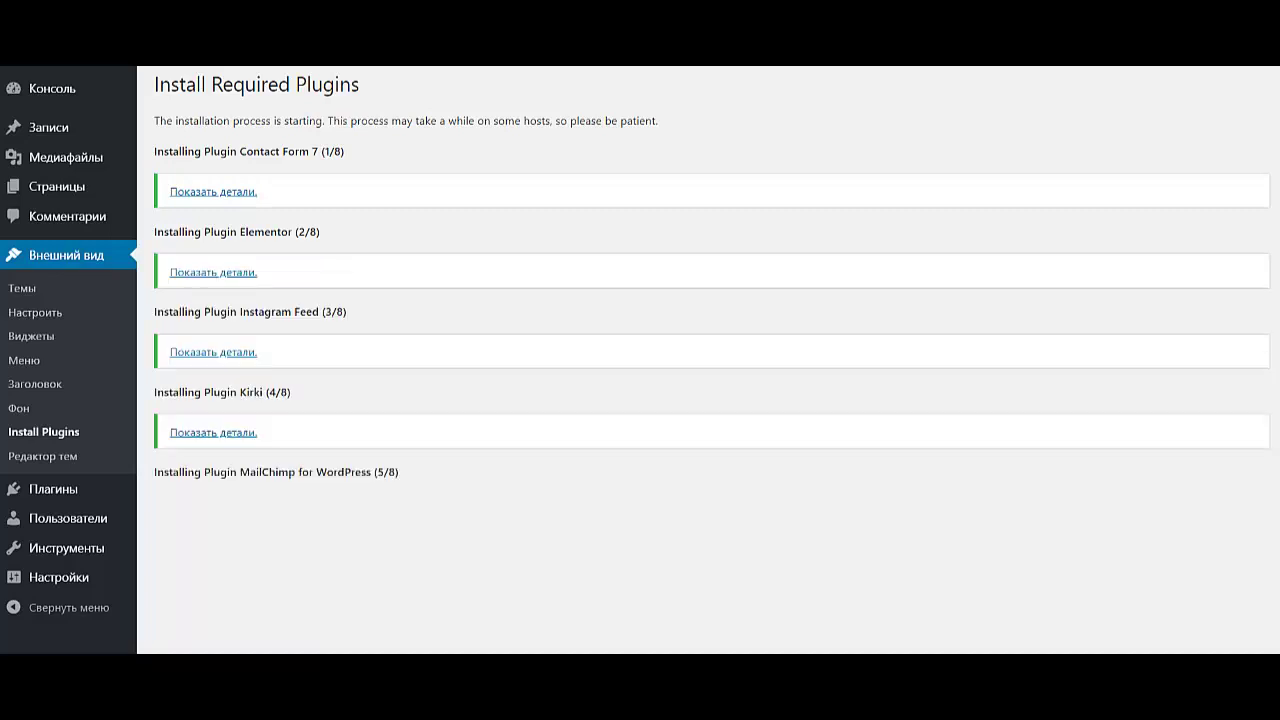
scroll(700, 360, "down", 3)
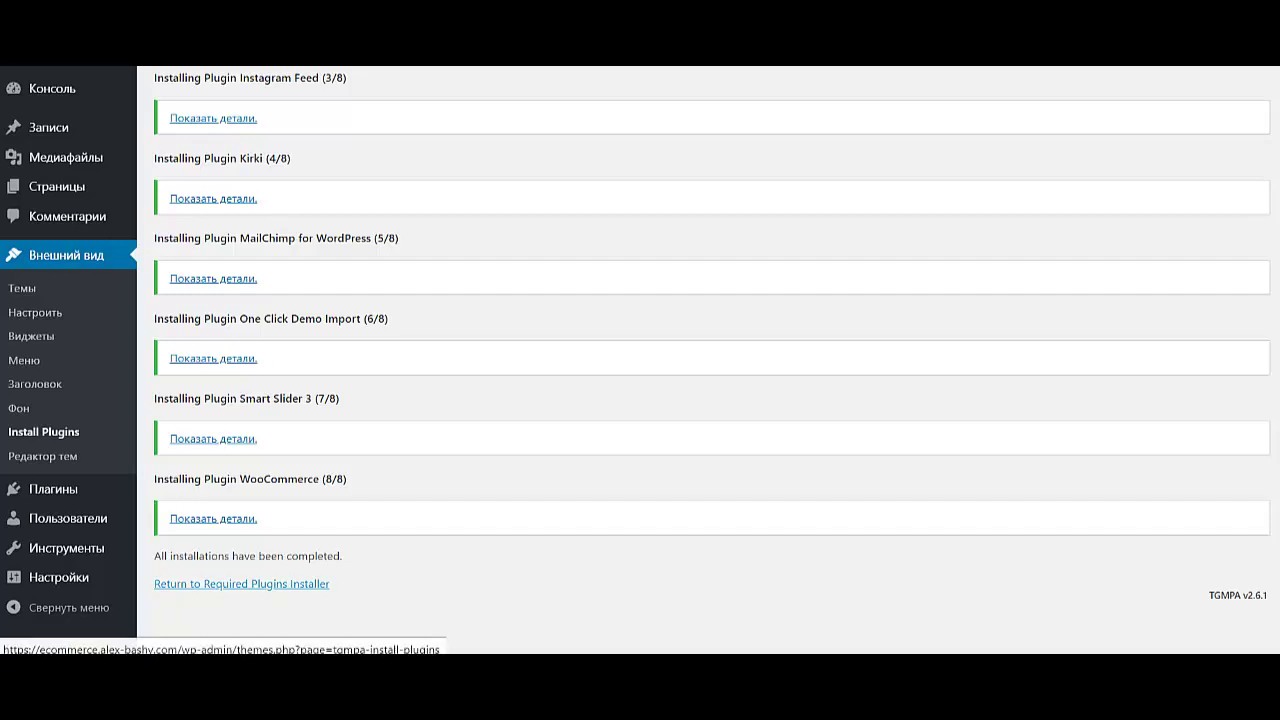
- Bulk-activate all eight installed plugins and return to the dashboard
left_click(241, 583)
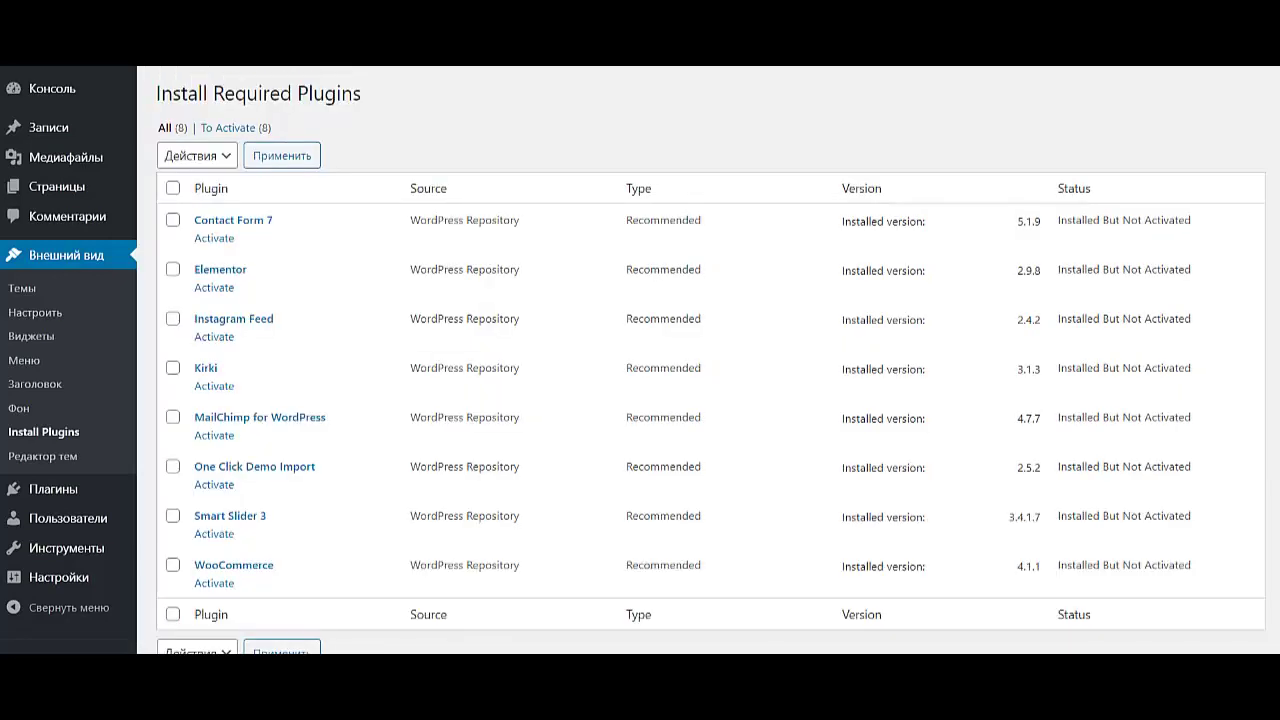
left_click(173, 188)
left_click(197, 155)
key("Down")
key("Return")
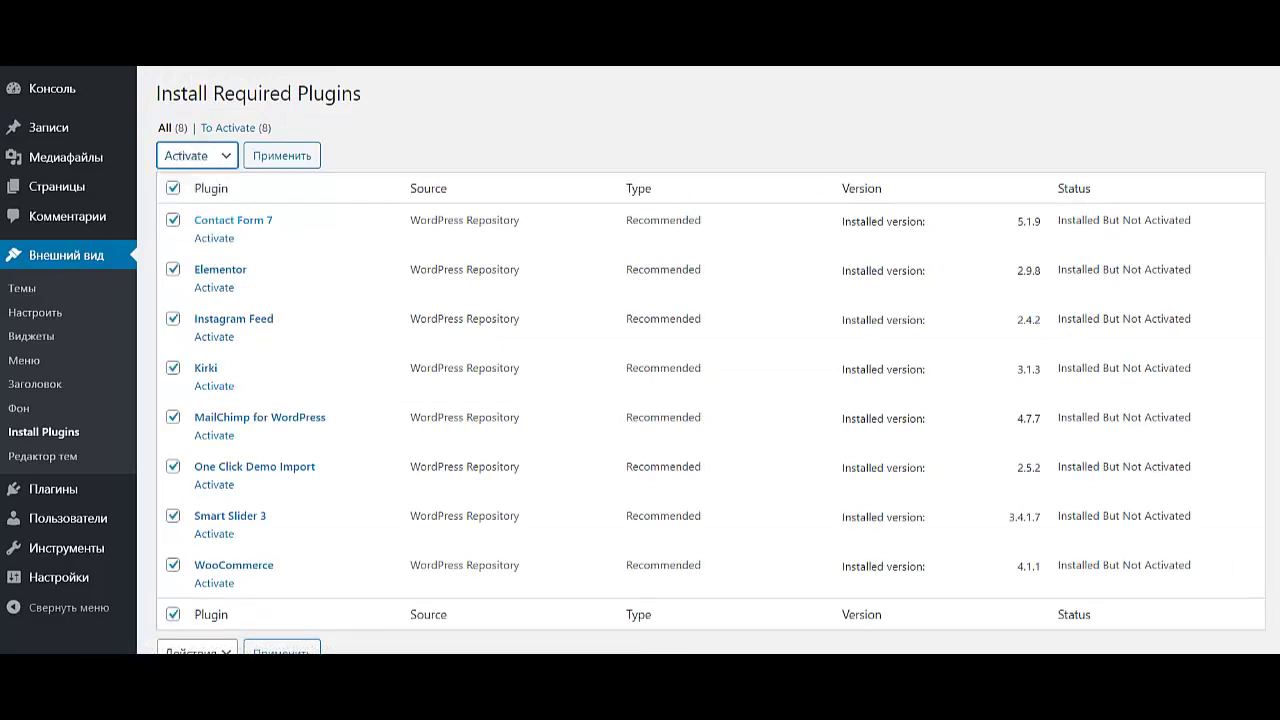
key("Tab")
key("Return")
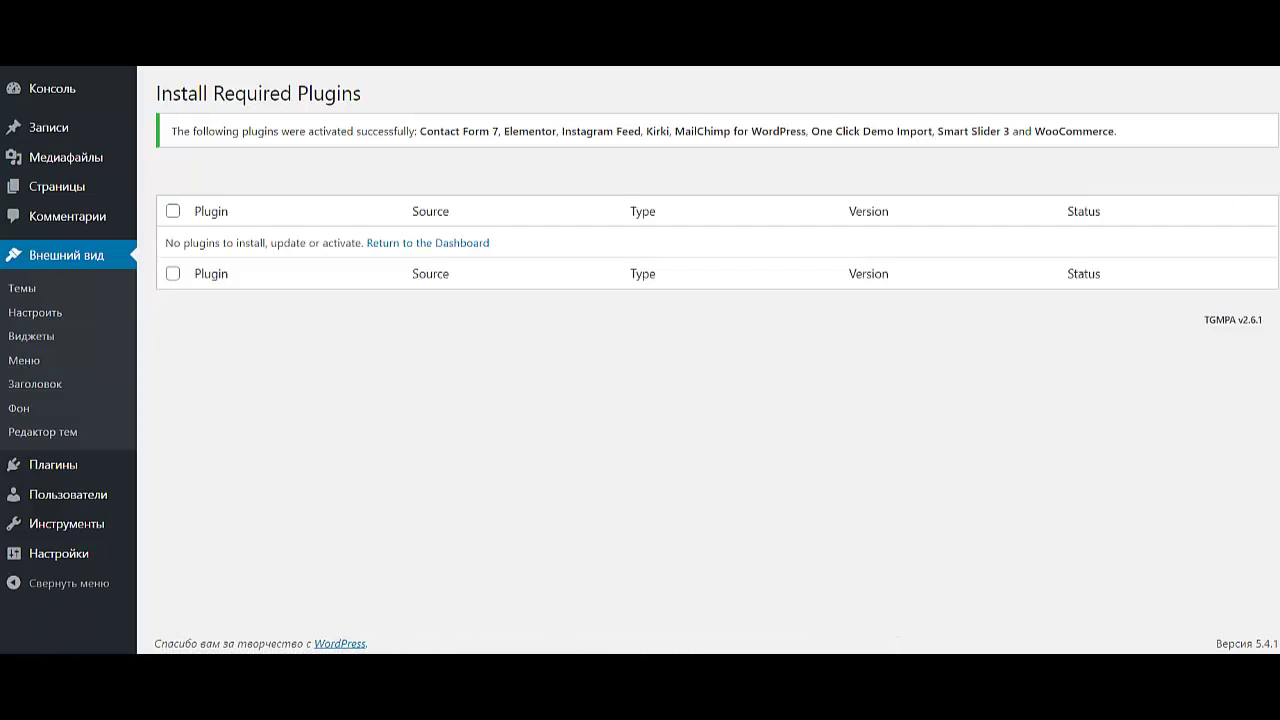
key("Tab")
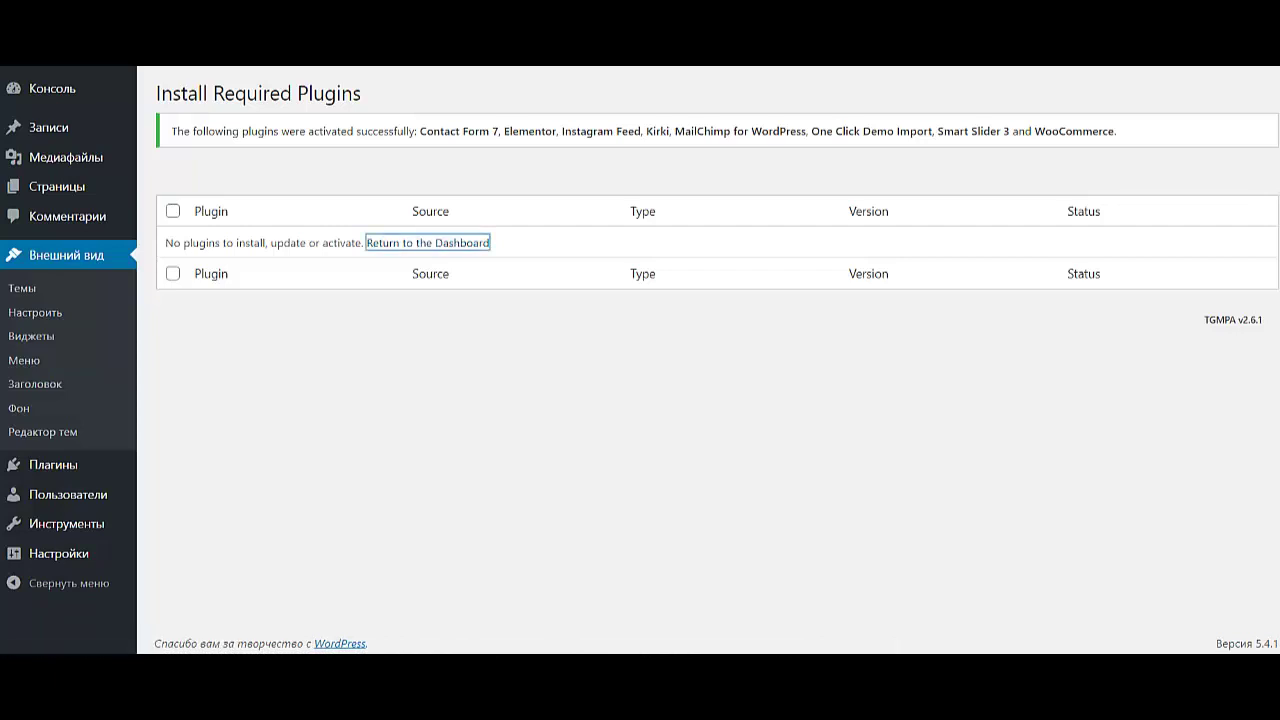
key("Return")
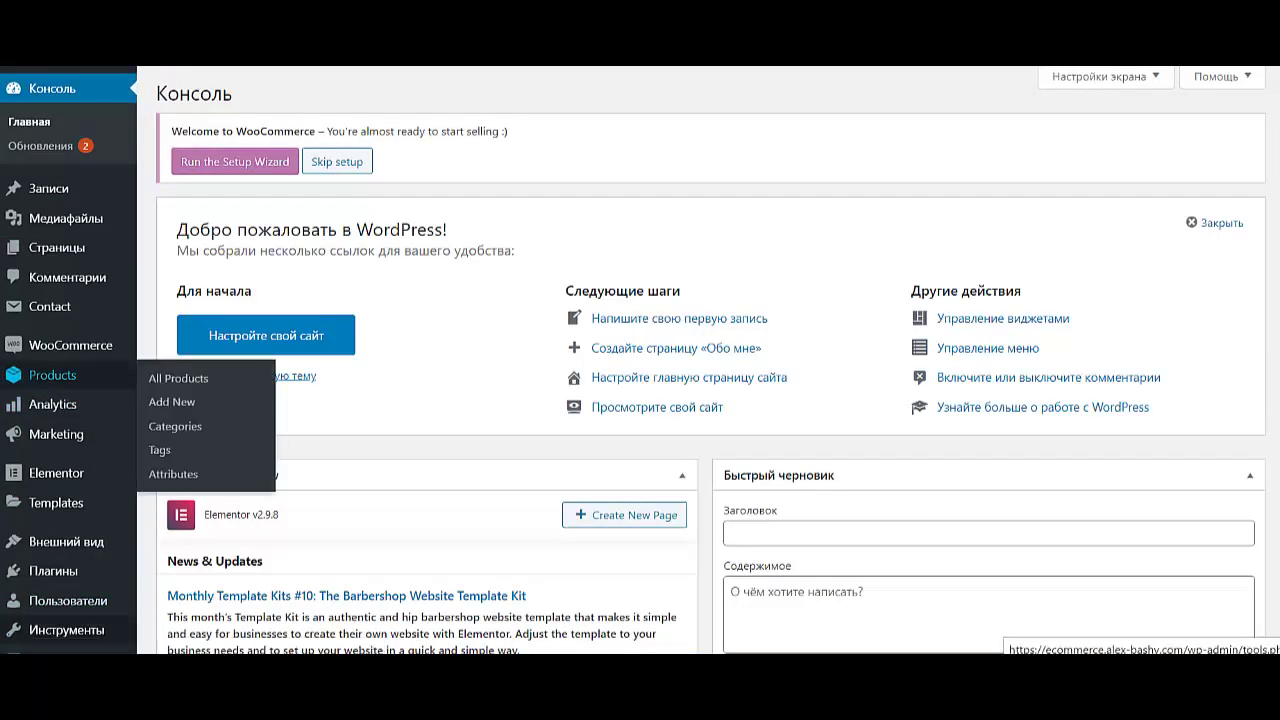
- Launch the WooCommerce setup wizard from the Installed Plugins page
mouse_move(60, 570)
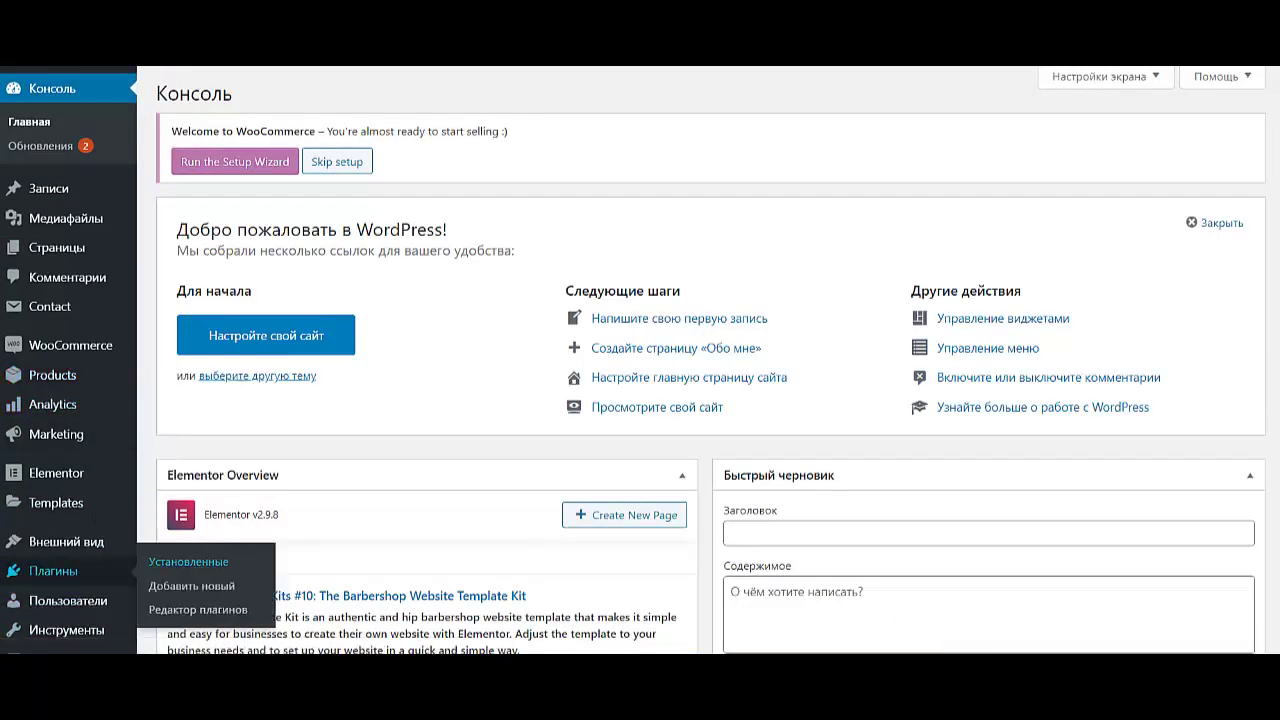
left_click(188, 561)
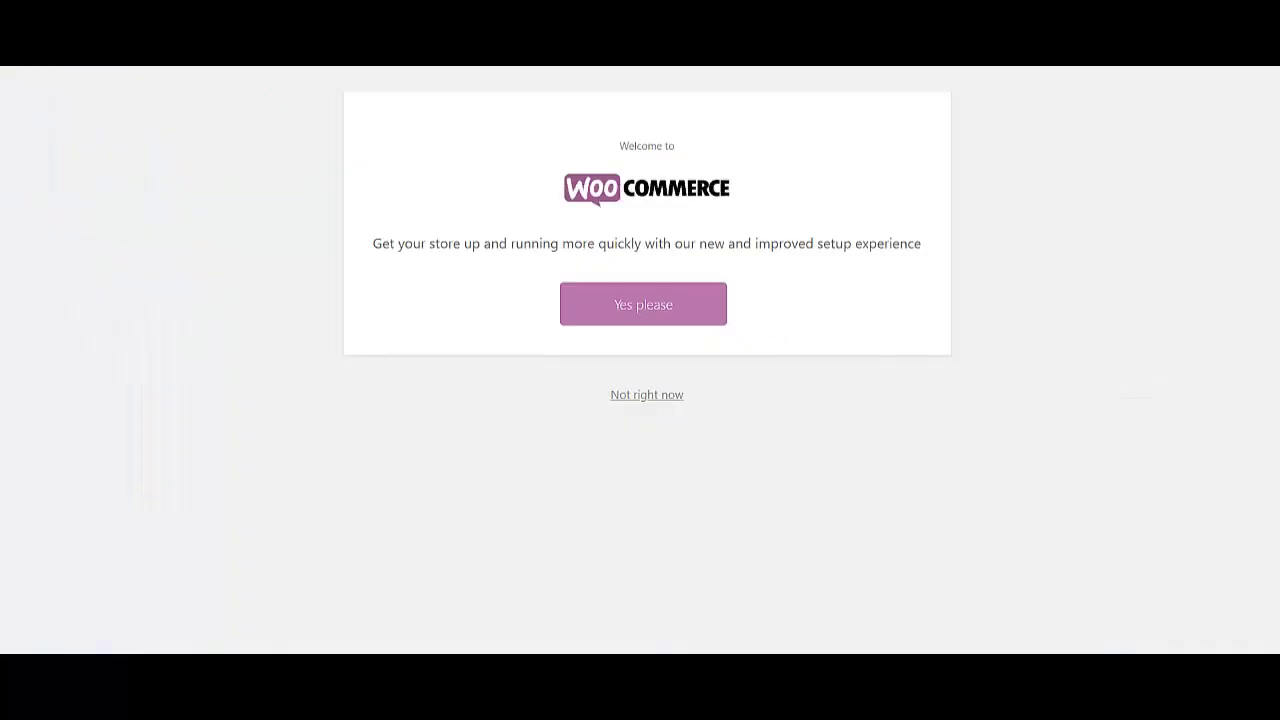
left_click(643, 304)
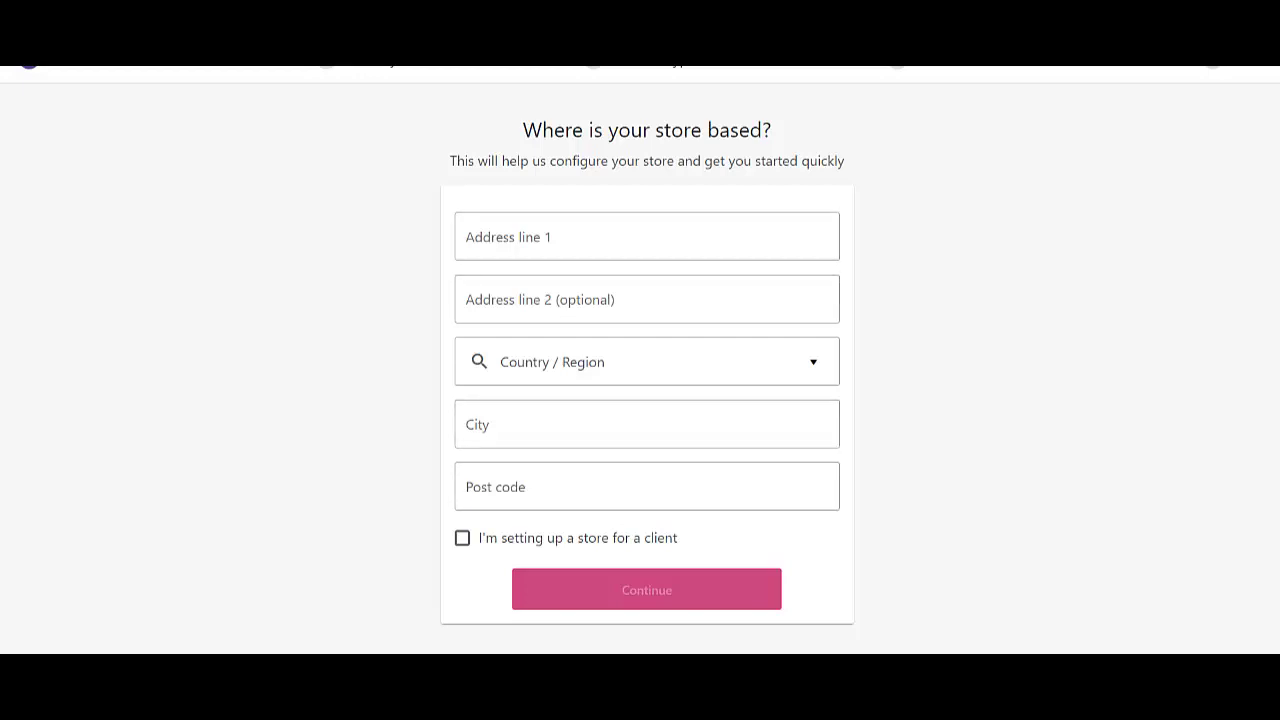
- Set the store's Country / Region to Russia
left_click(505, 362)
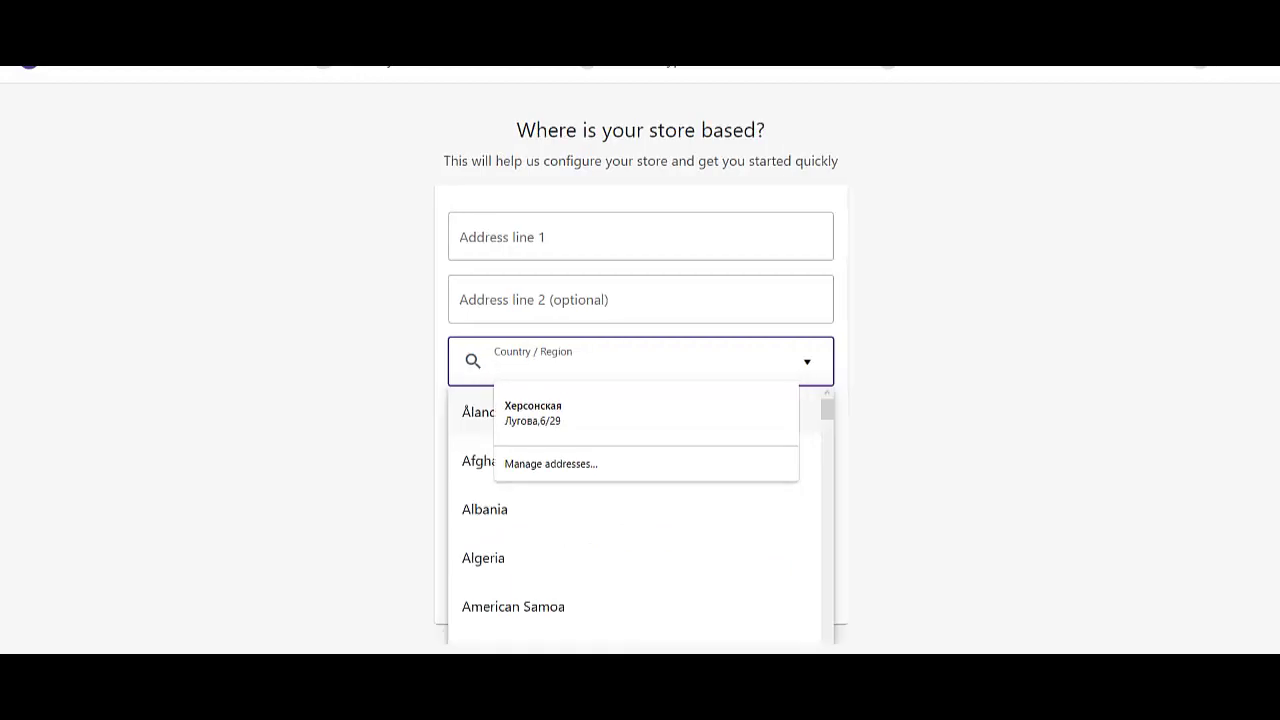
type("Кгы")
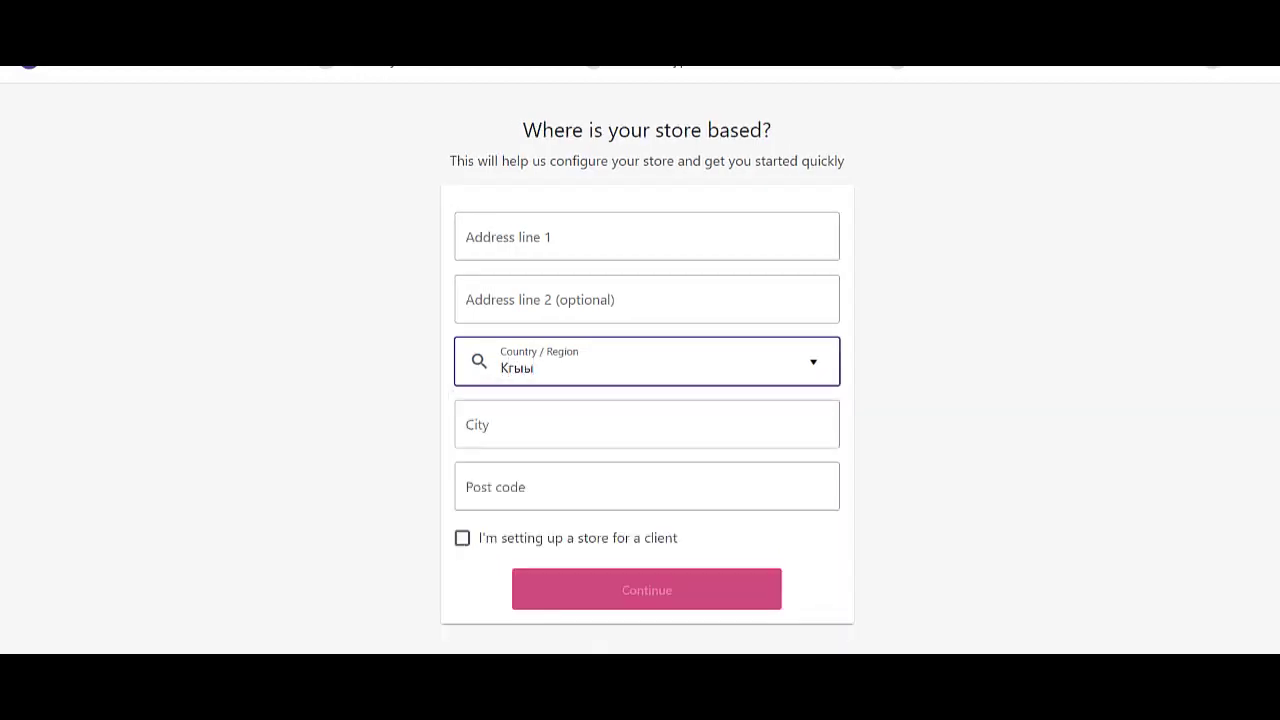
key("BackSpace")
key("BackSpace")
key("BackSpace")
type("Ru")
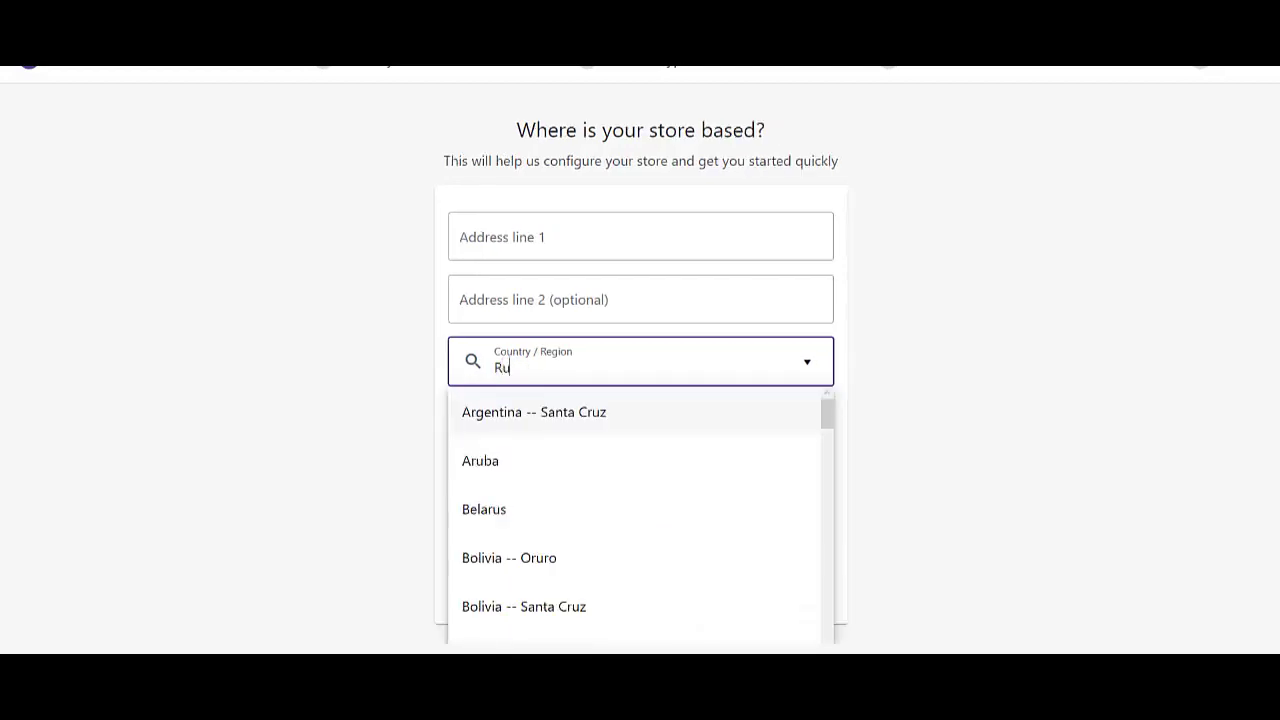
type("ss")
key("Return")
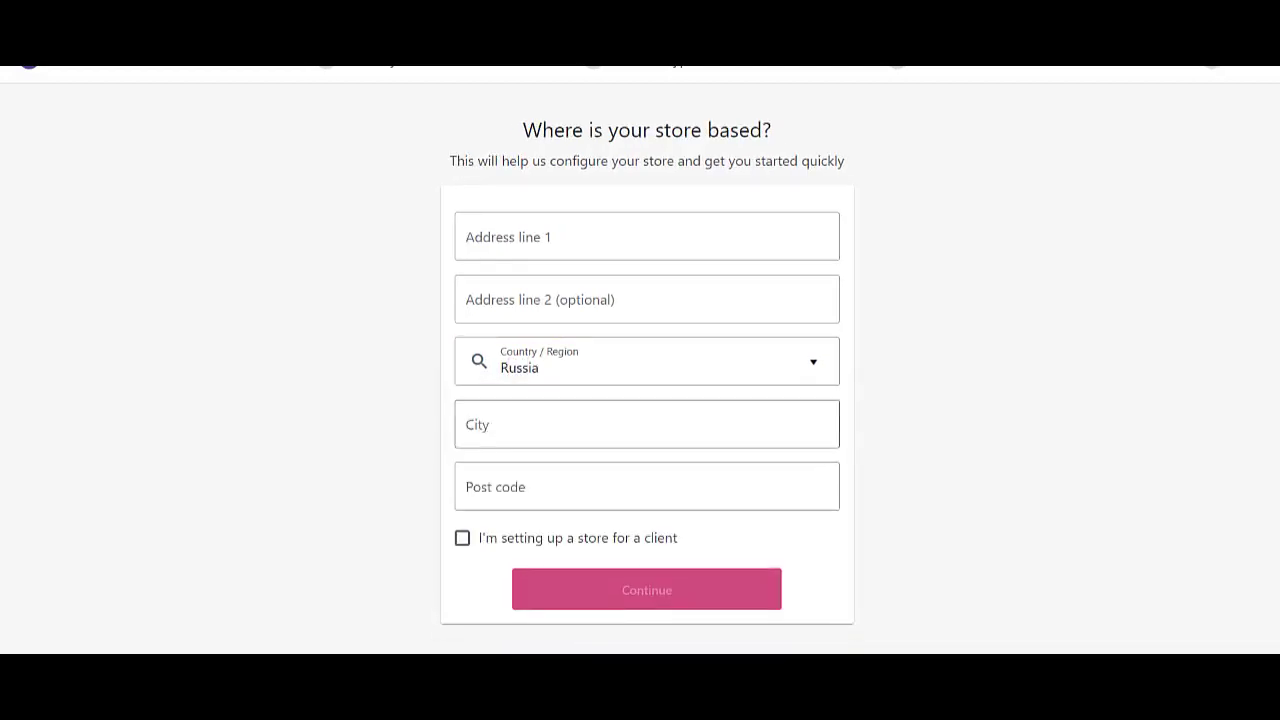
- Autofill city, address and post code from a saved address, then continue without usage tracking
left_click(520, 424)
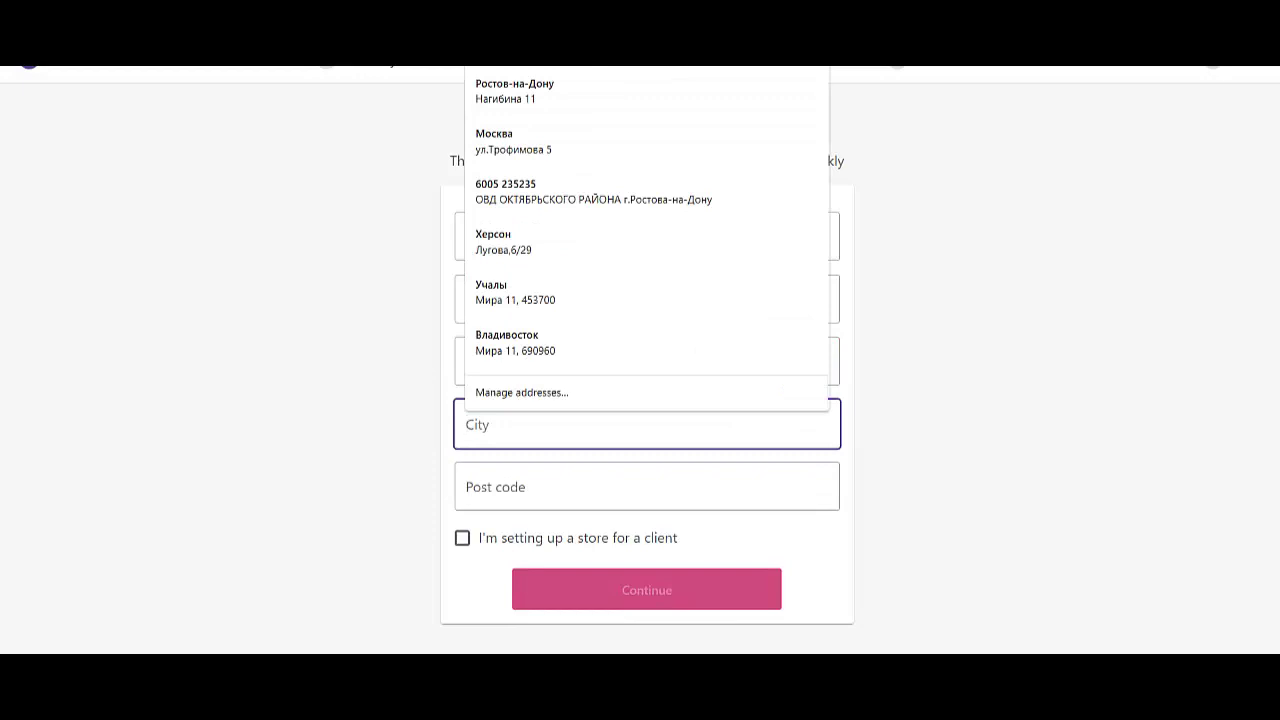
key("Up")
key("Up")
key("Up")
key("Up")
key("Up")
key("Up")
key("Up")
key("Return")
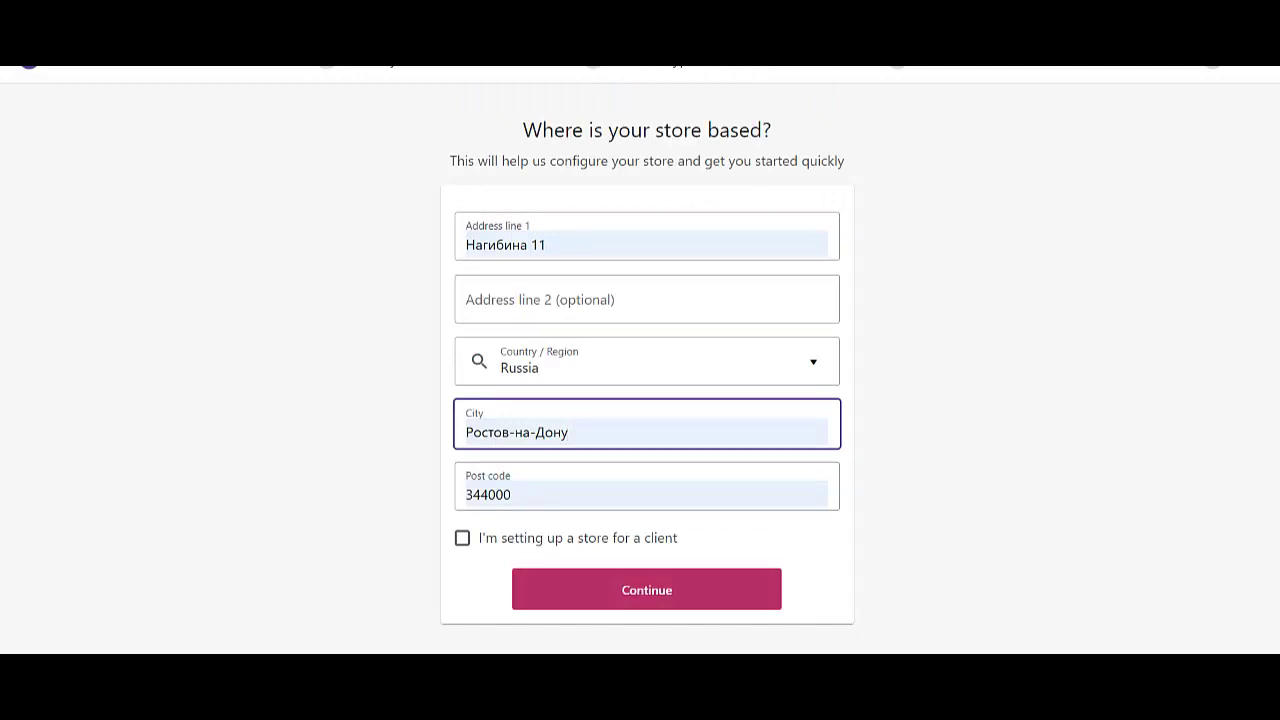
key("Return")
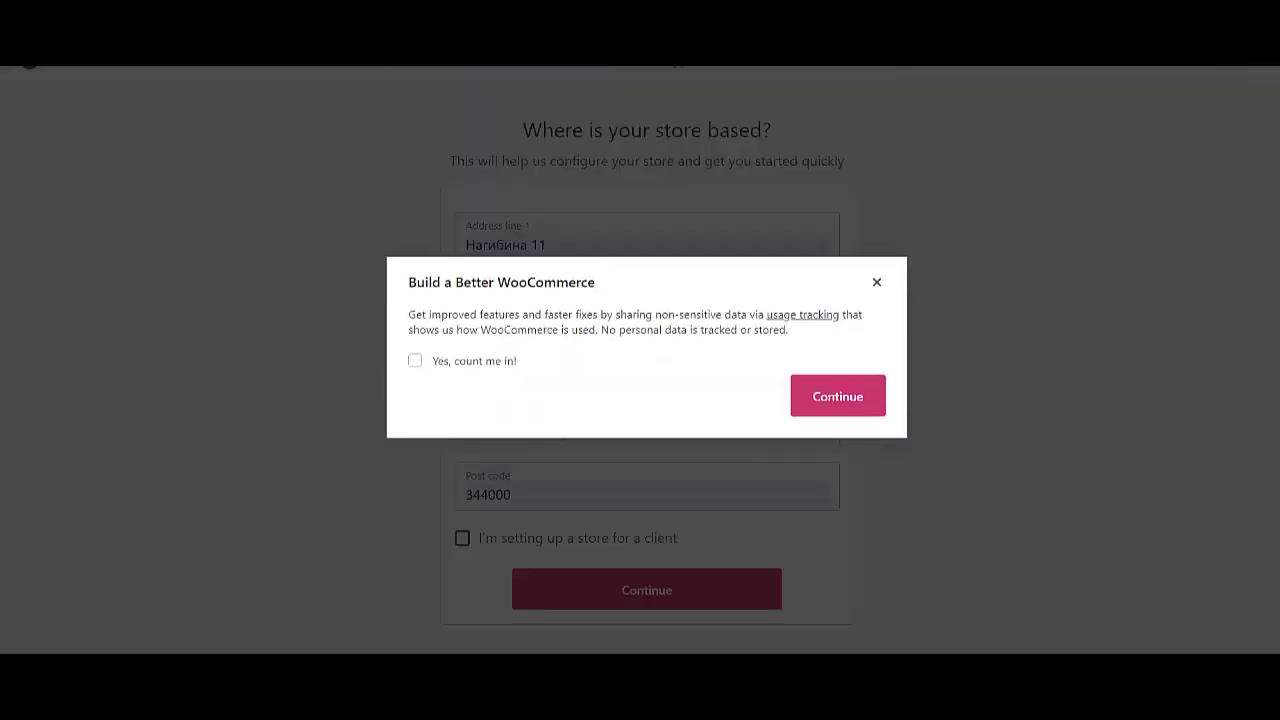
key("Return")
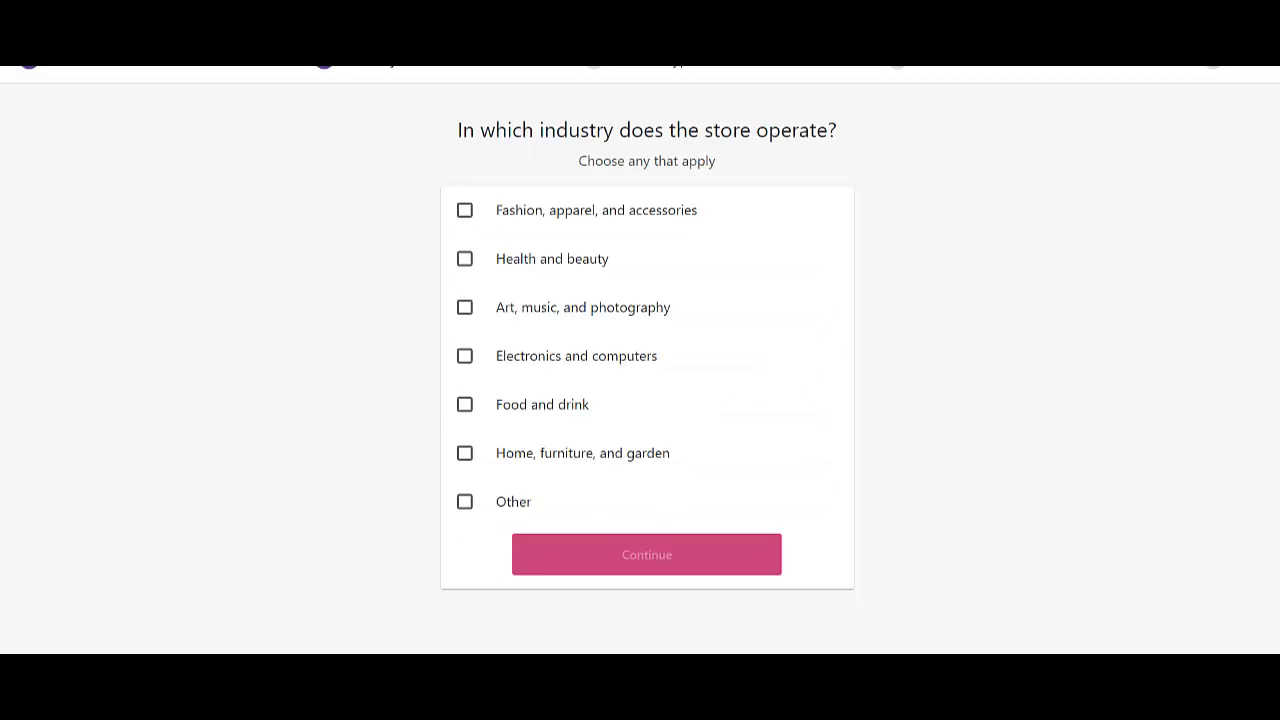
- Choose Fashion, apparel, and accessories as the industry and Physical products as the product type
left_click(465, 210)
key("Return")
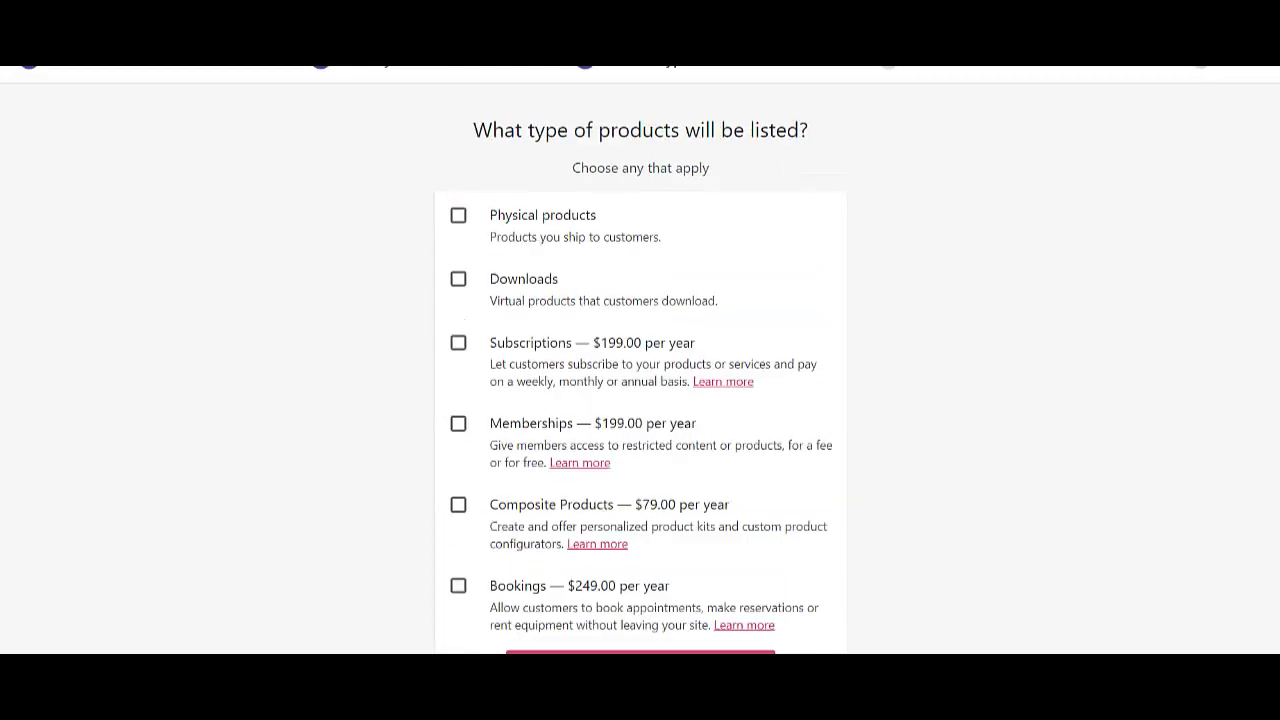
scroll(640, 360, "down", 1)
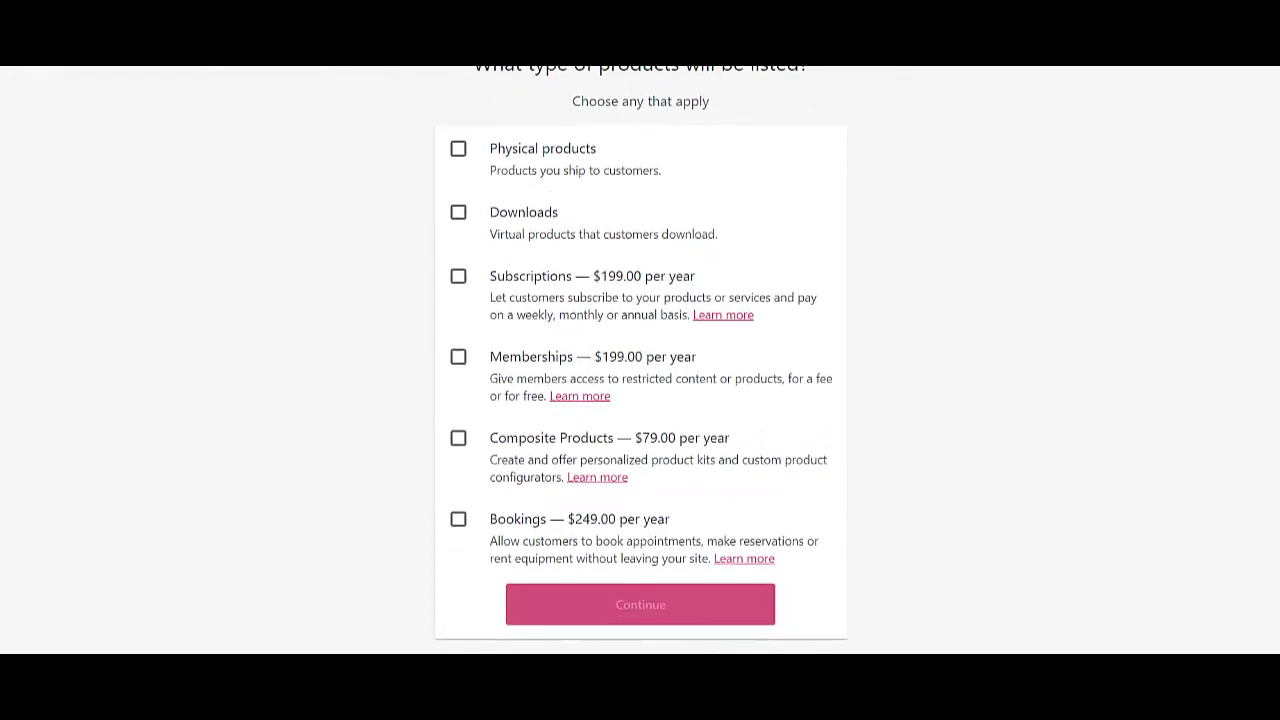
left_click(458, 148)
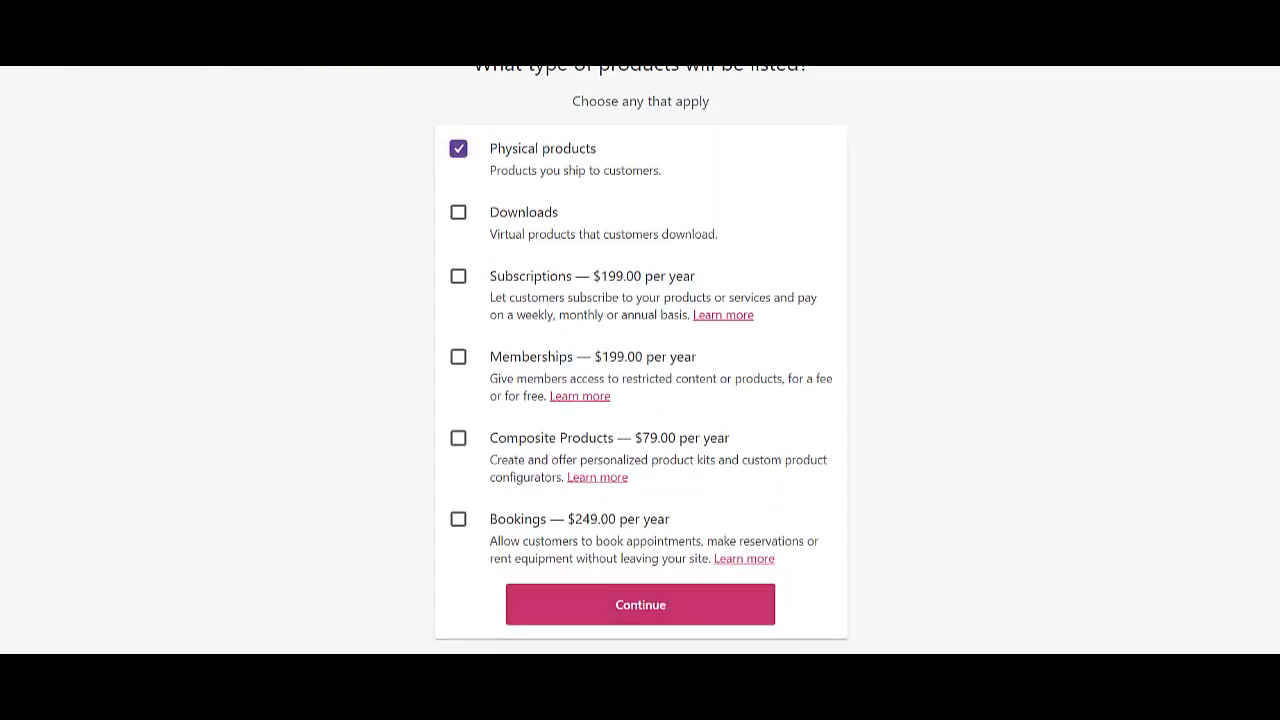
left_click(640, 604)
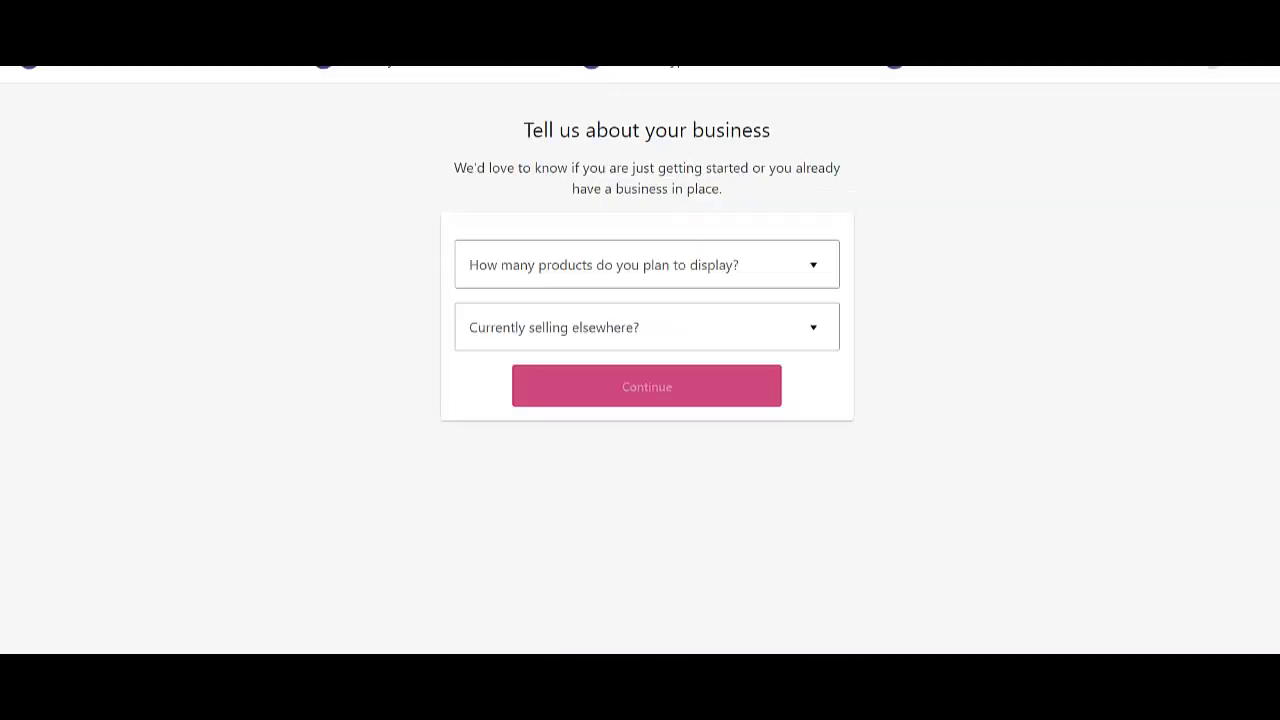
- Set 1 000+ products and No other sales channel, and turn off the Facebook, Mailchimp and Google Ads add-ons
left_click(646, 264)
left_click(490, 508)
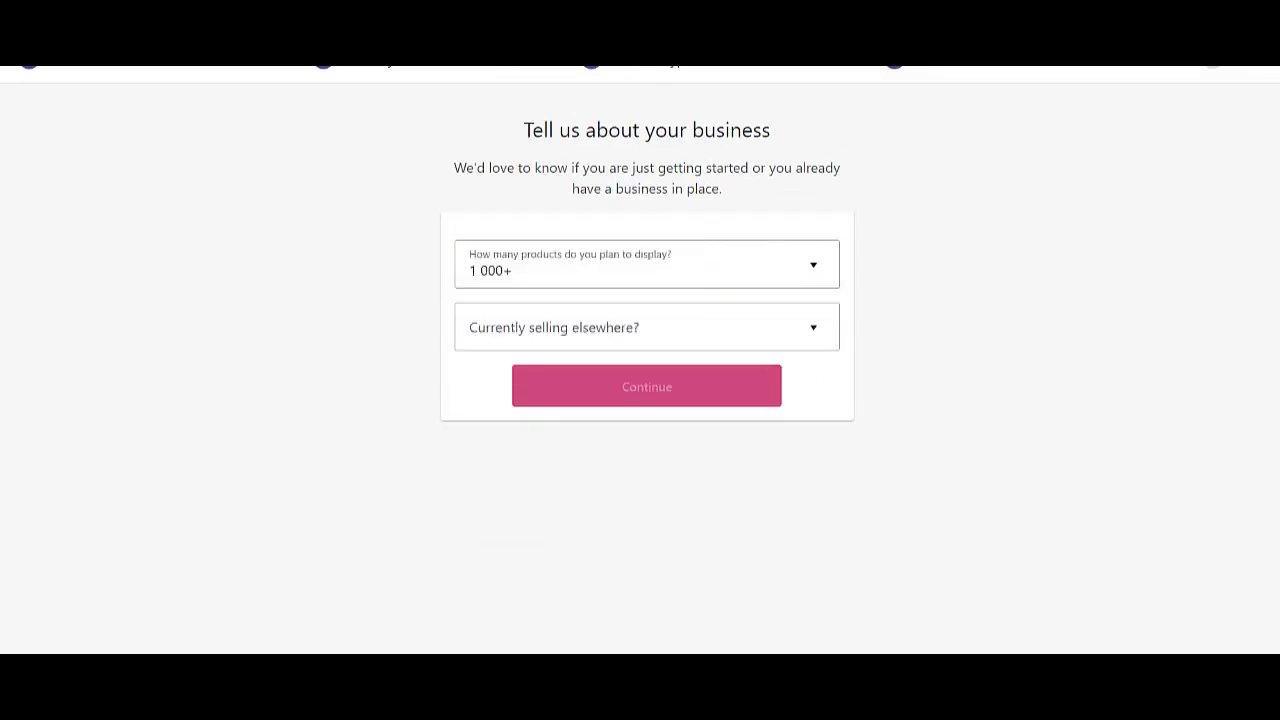
left_click(646, 327)
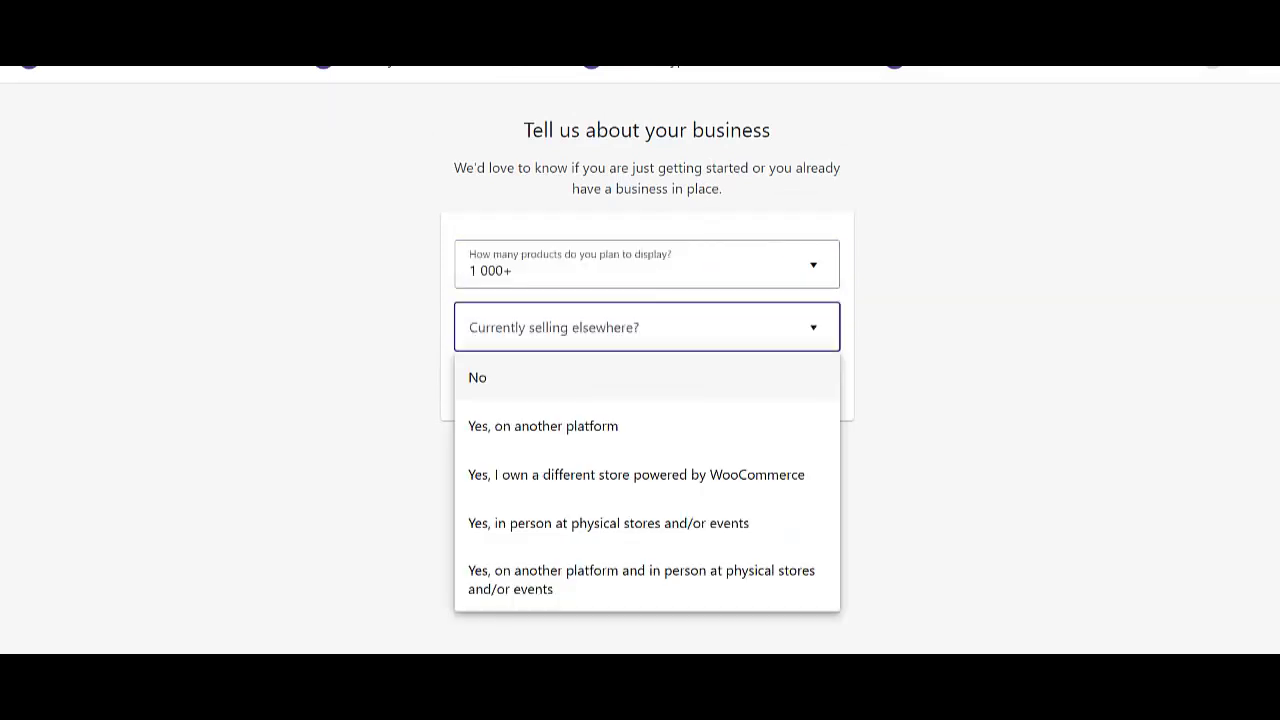
left_click(477, 377)
scroll(640, 360, "down", 2)
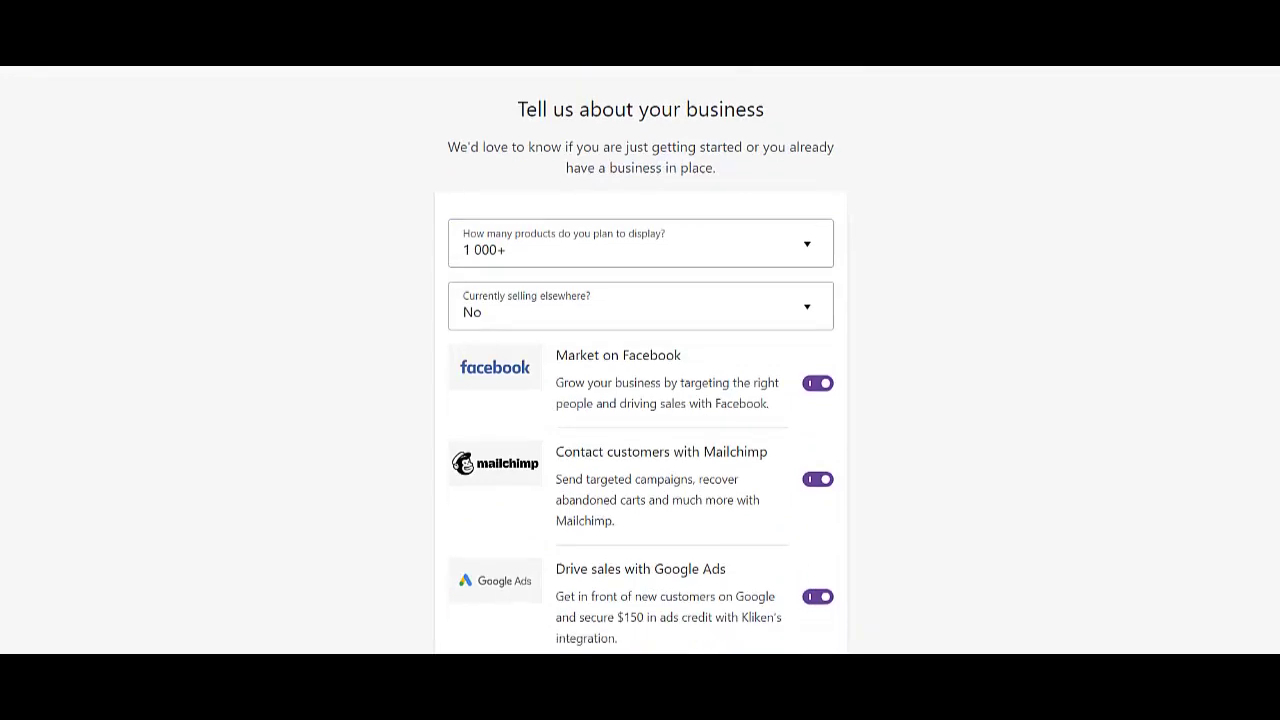
left_click(817, 231)
left_click(817, 327)
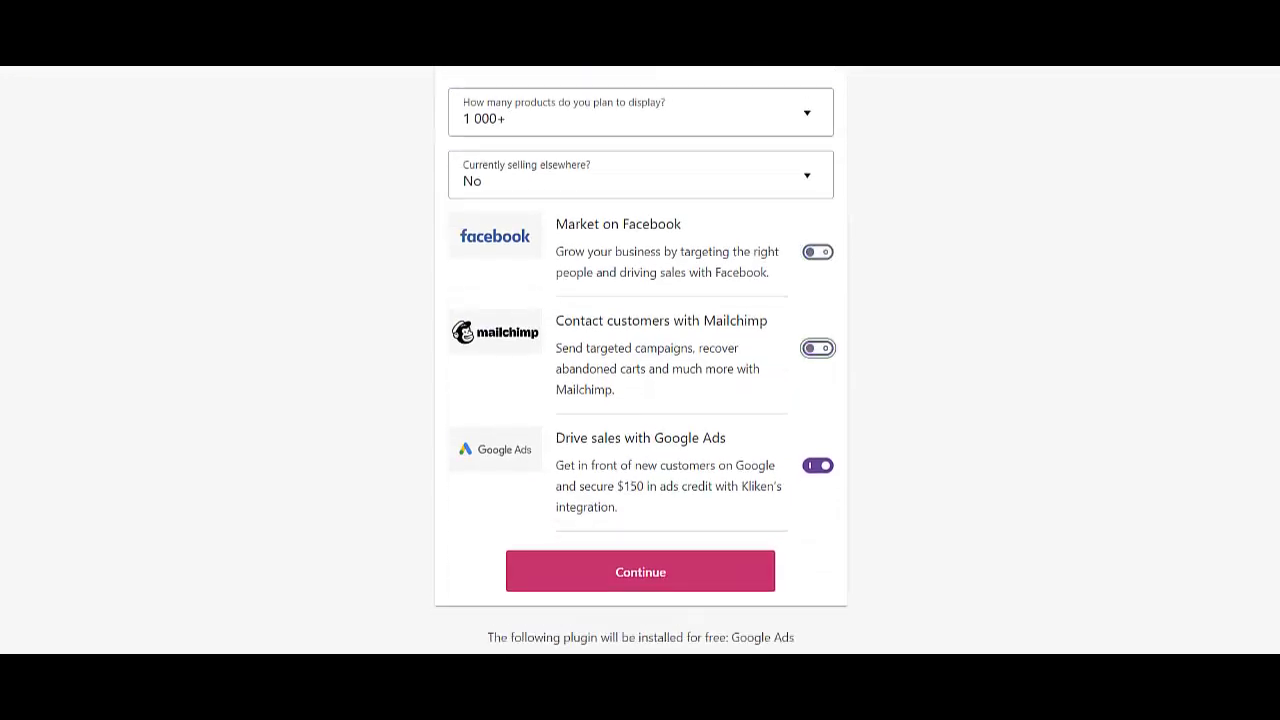
left_click(817, 465)
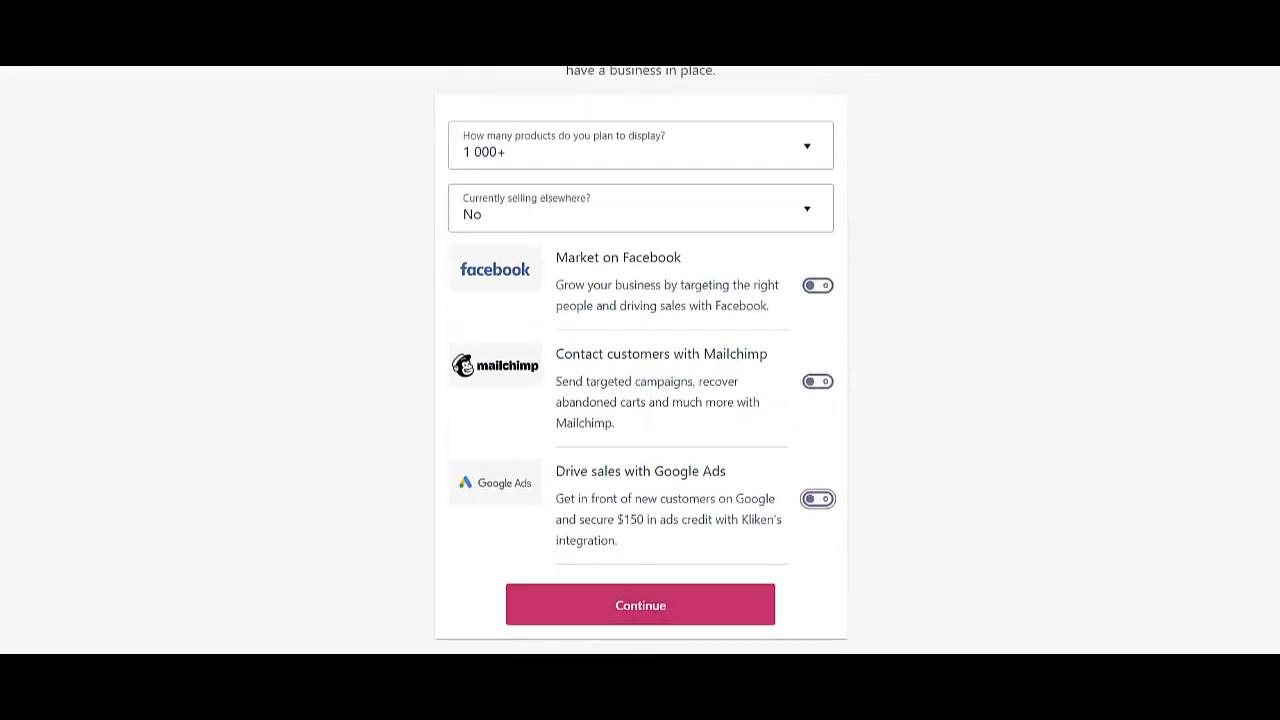
key("Tab")
key("Return")
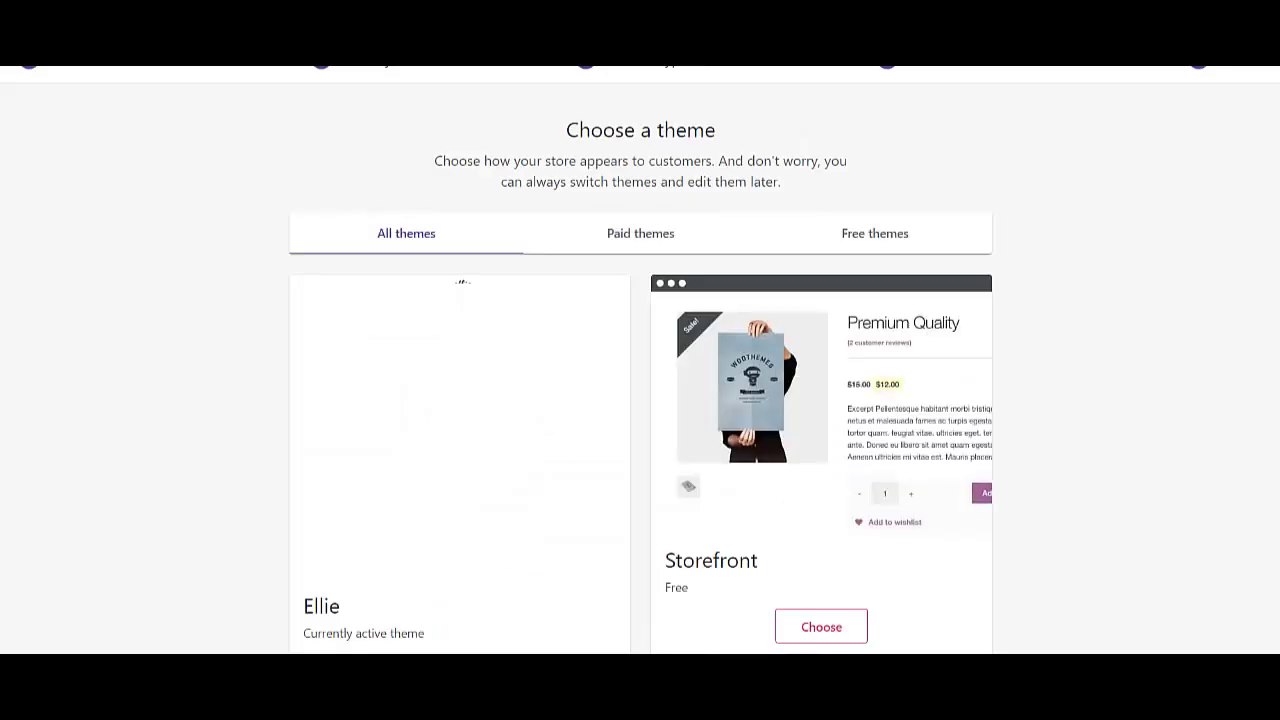
- Dismiss the almost-there message to reveal the remaining WooCommerce store tasks
scroll(640, 360, "down", 5)
scroll(640, 360, "up", 3)
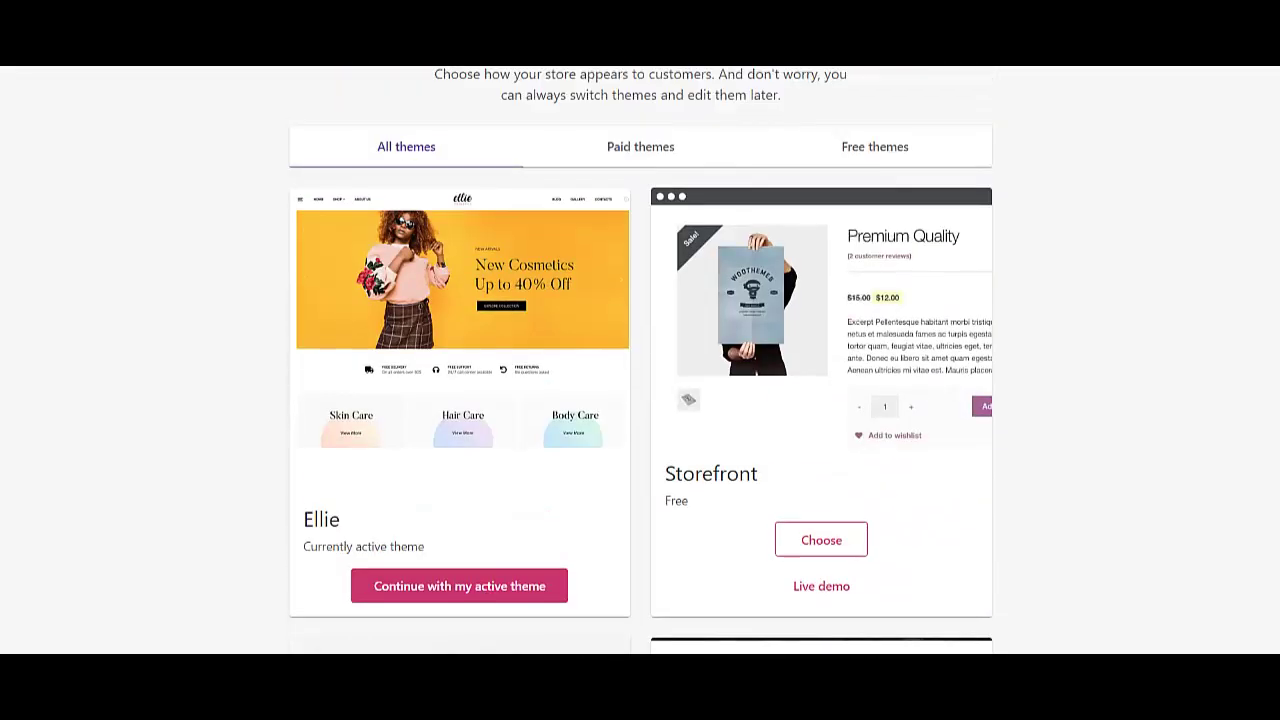
scroll(640, 360, "down", 2)
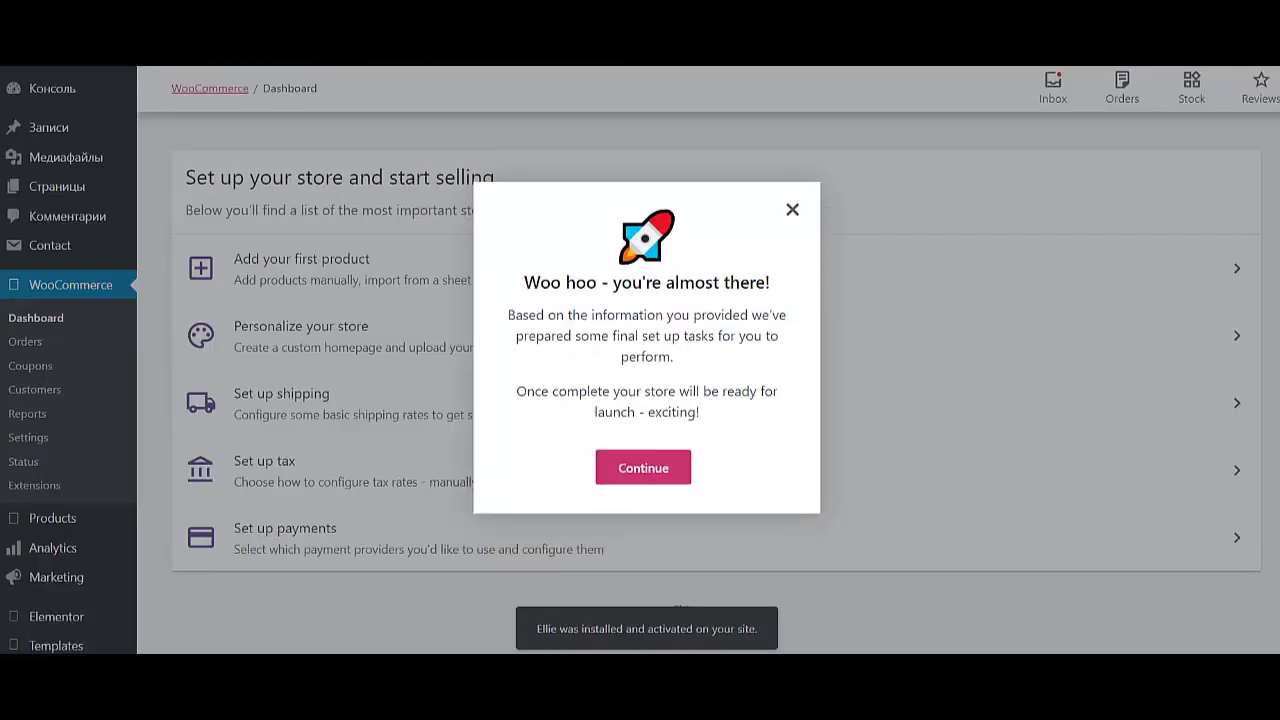
key("Return")
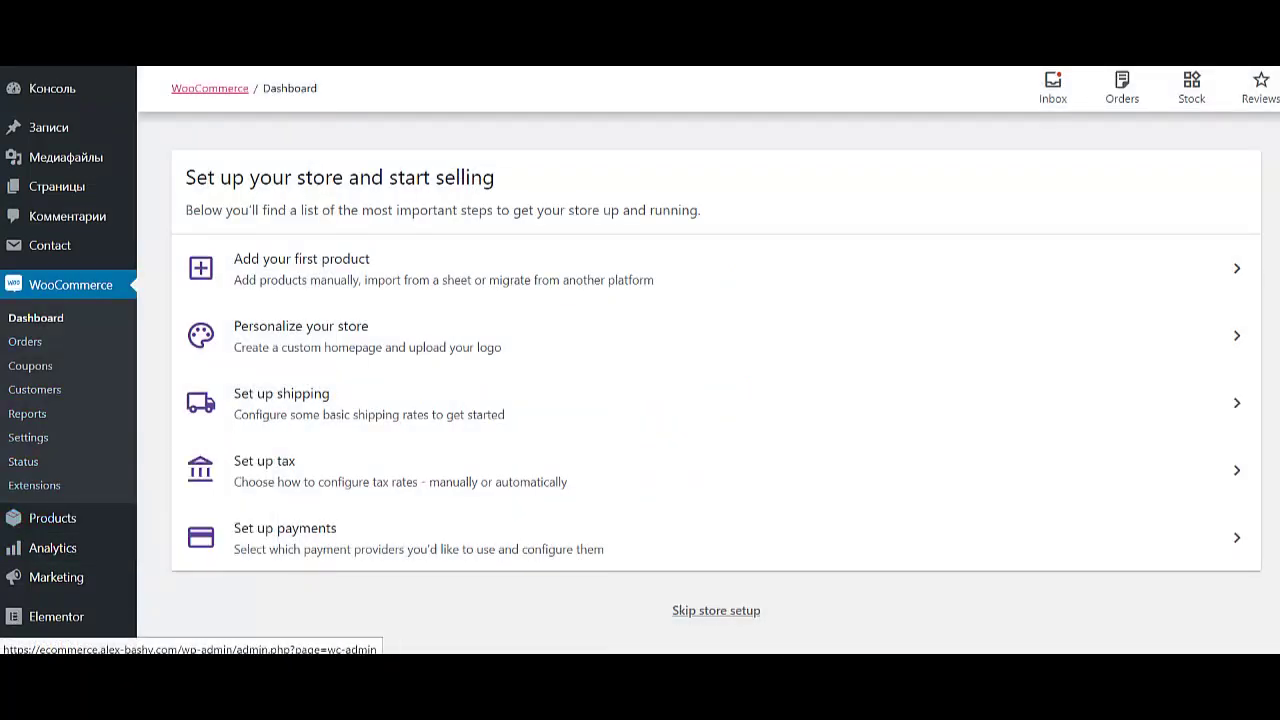
mouse_move(50, 88)
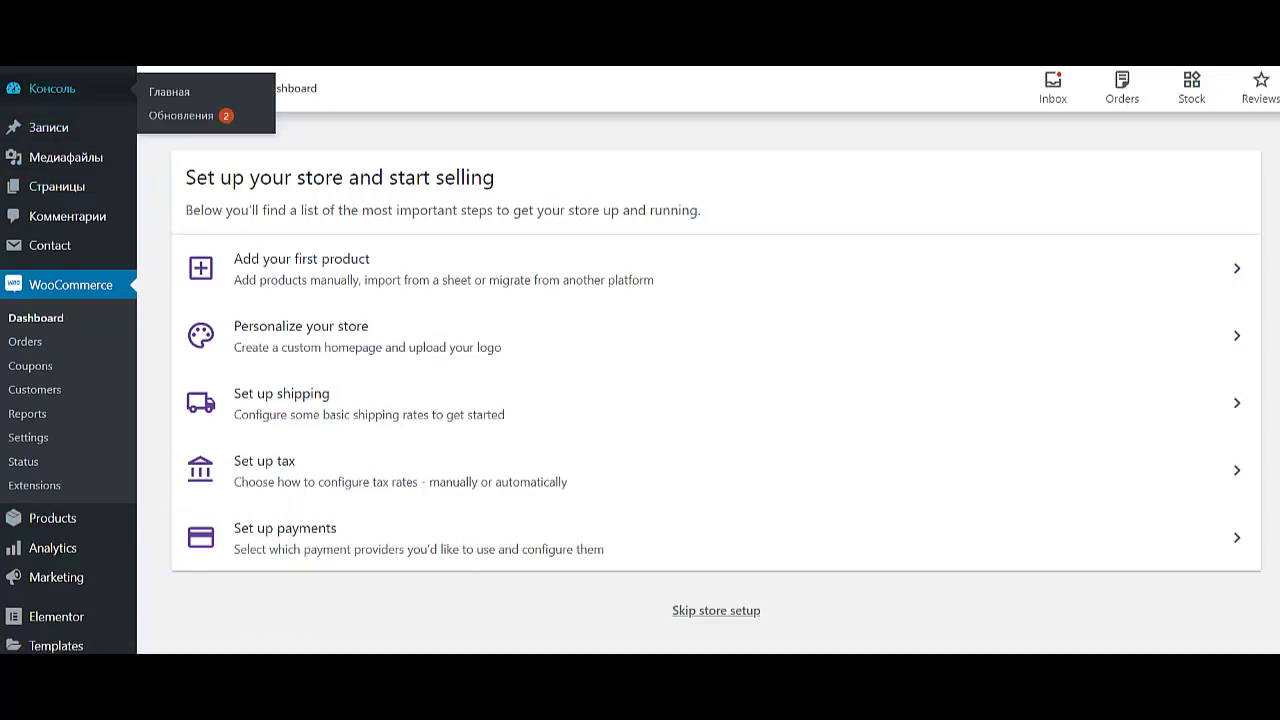
- From the dashboard, run Appearance > Import Demo Data to load the Ellie demo content
left_click(50, 88)
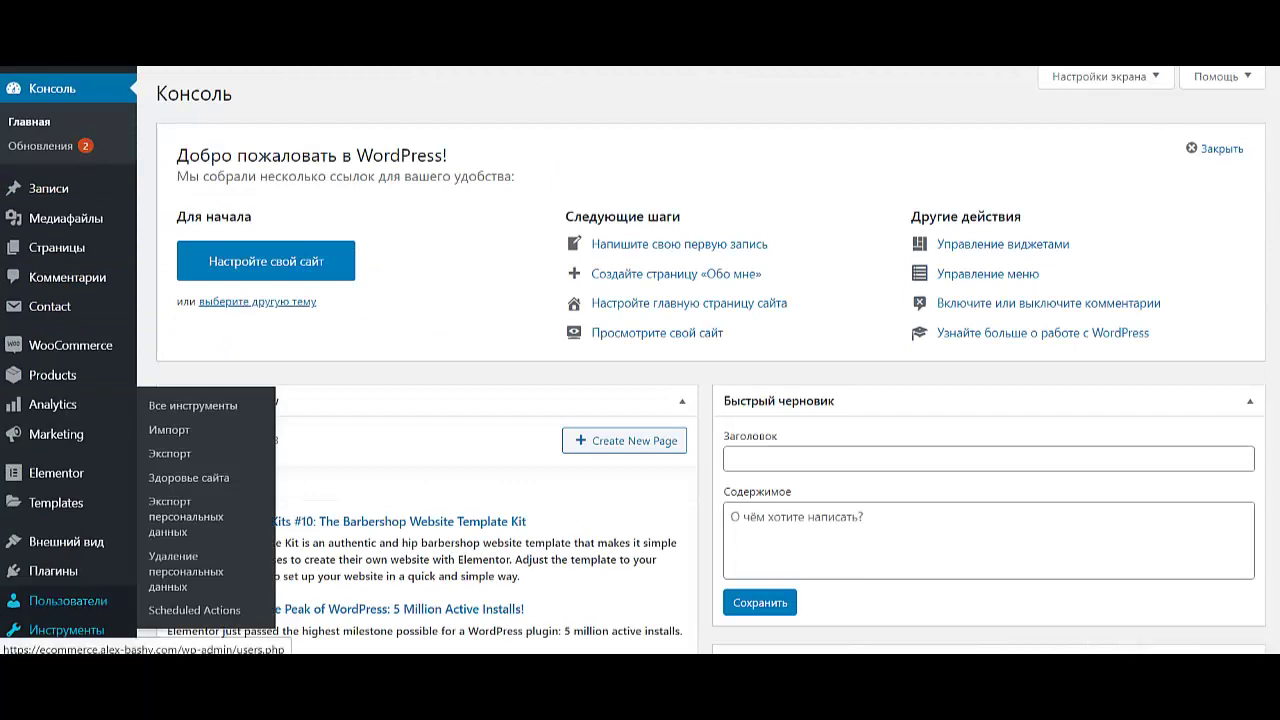
mouse_move(68, 600)
mouse_move(66, 541)
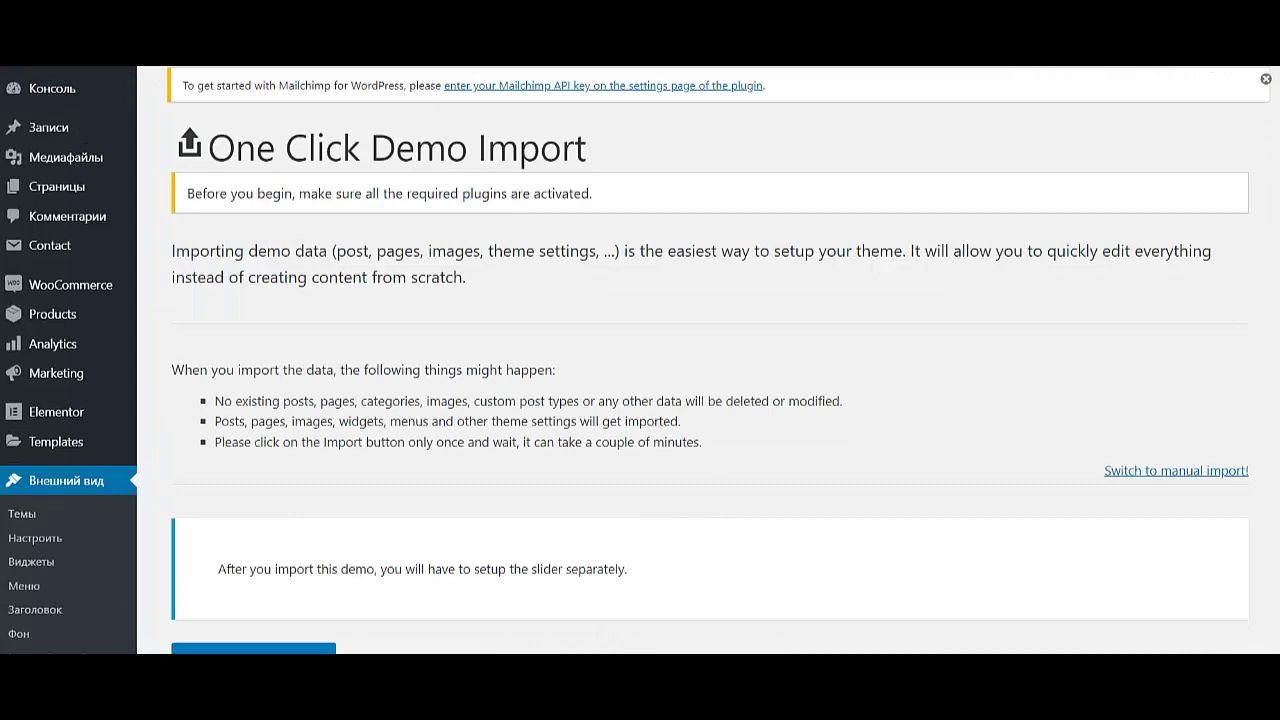
scroll(700, 400, "down", 3)
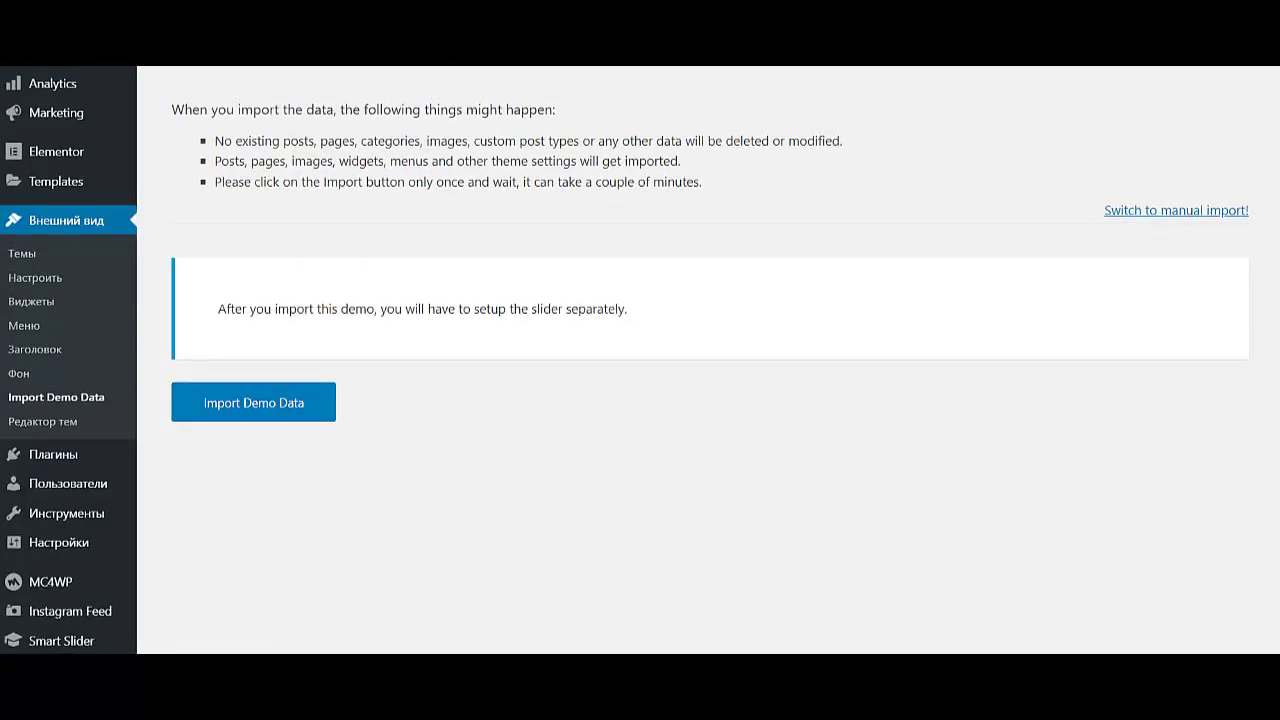
left_click(253, 402)
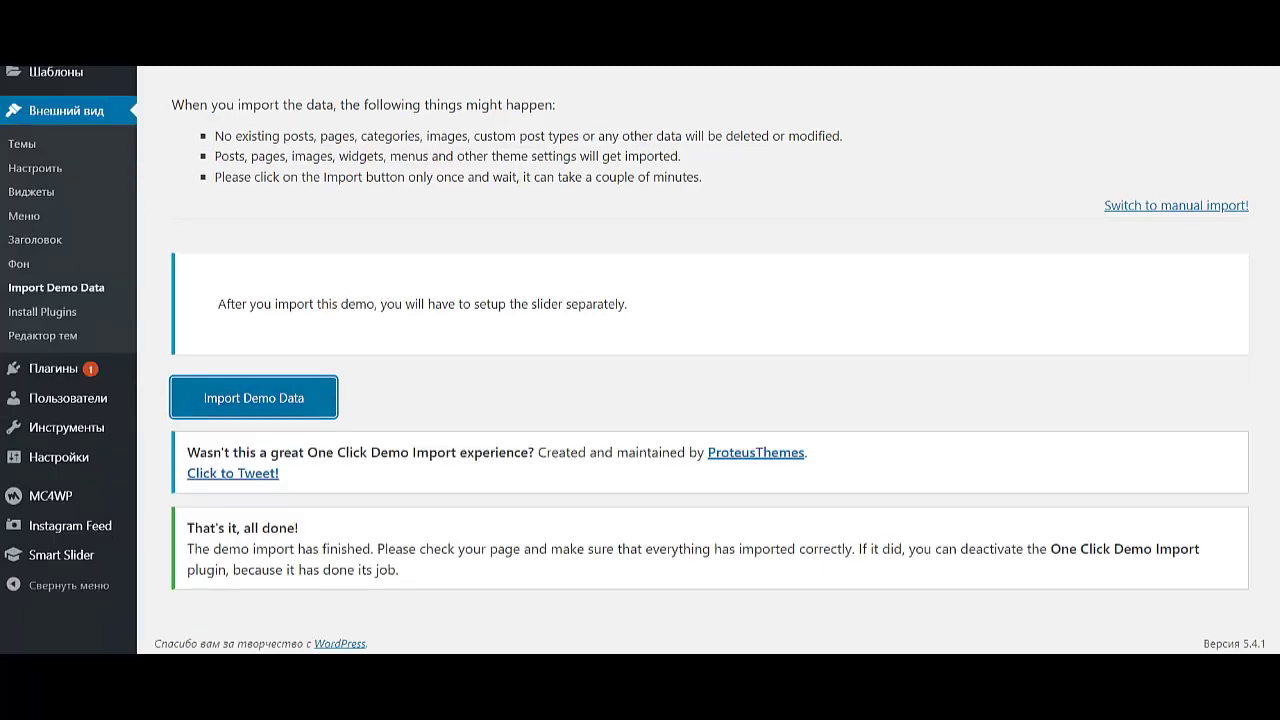
- Visit the live Ellie Cosmetics home page and scroll through its banners and products
mouse_move(70, 50)
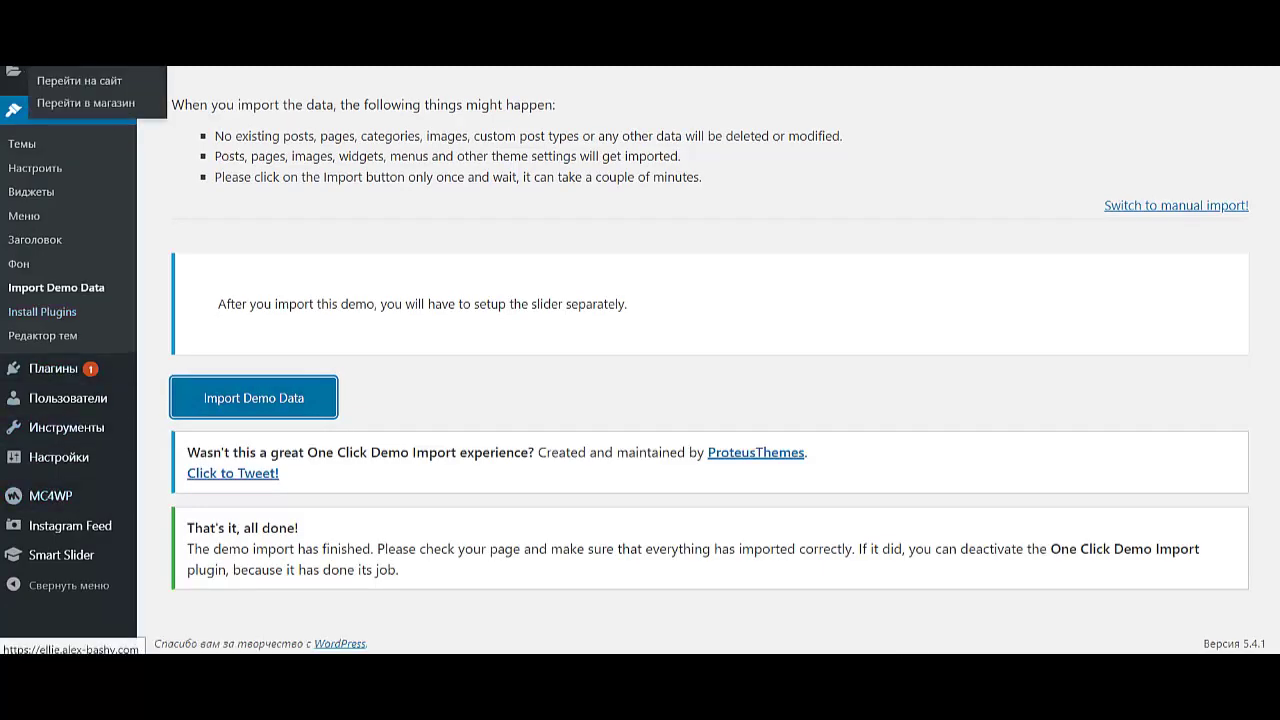
left_click(79, 80)
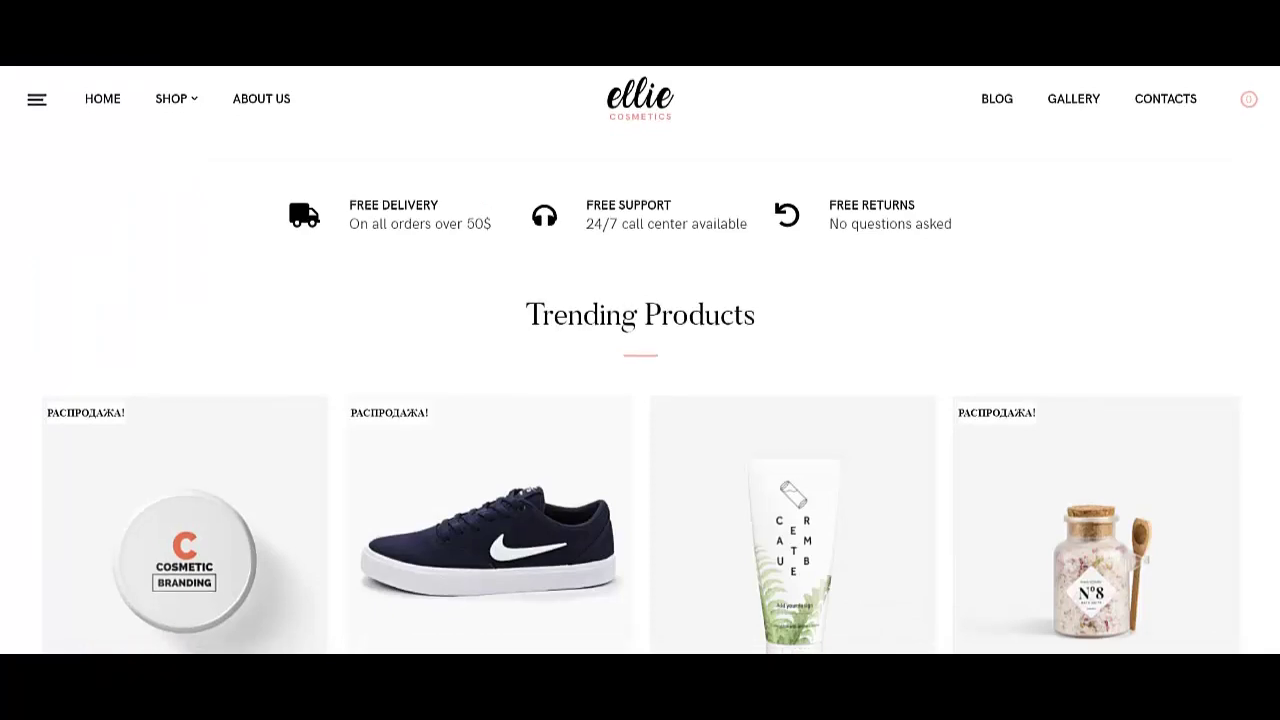
scroll(640, 360, "down", 15)
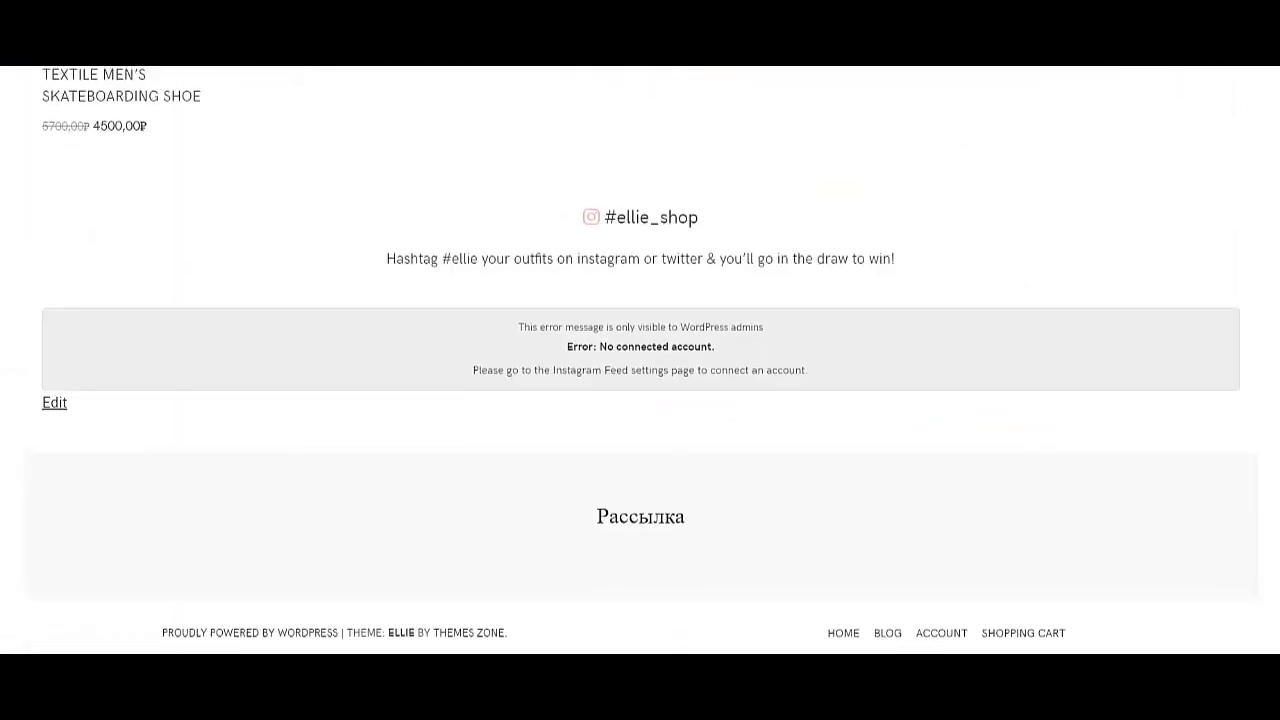
scroll(640, 360, "up", 15)
scroll(640, 360, "down", 3)
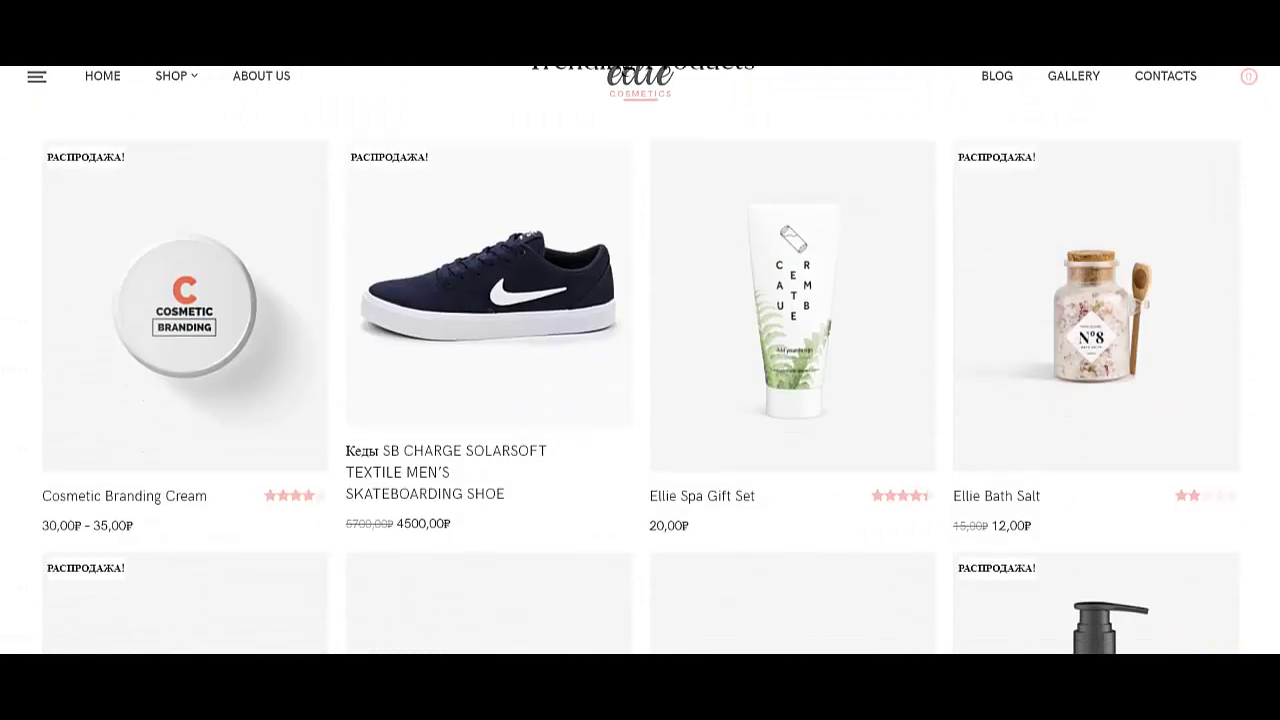
scroll(640, 360, "up", 3)
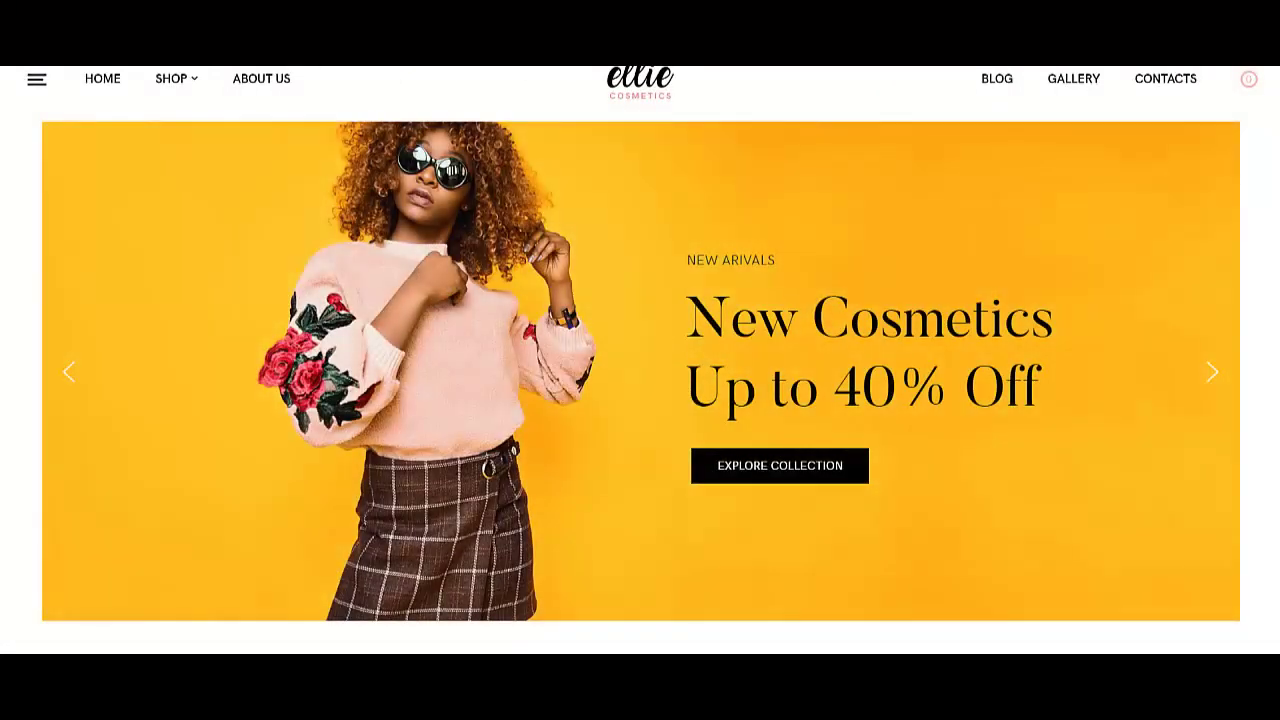
scroll(640, 360, "down", 1)
scroll(640, 360, "up", 1)
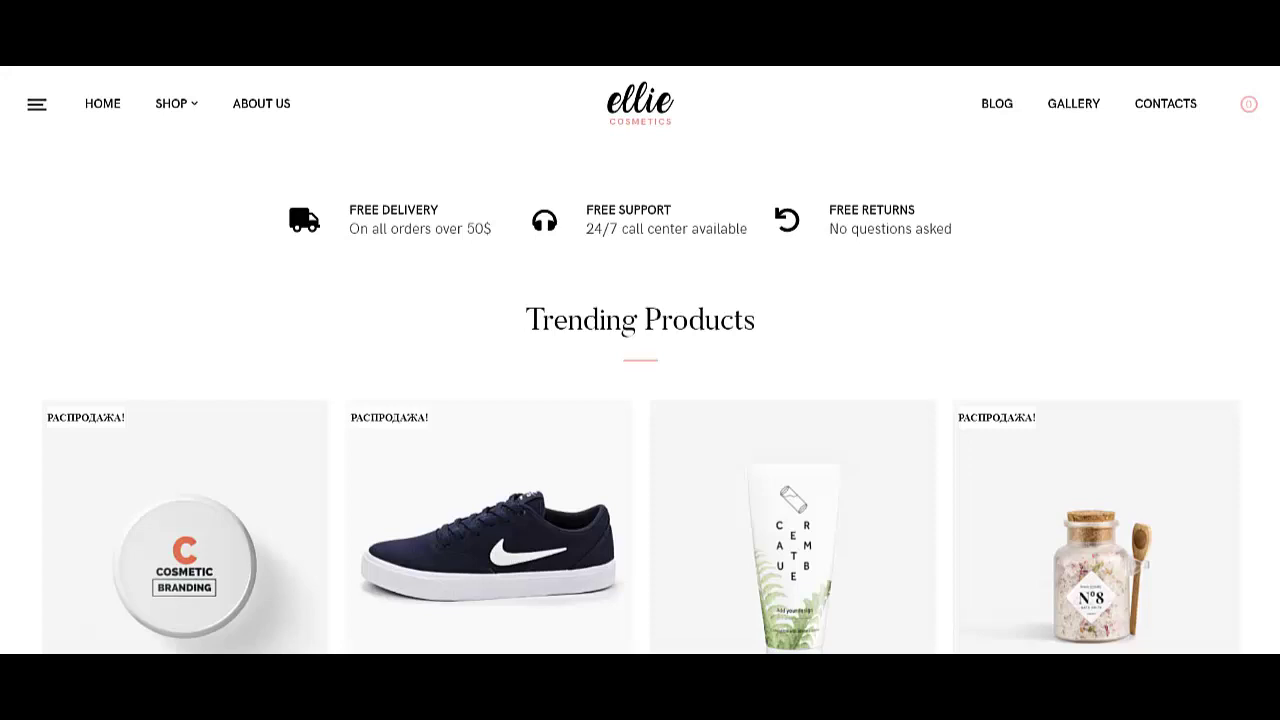
- Check the shopping cart panel, close it, and review the home page again
mouse_move(171, 103)
left_click(1249, 104)
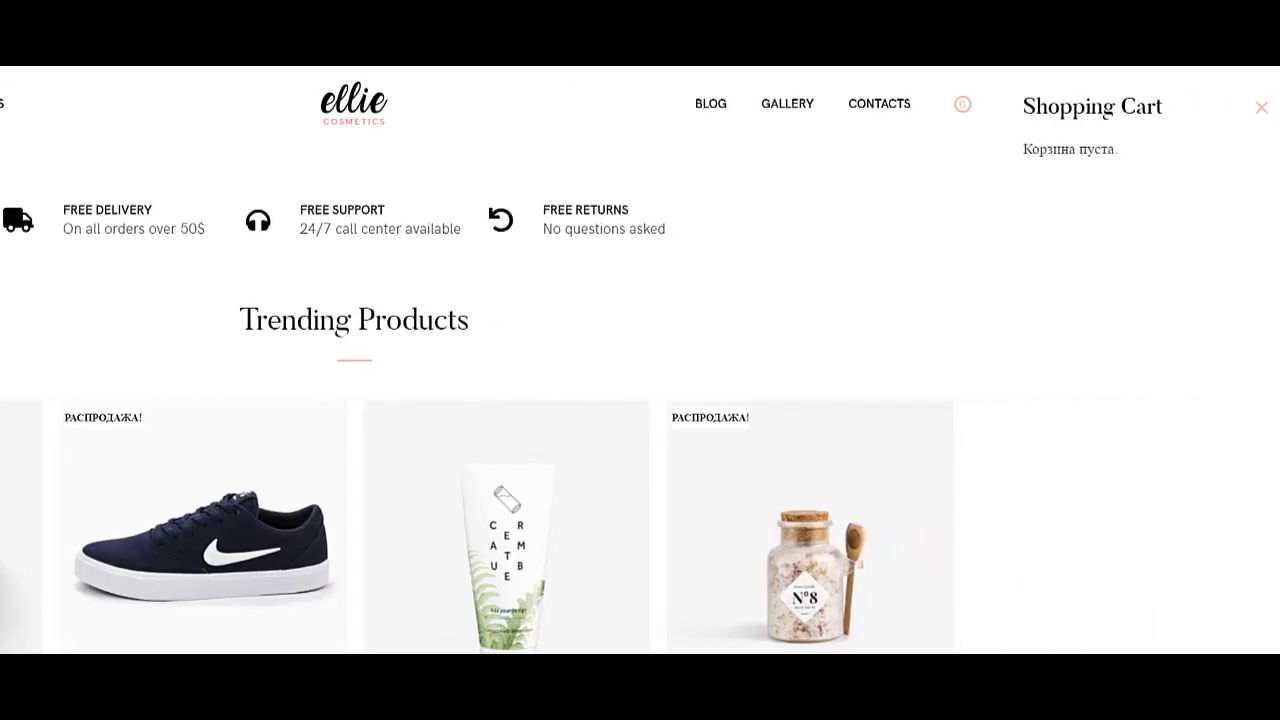
key("Escape")
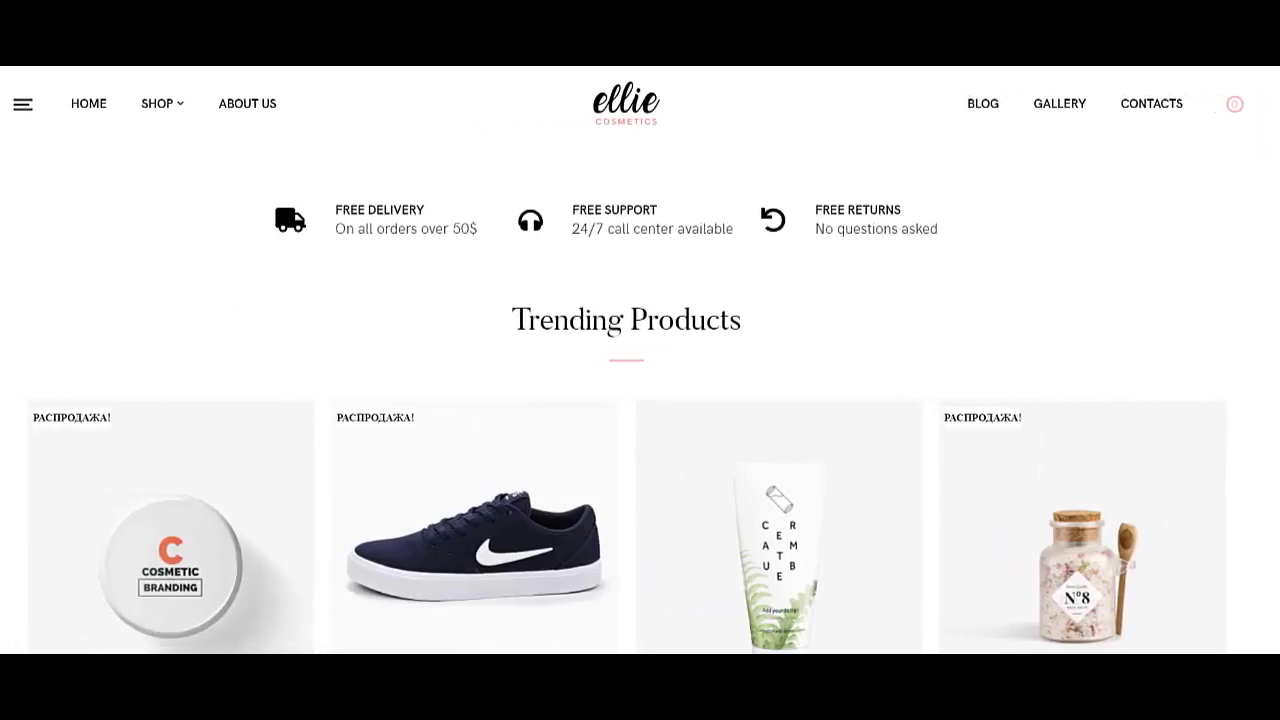
scroll(640, 380, "up", 5)
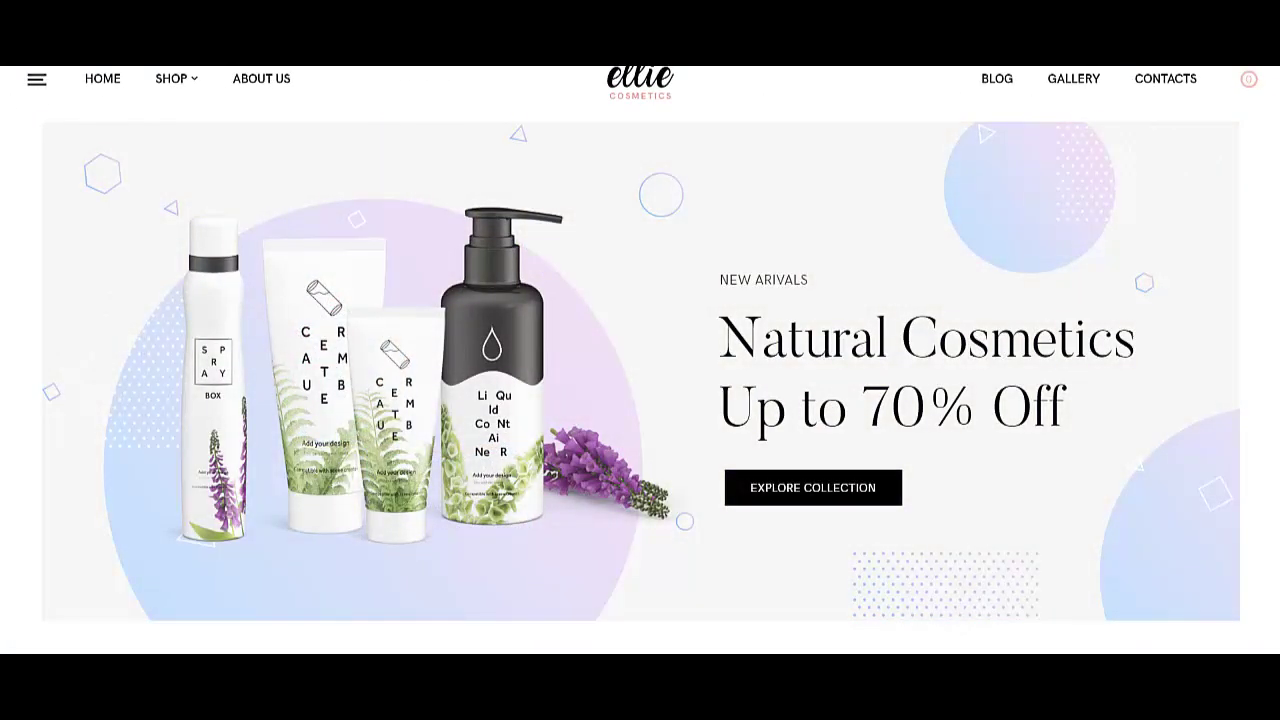
scroll(640, 380, "down", 5)
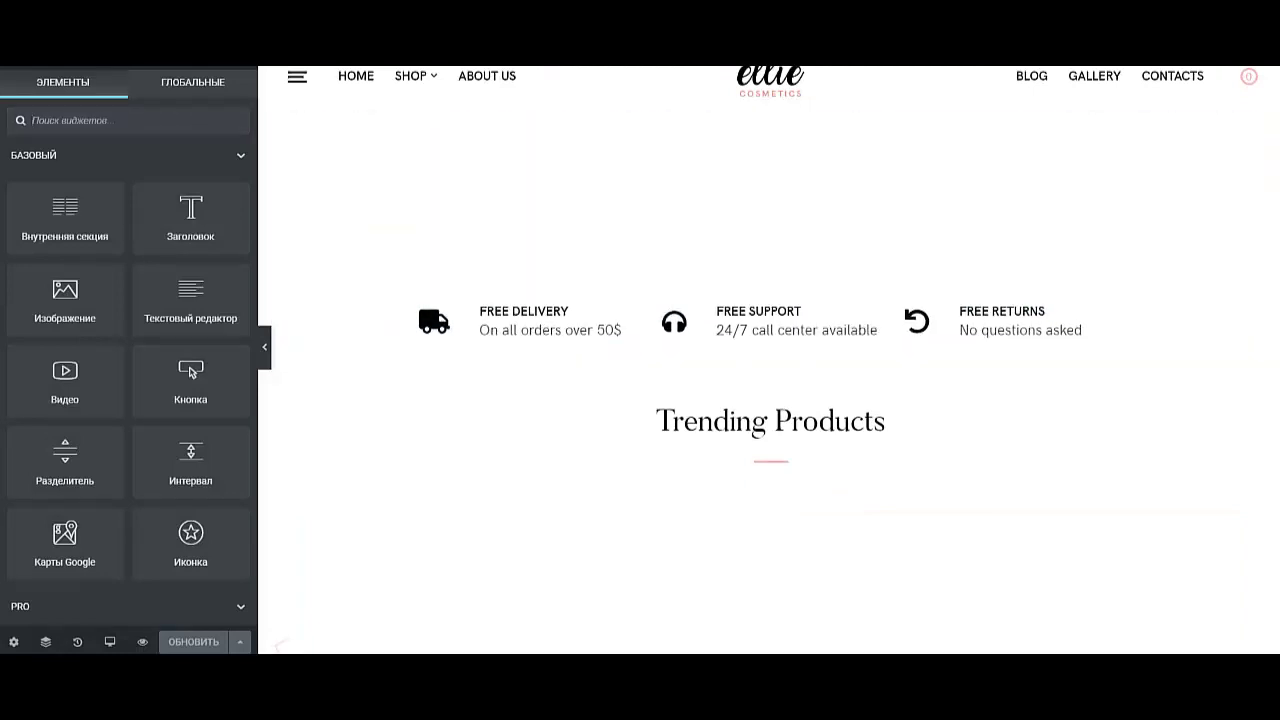
- Inspect the shortcode inside the empty top section of the Elementor page
left_click(770, 106)
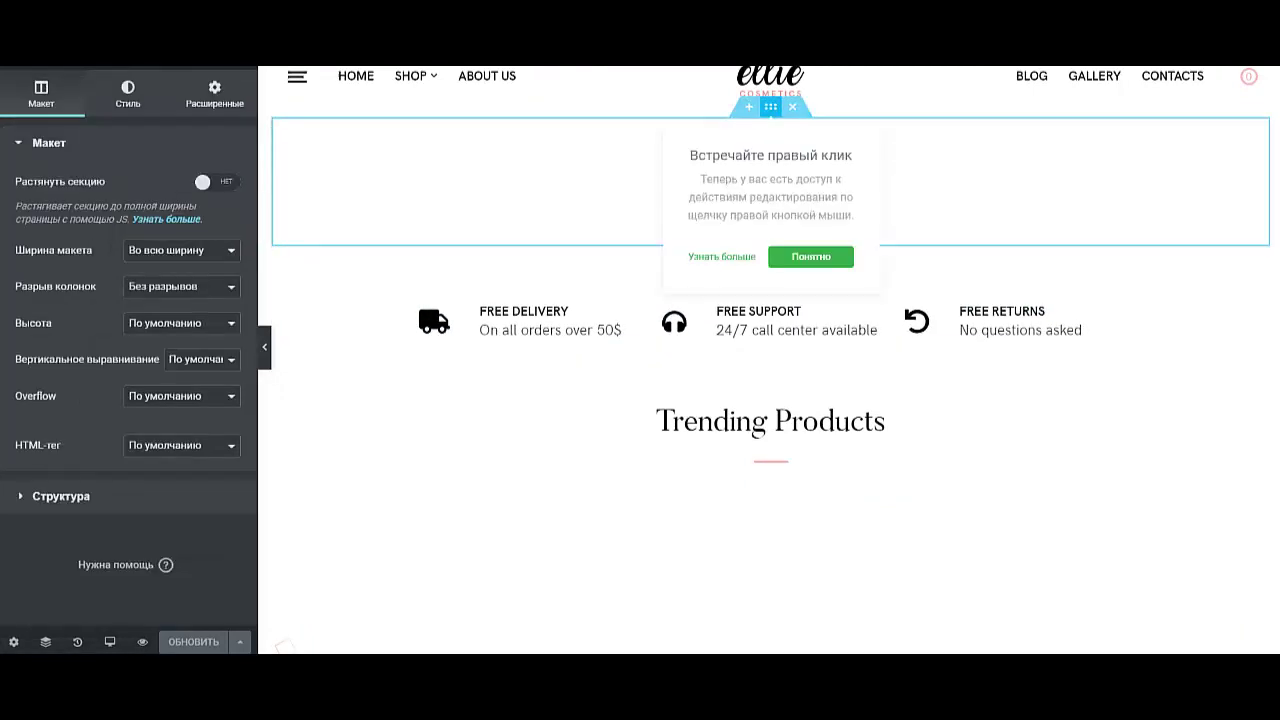
left_click(1260, 127)
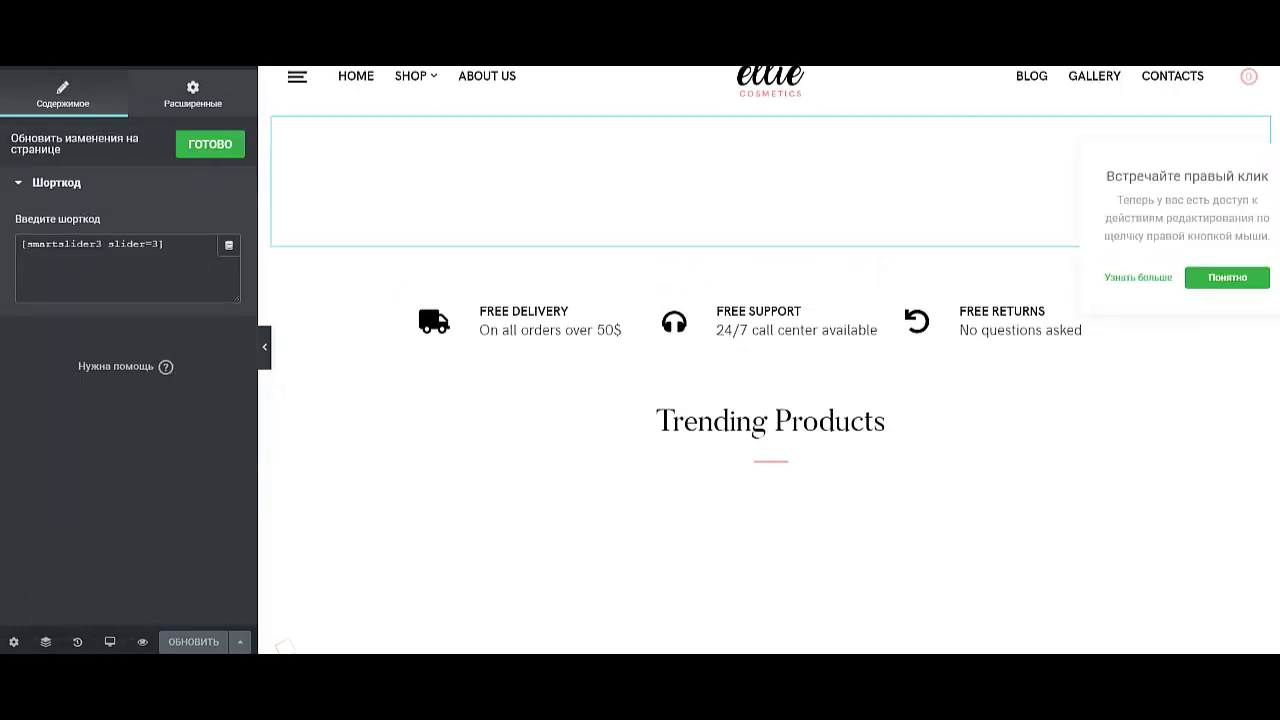
left_click_drag(84, 244, 163, 244)
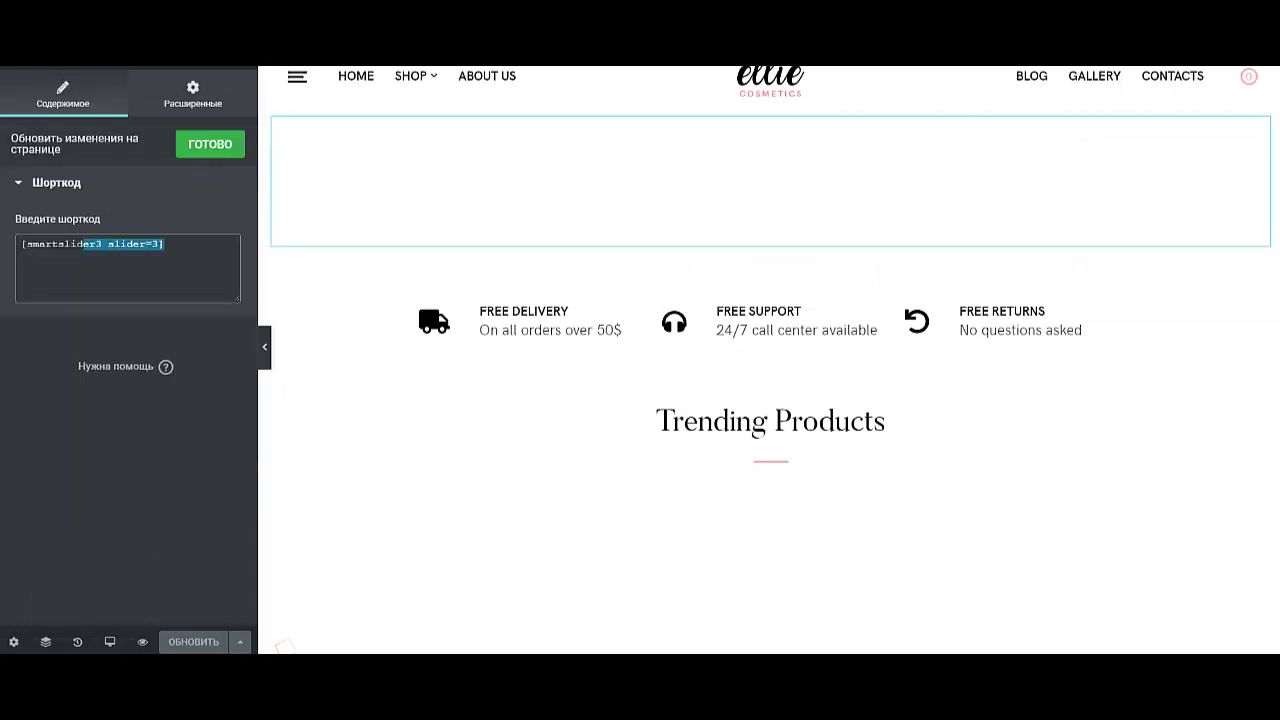
left_click(164, 244)
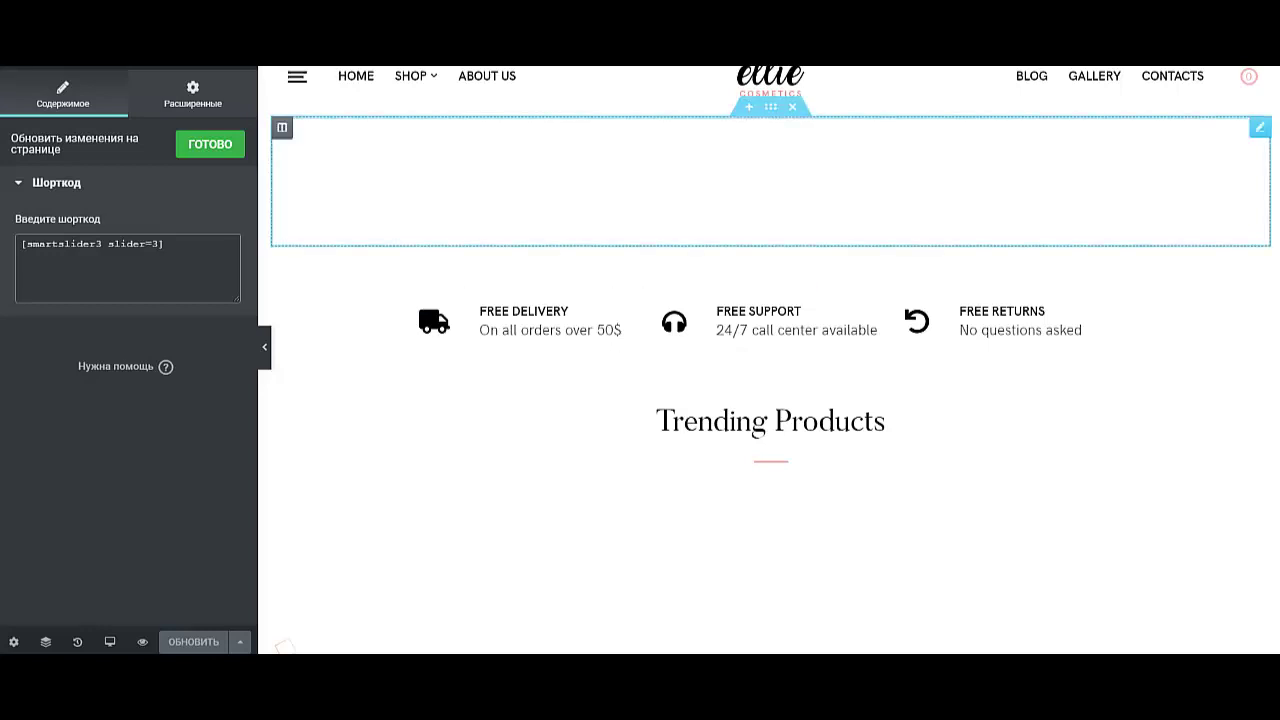
- Exit Elementor to the dashboard through the editor's main menu
scroll(770, 320, "down", 3)
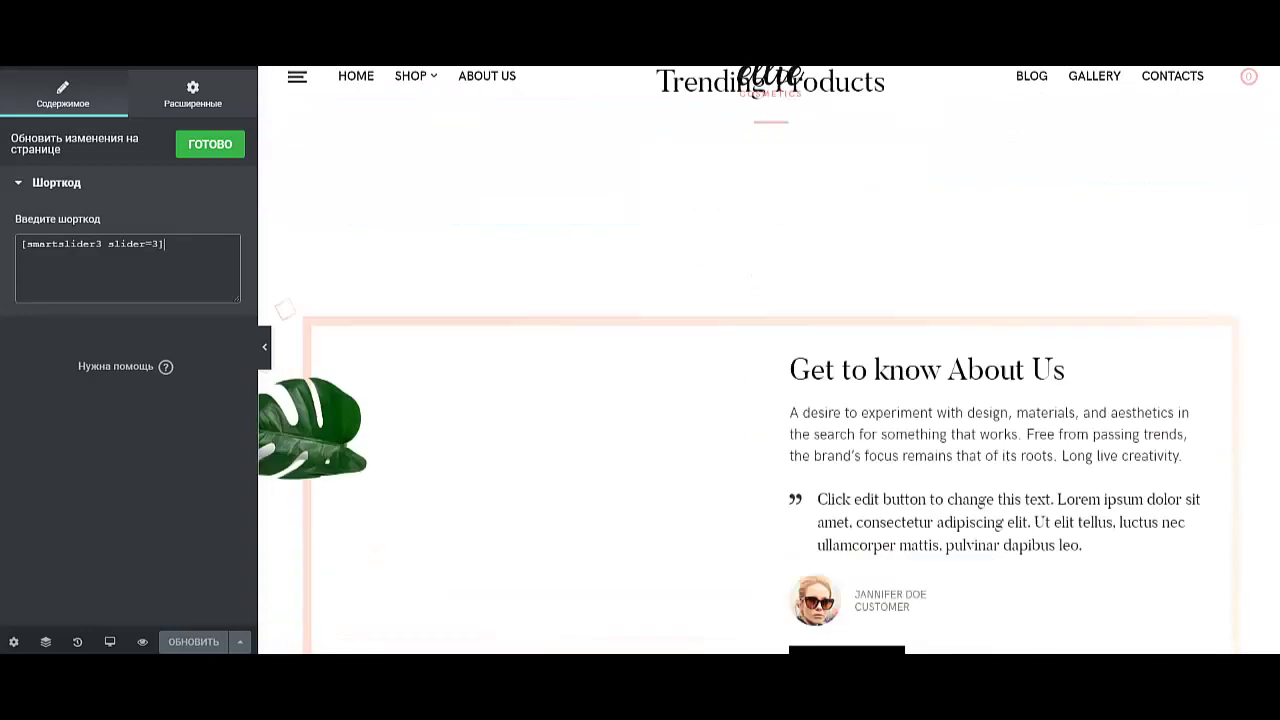
scroll(800, 300, "up", 1)
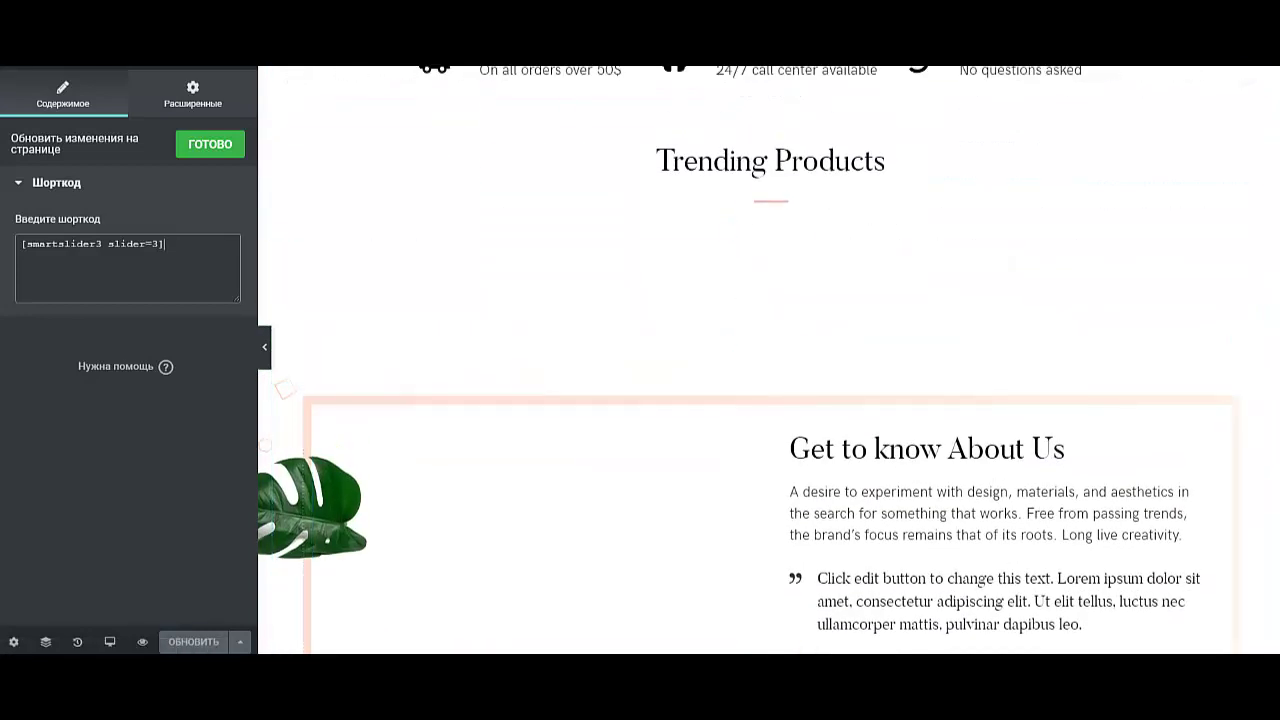
left_click(22, 60)
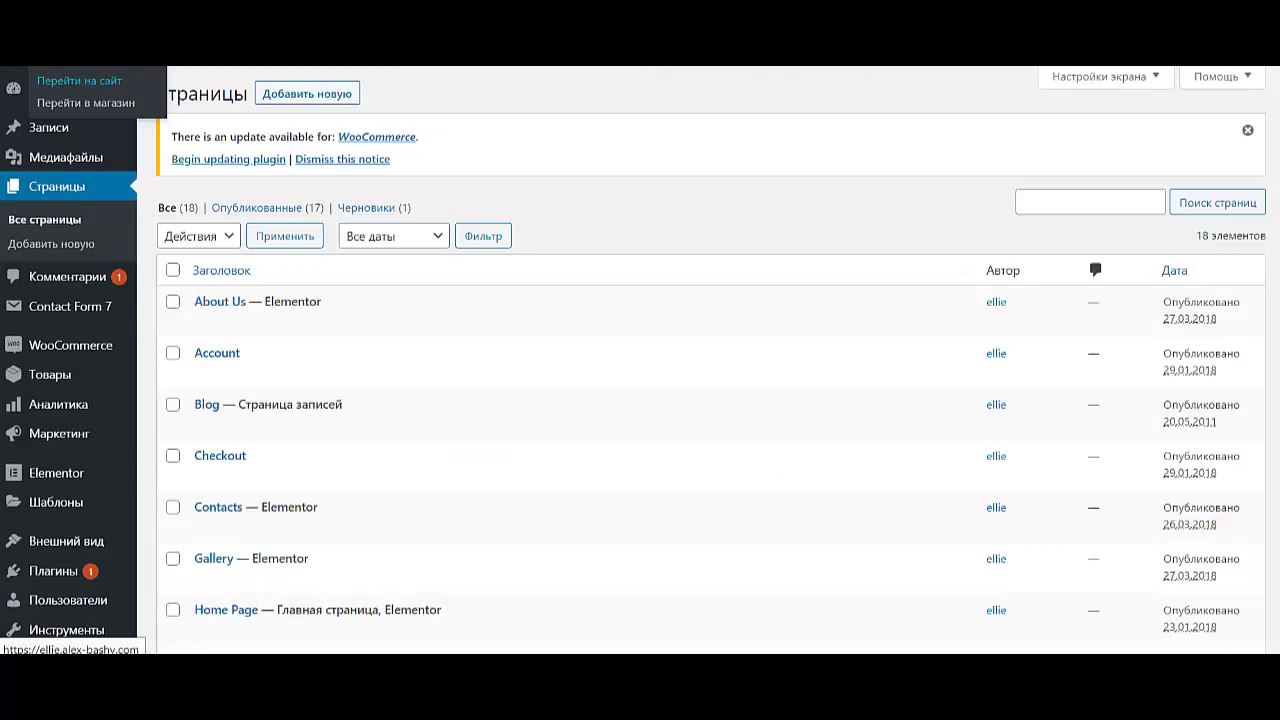
left_click(86, 80)
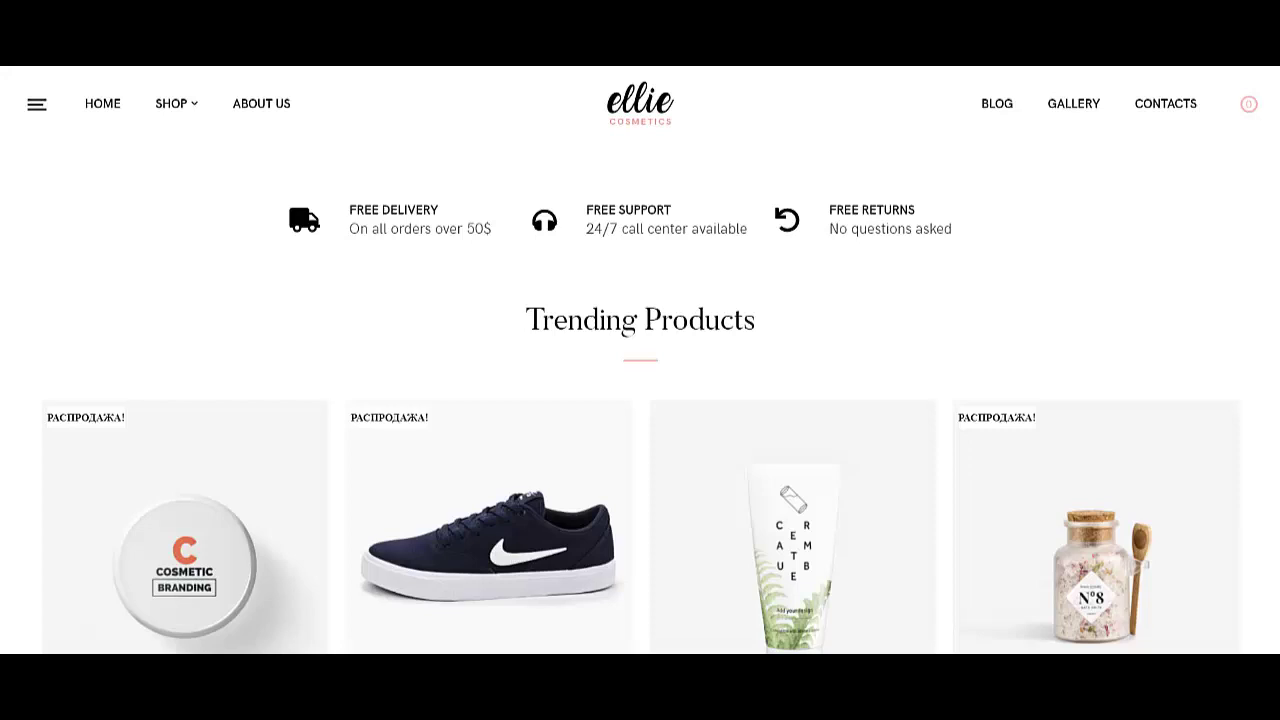
- Browse down through the home page's front-end Trending Products grid
left_click_drag(403, 228, 674, 210)
scroll(640, 400, "down", 2)
scroll(640, 360, "down", 1)
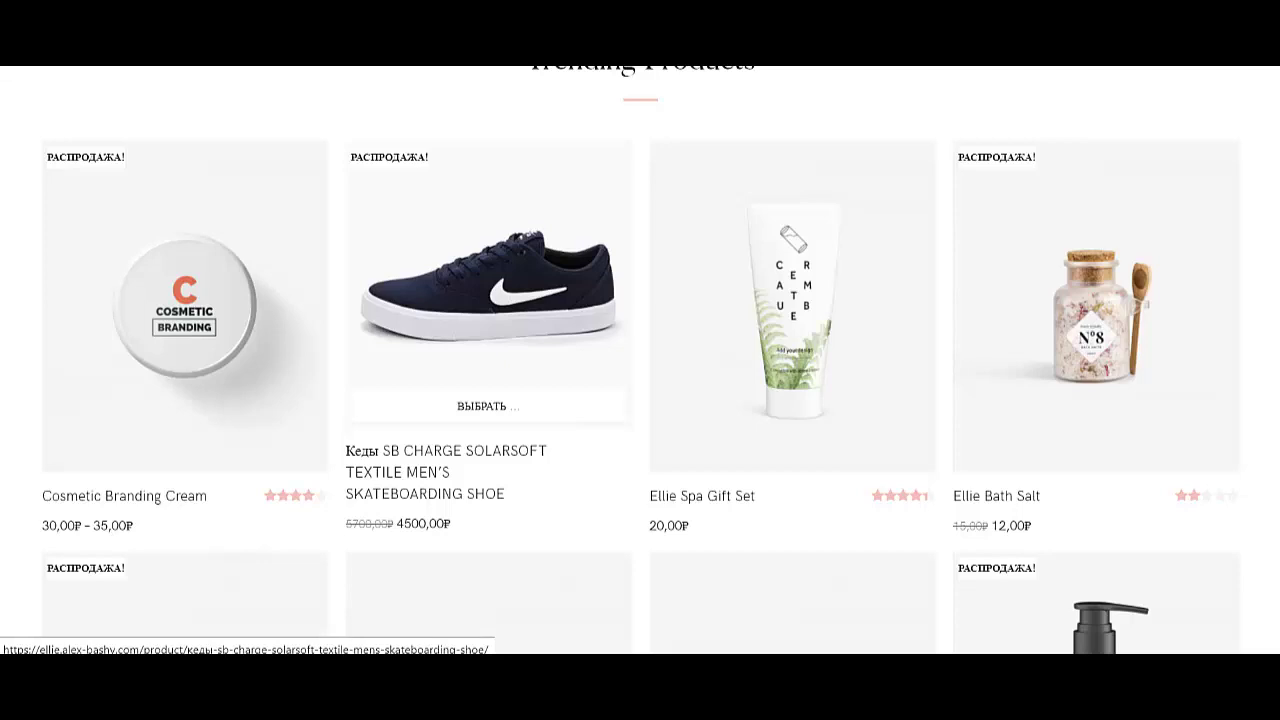
scroll(1096, 450, "down", 3)
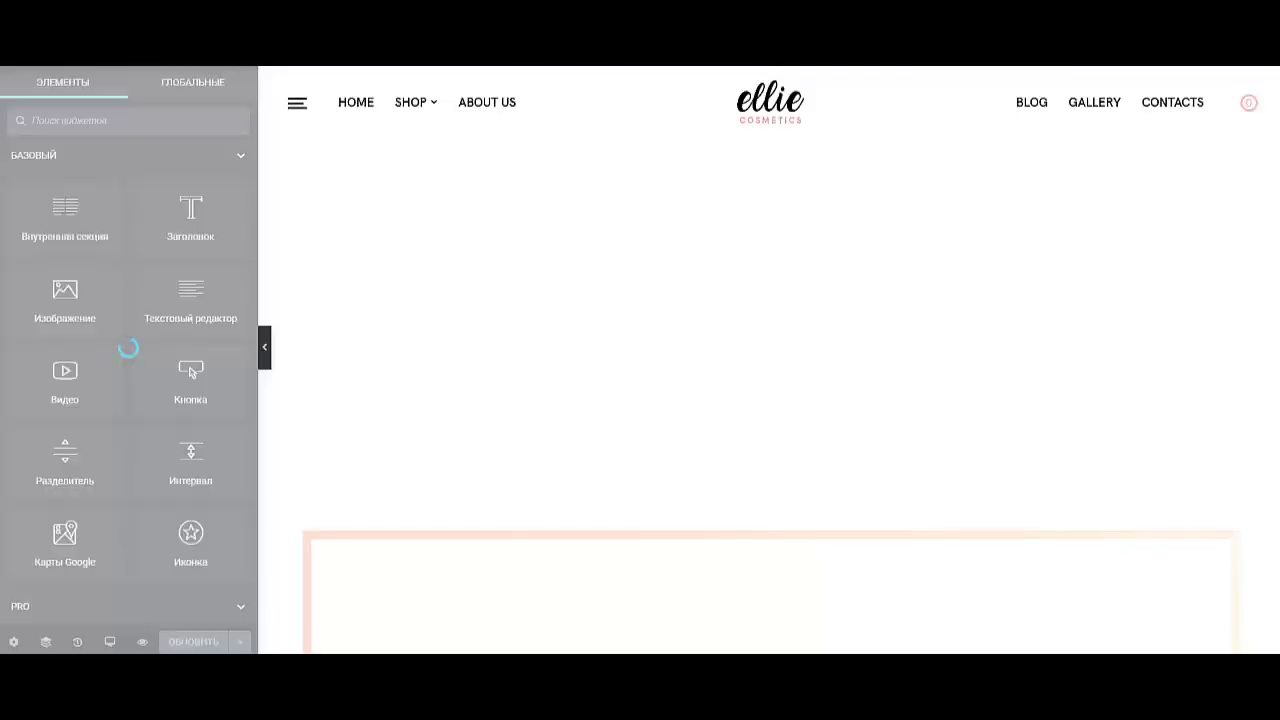
- Review the Trending Products shortcode's columns, popularity sorting and quick-sale class parameters
scroll(770, 400, "down", 4)
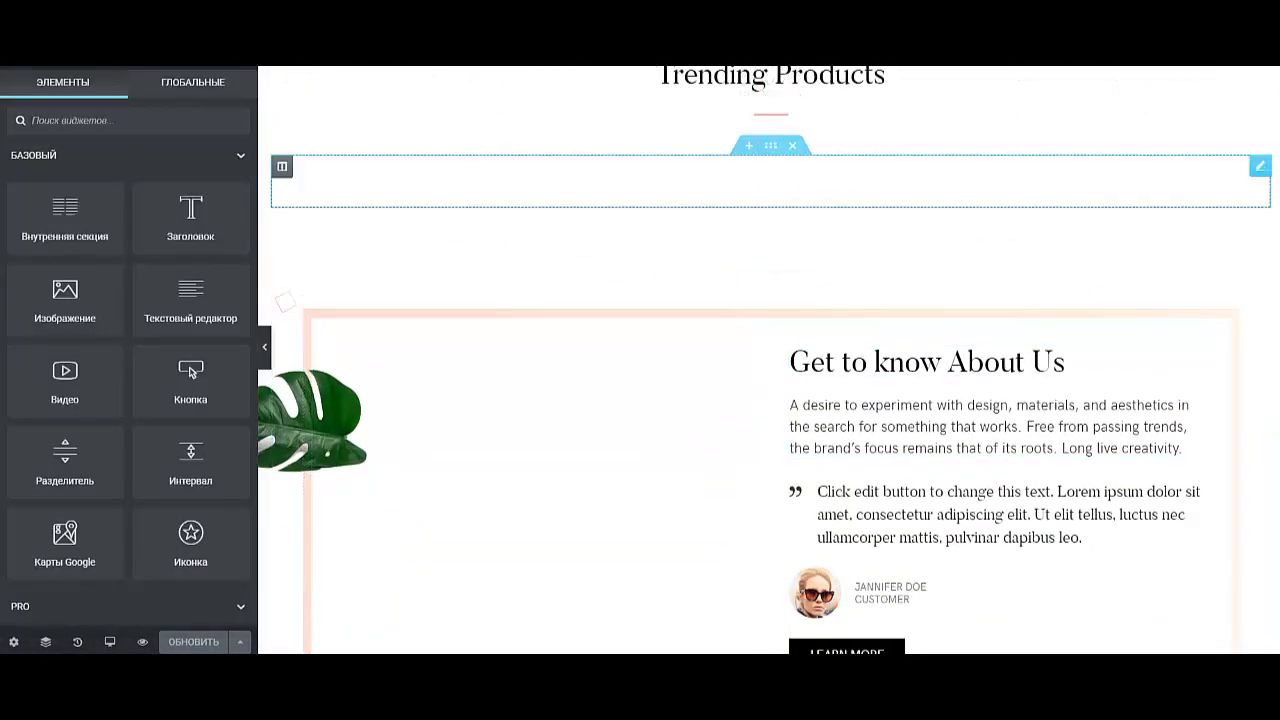
scroll(770, 400, "up", 2)
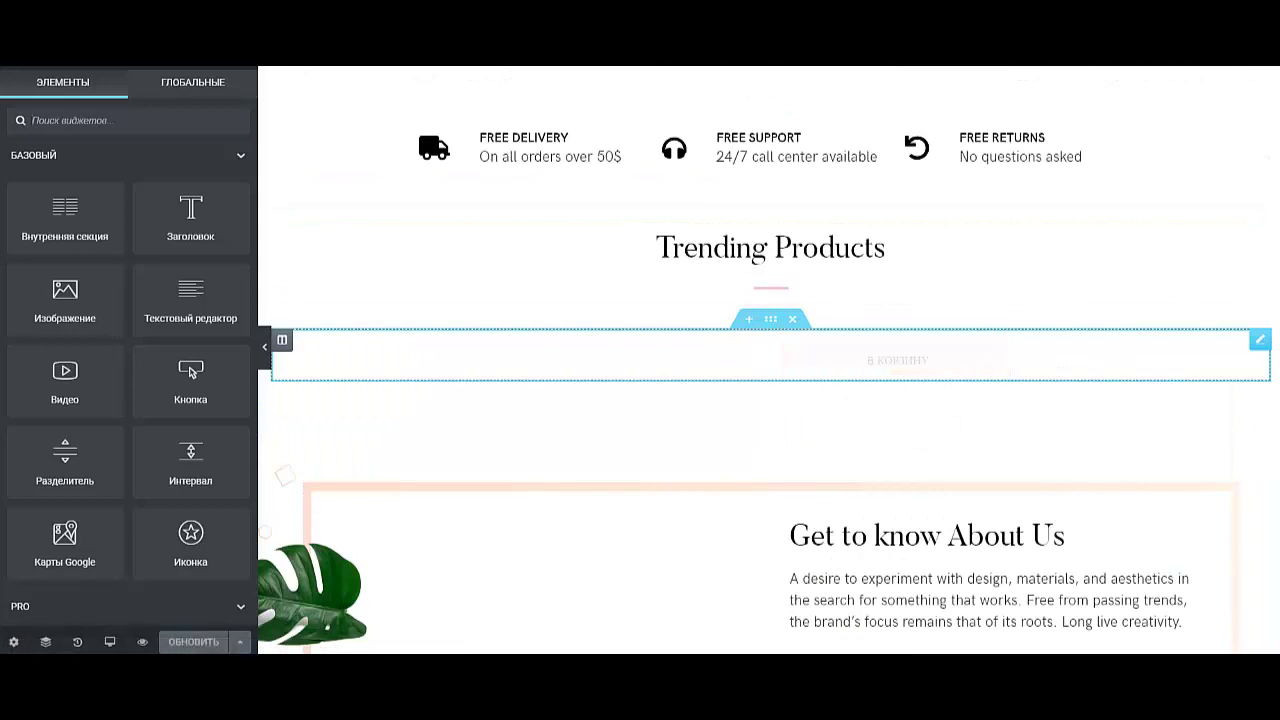
left_click(380, 355)
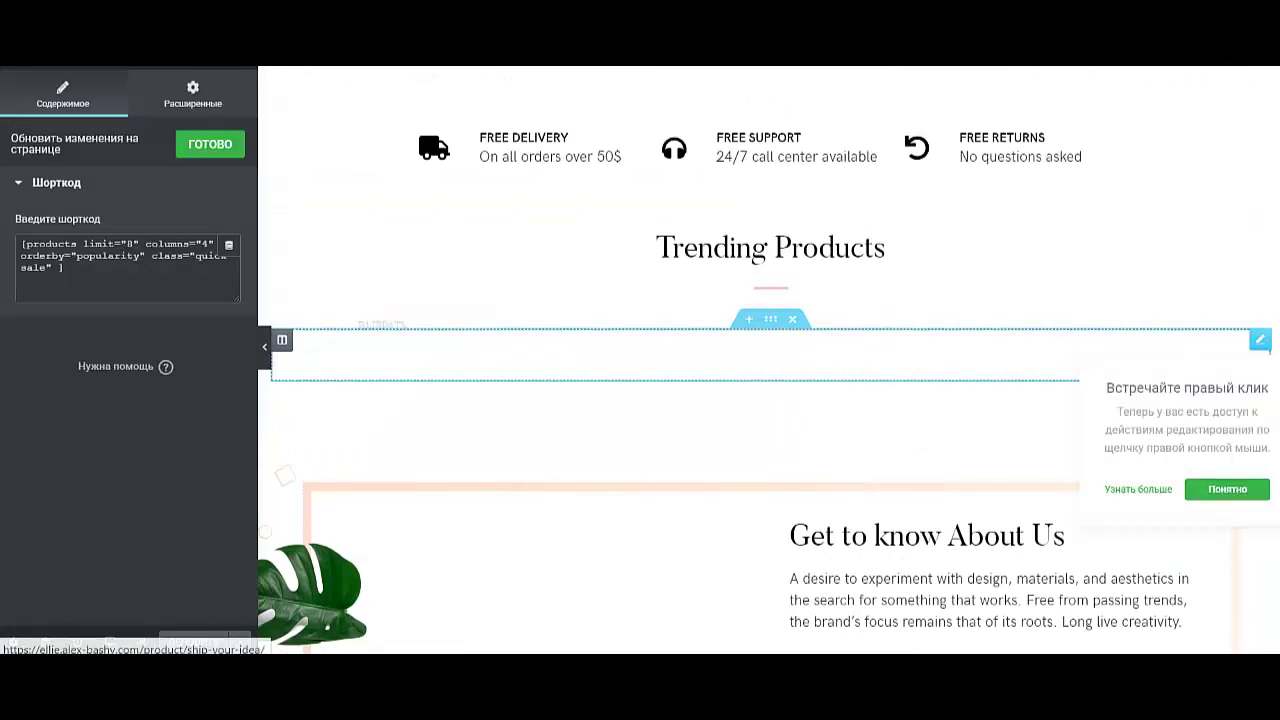
left_click_drag(64, 268, 22, 243)
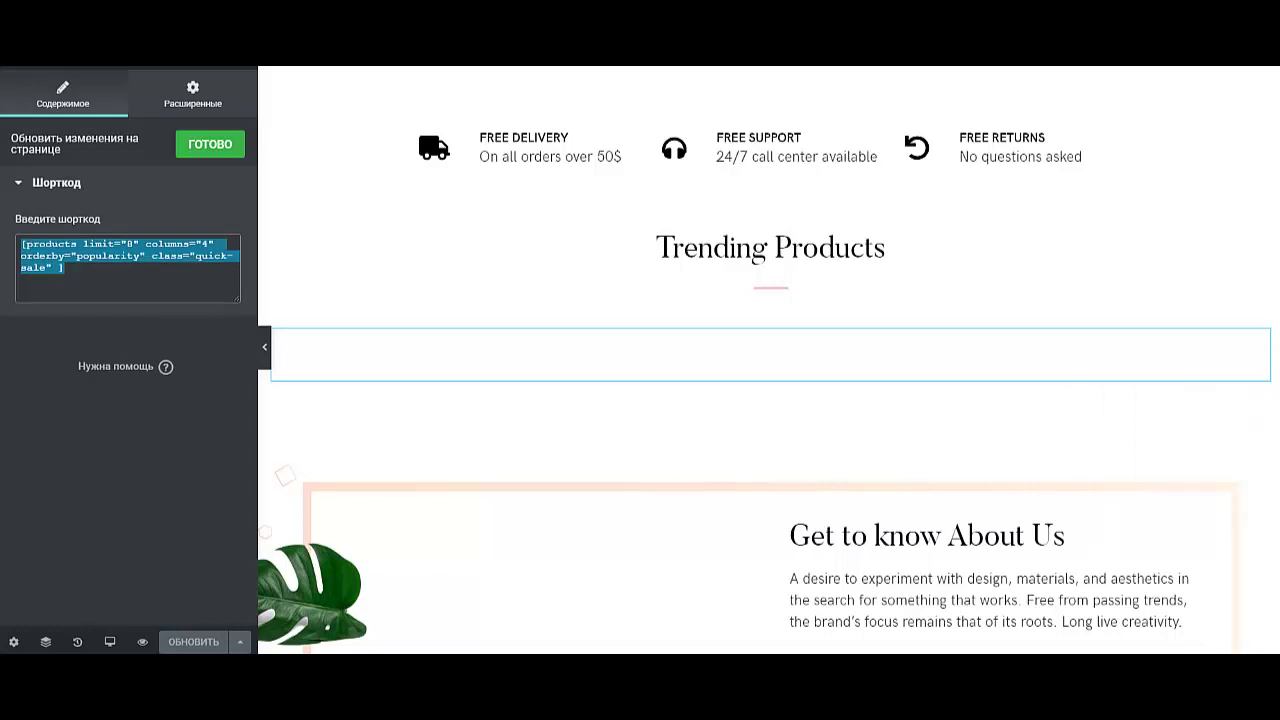
left_click(63, 268)
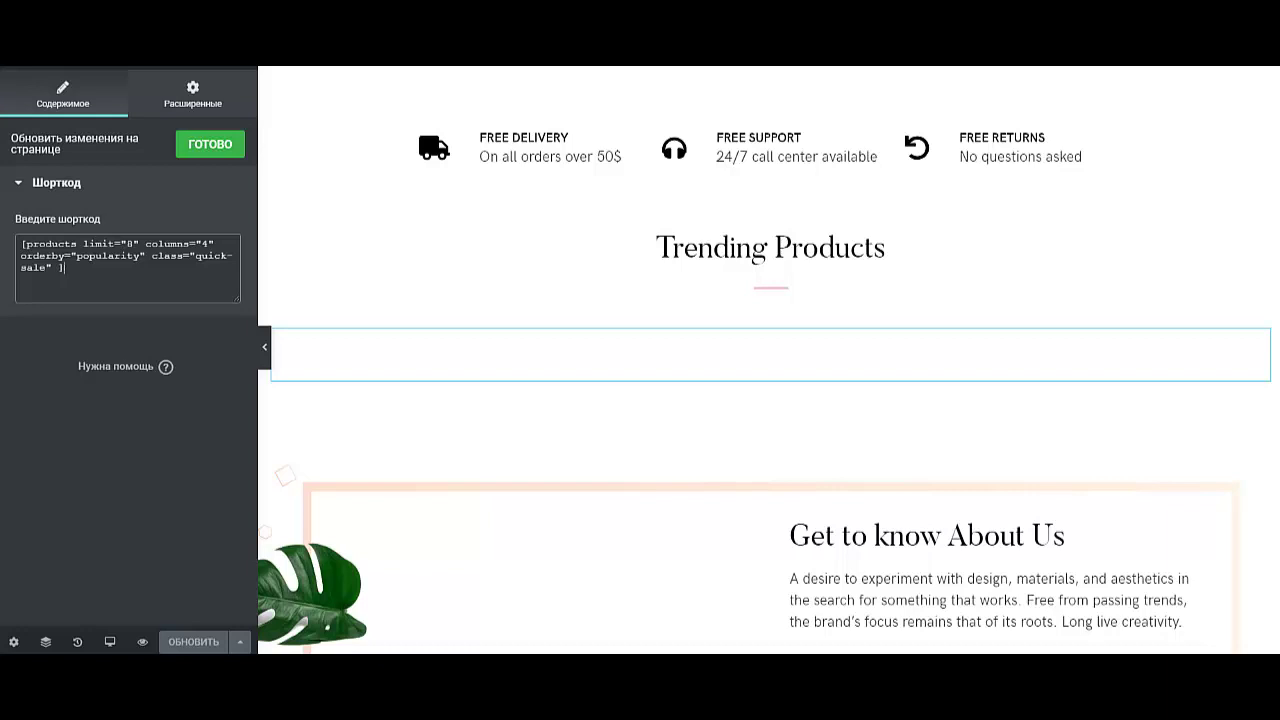
left_click_drag(82, 244, 207, 256)
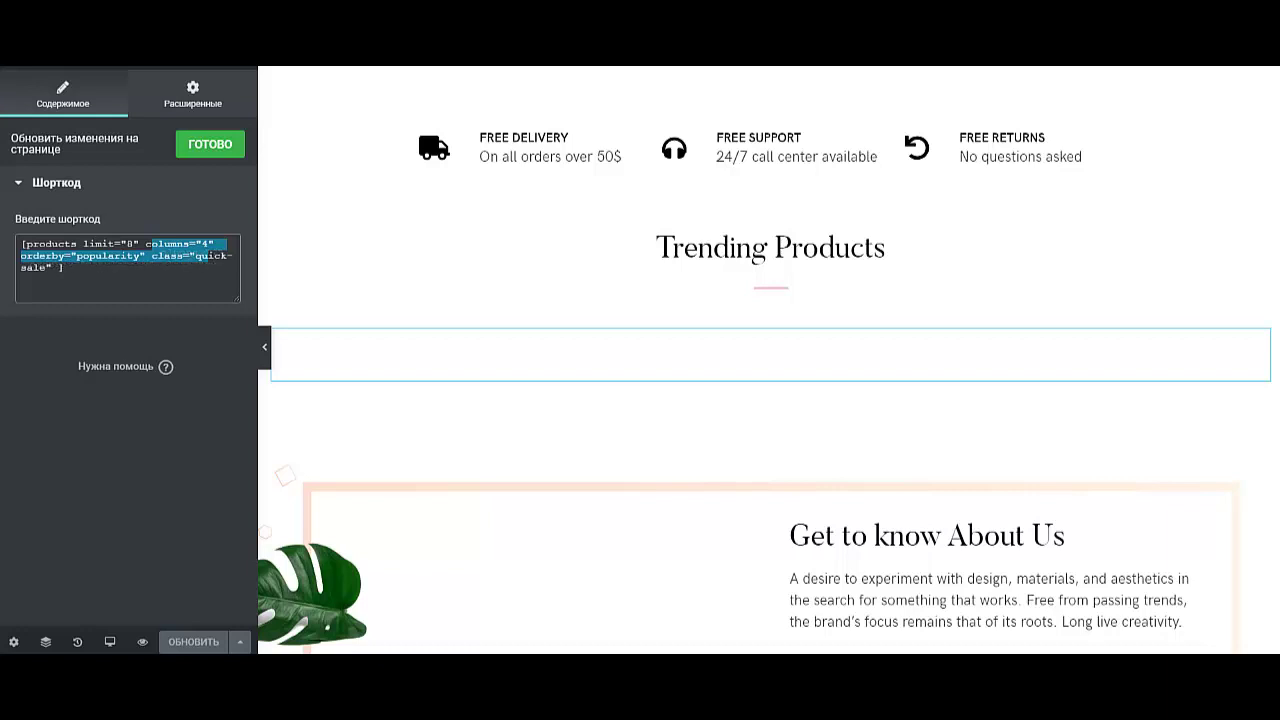
left_click(64, 267)
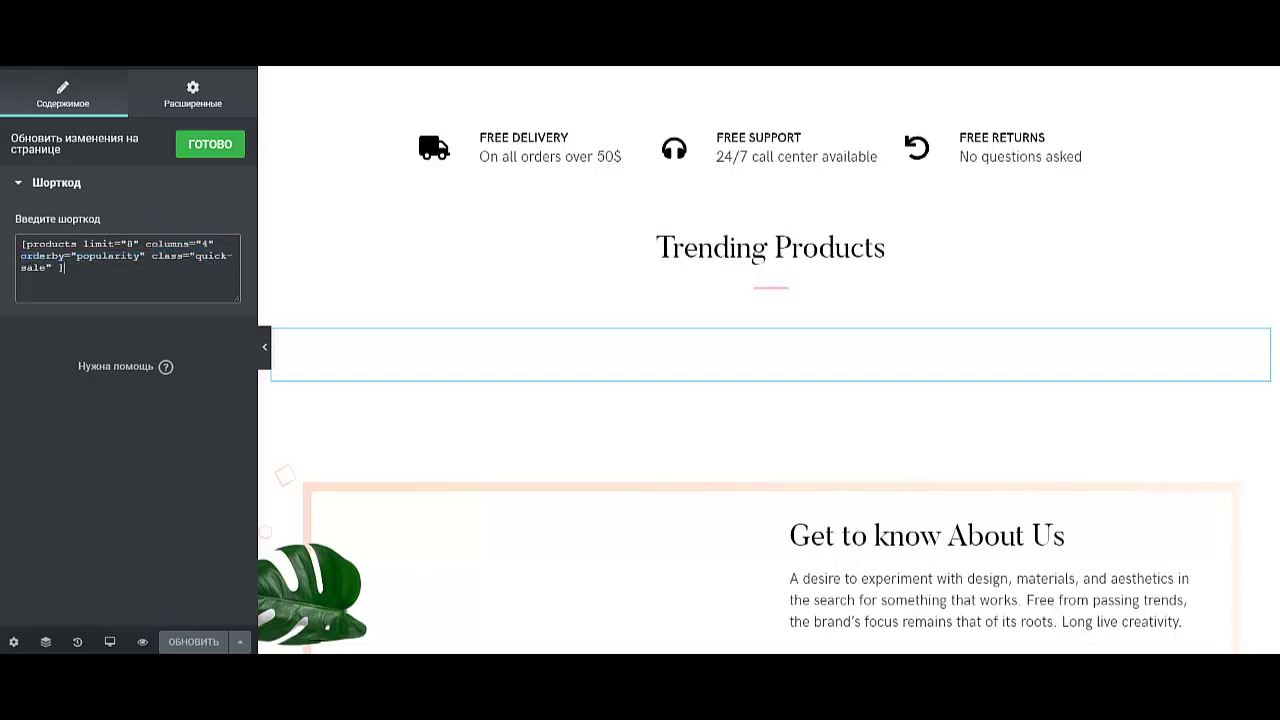
left_click_drag(21, 256, 52, 268)
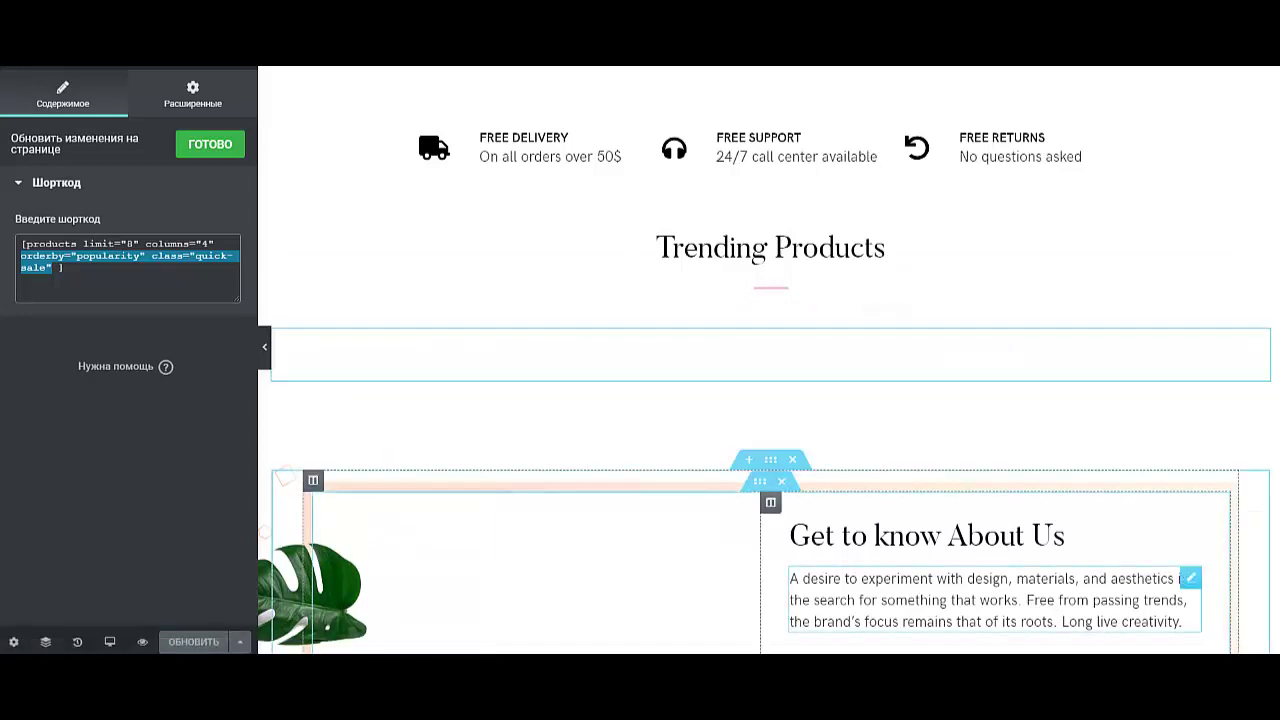
- Bring up Elementor's main menu to leave the editor
scroll(900, 450, "down", 3)
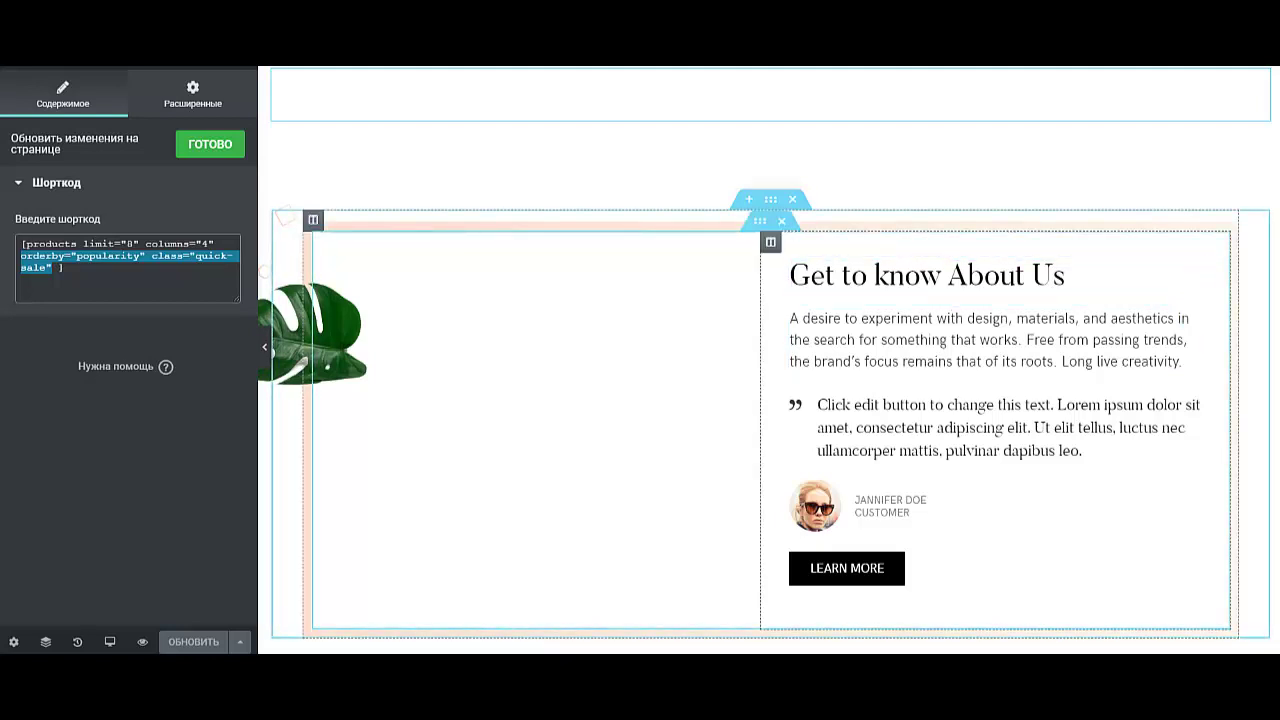
scroll(848, 70, "down", 7)
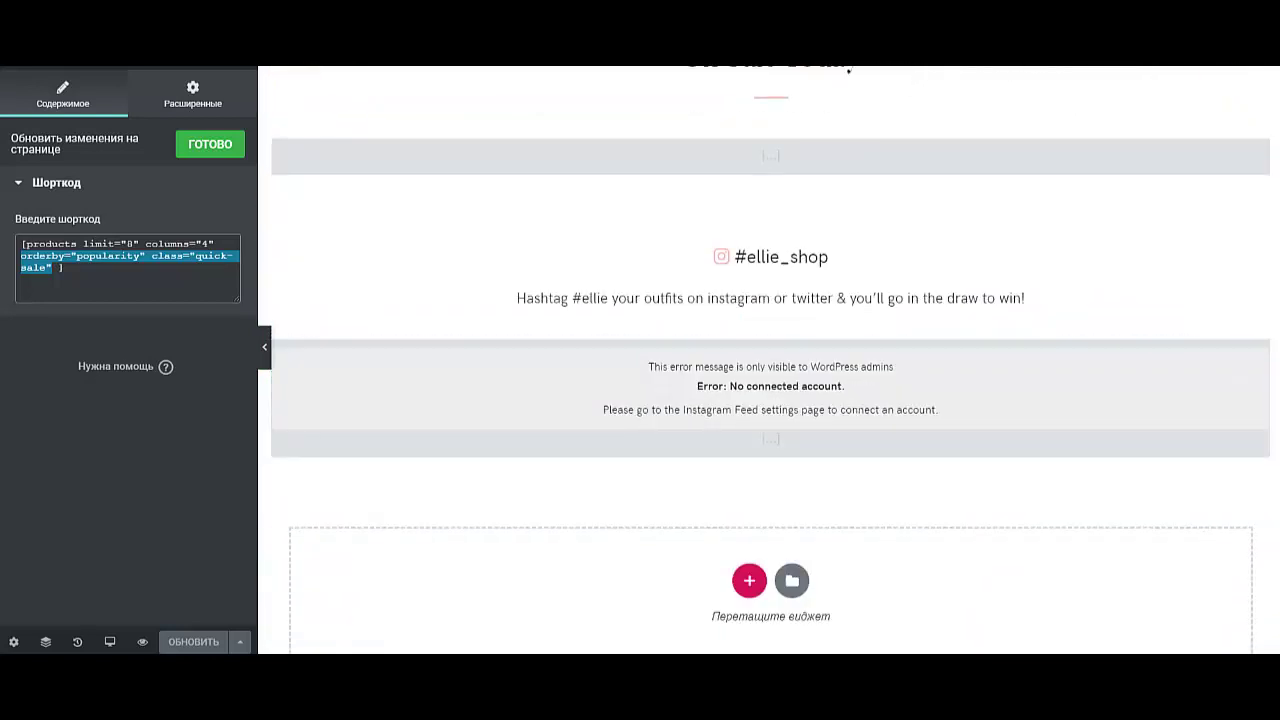
left_click(20, 68)
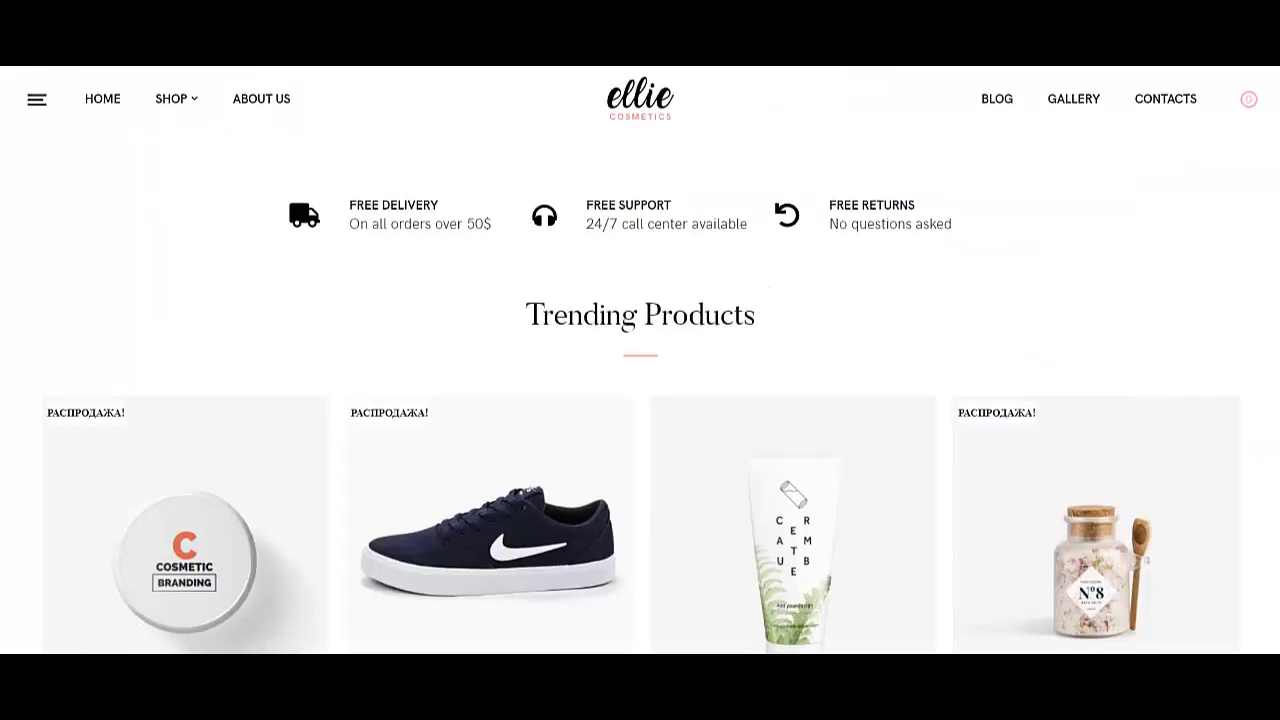
scroll(640, 360, "down", 5)
scroll(640, 360, "down", 10)
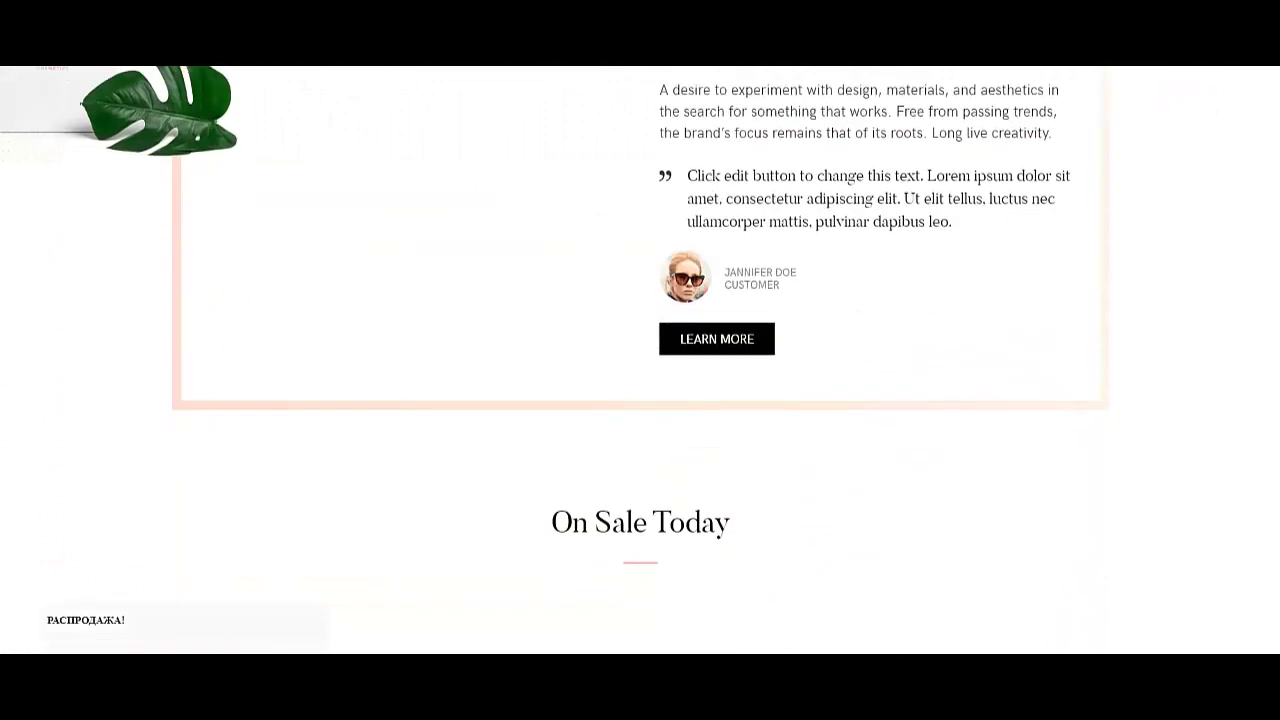
scroll(640, 360, "down", 3)
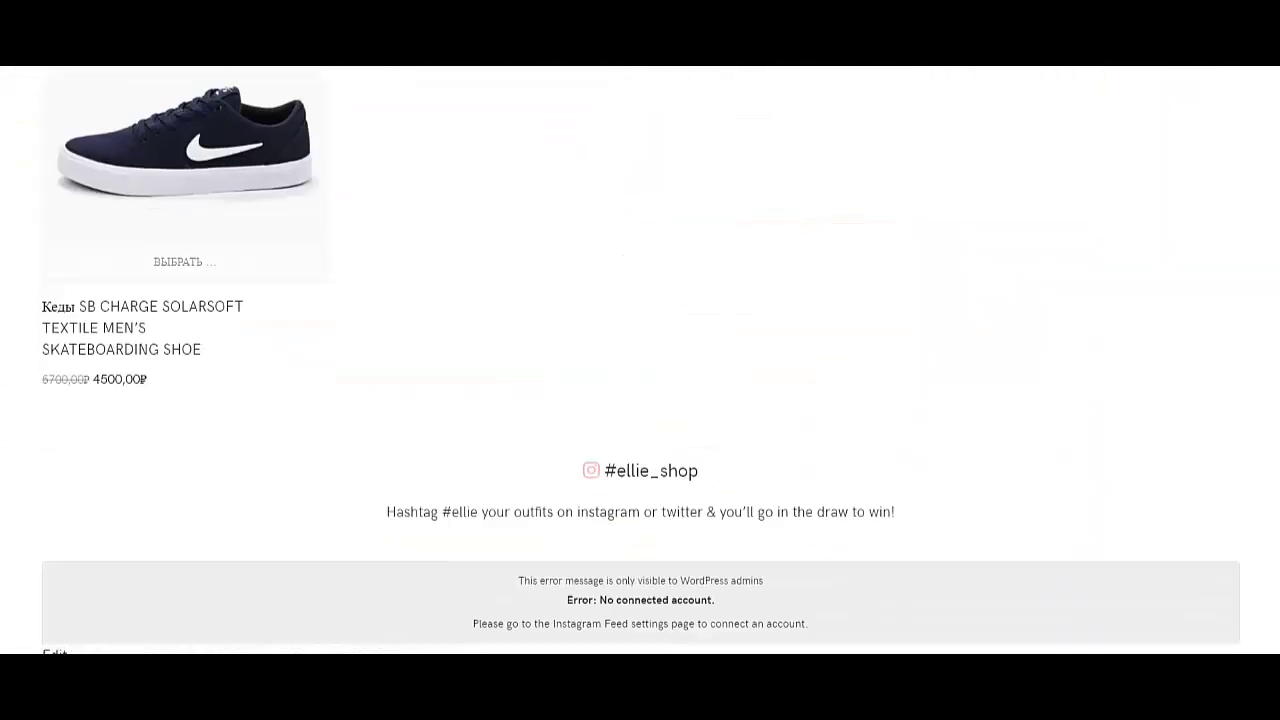
scroll(180, 400, "up", 3)
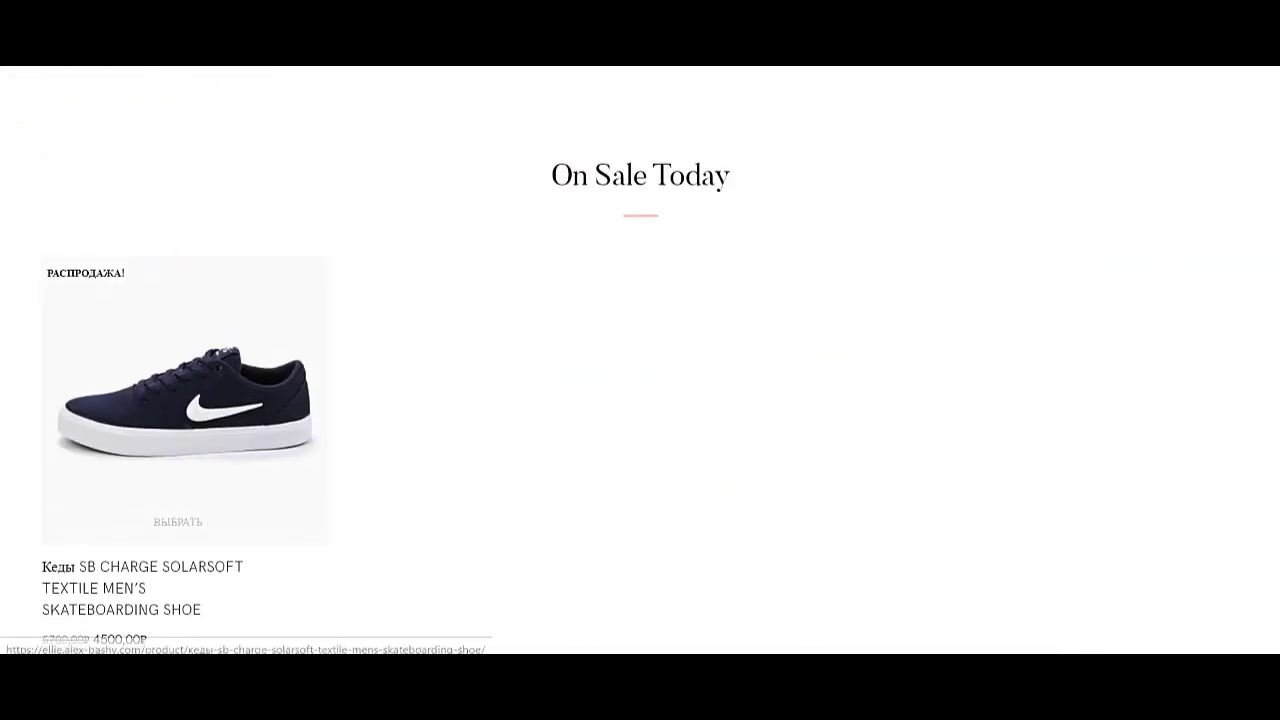
scroll(180, 400, "down", 3)
scroll(488, 360, "up", 15)
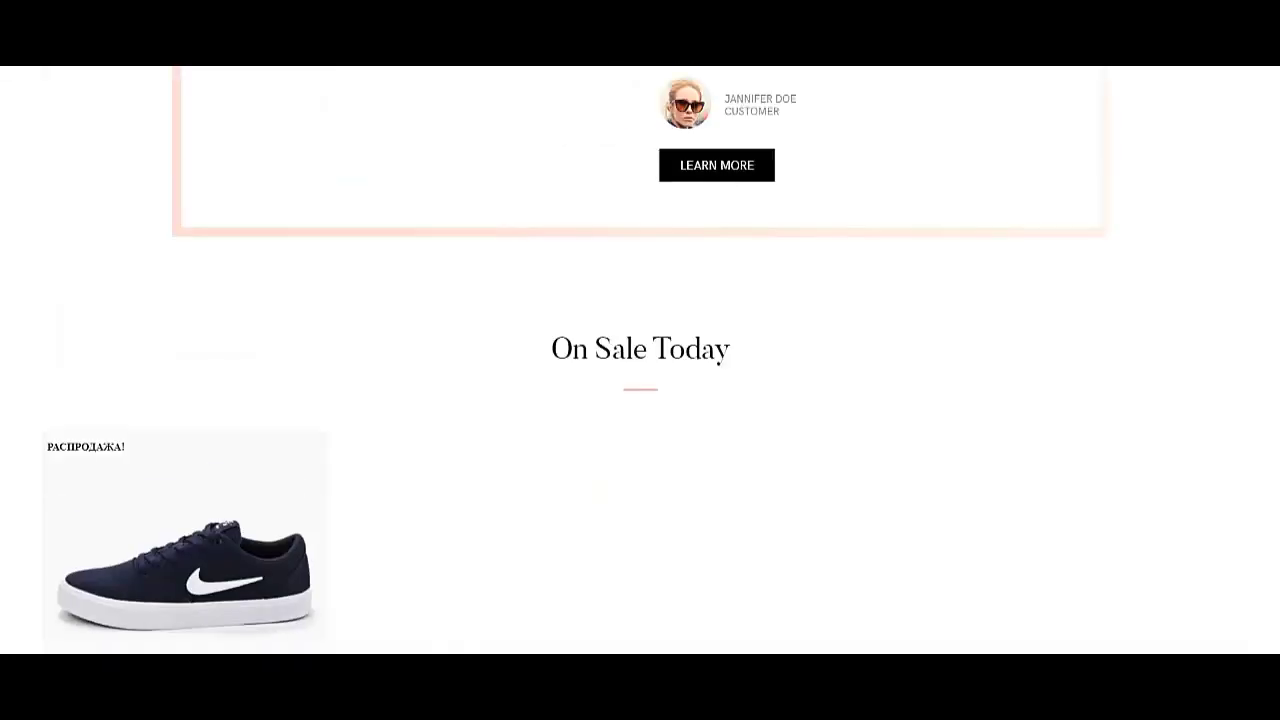
scroll(488, 360, "down", 12)
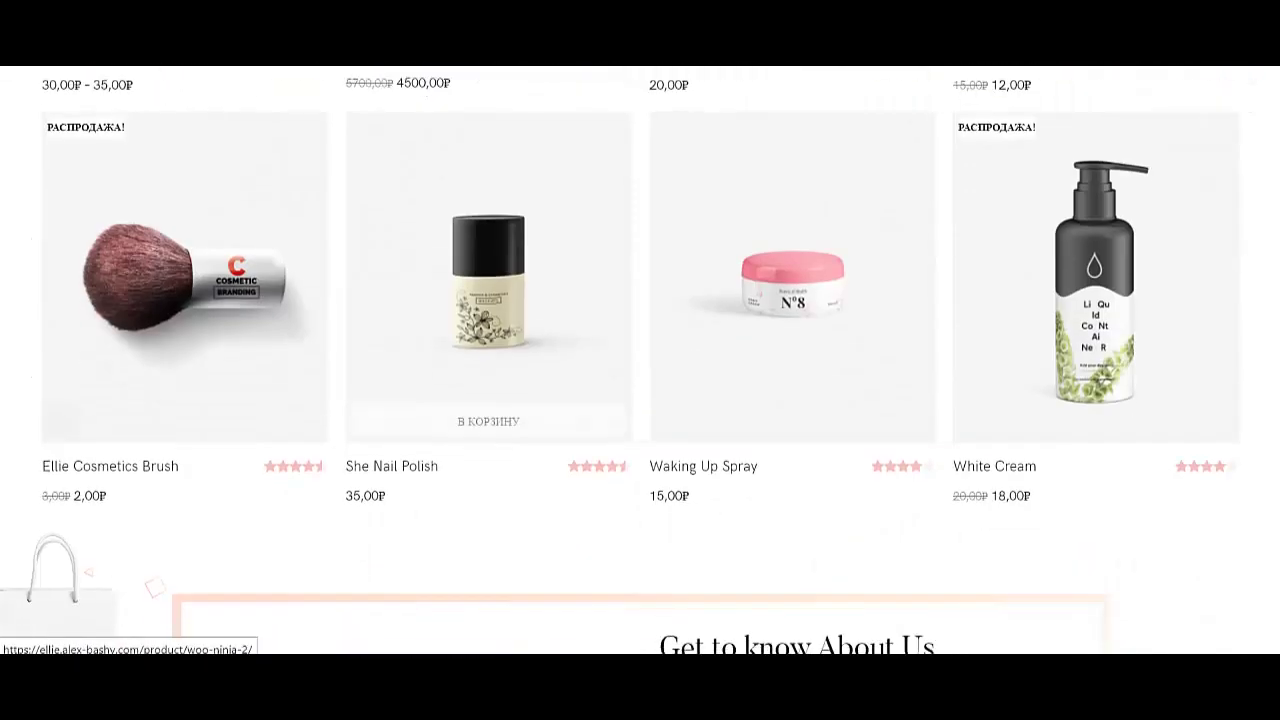
scroll(640, 360, "down", 3)
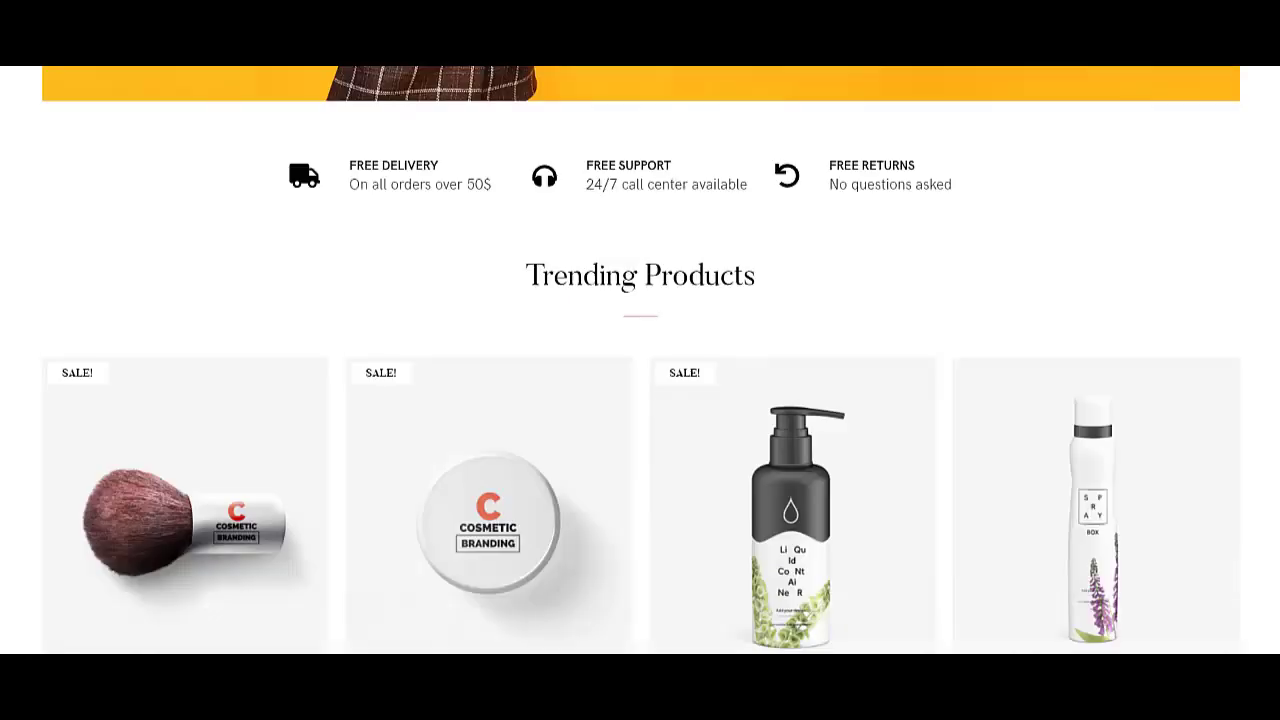
scroll(640, 360, "down", 15)
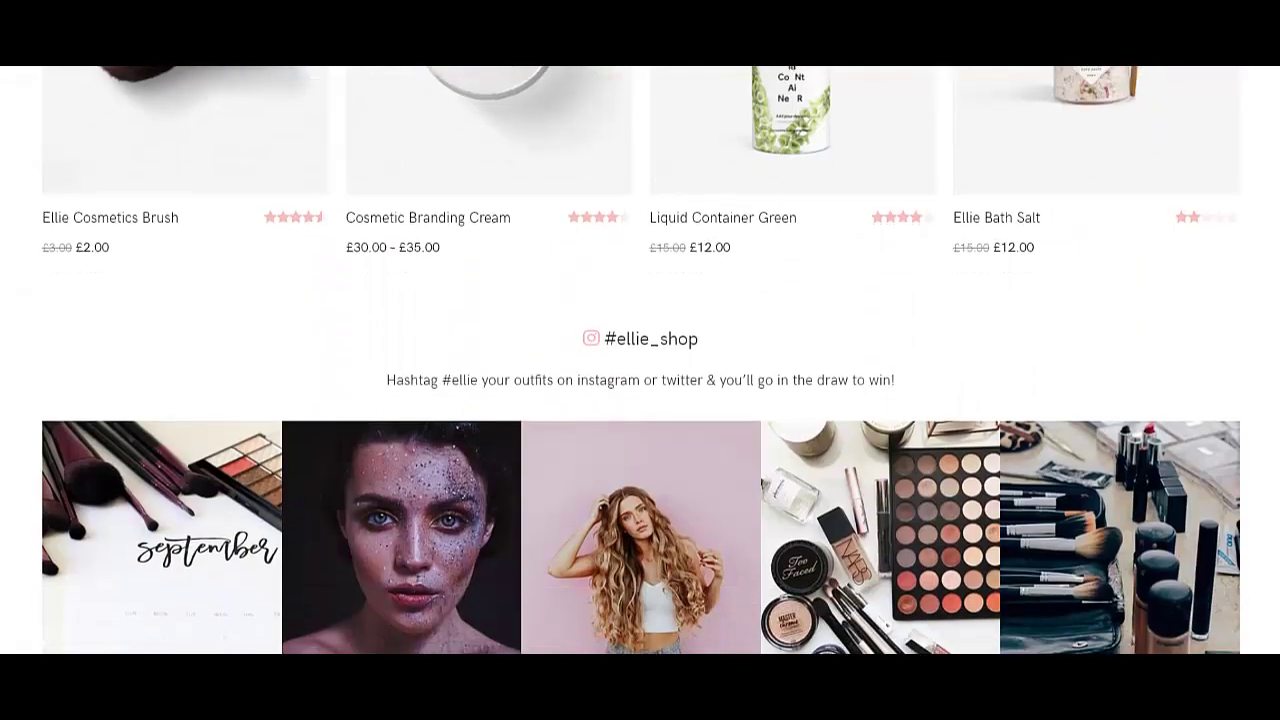
scroll(640, 360, "down", 4)
scroll(640, 360, "up", 2)
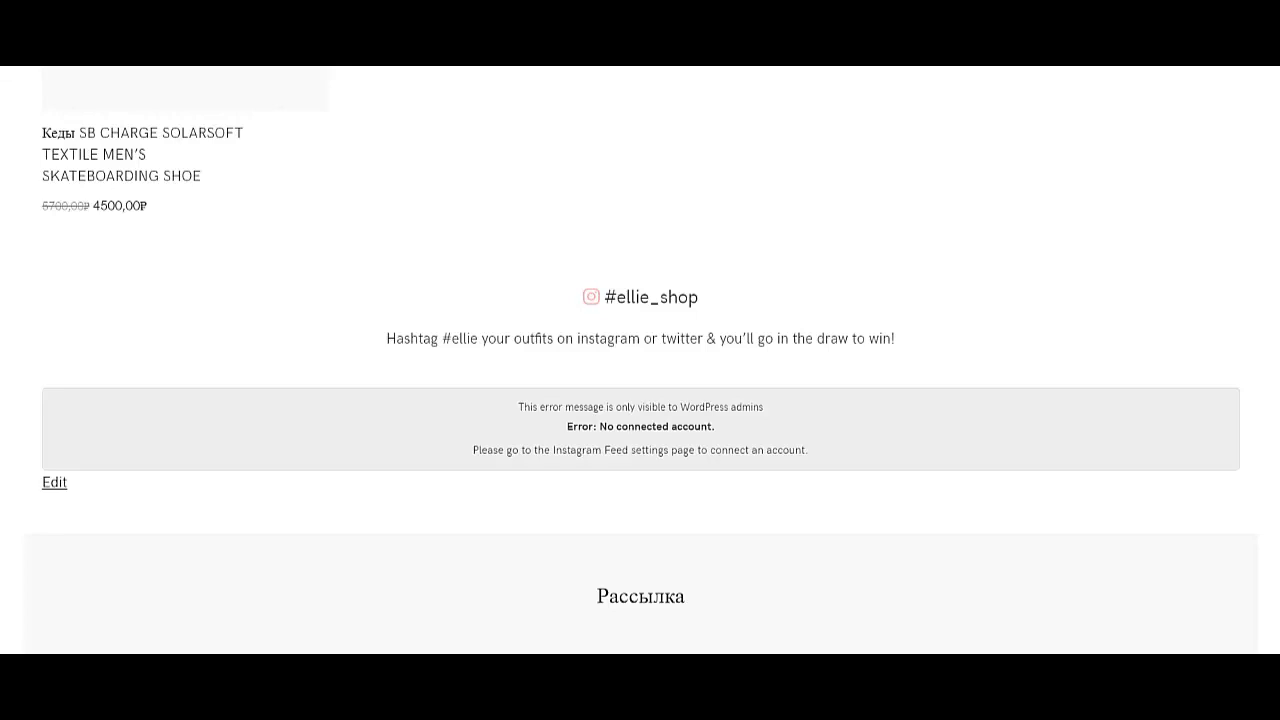
scroll(640, 360, "down", 1)
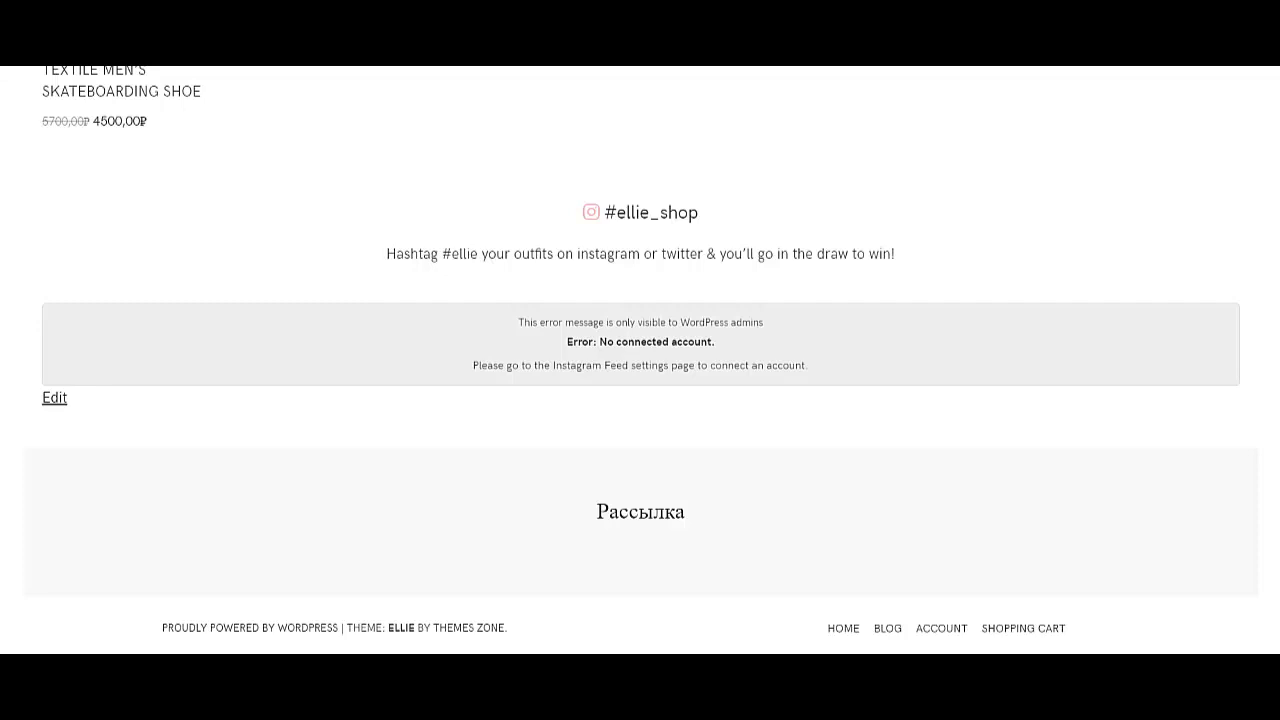
scroll(640, 360, "up", 20)
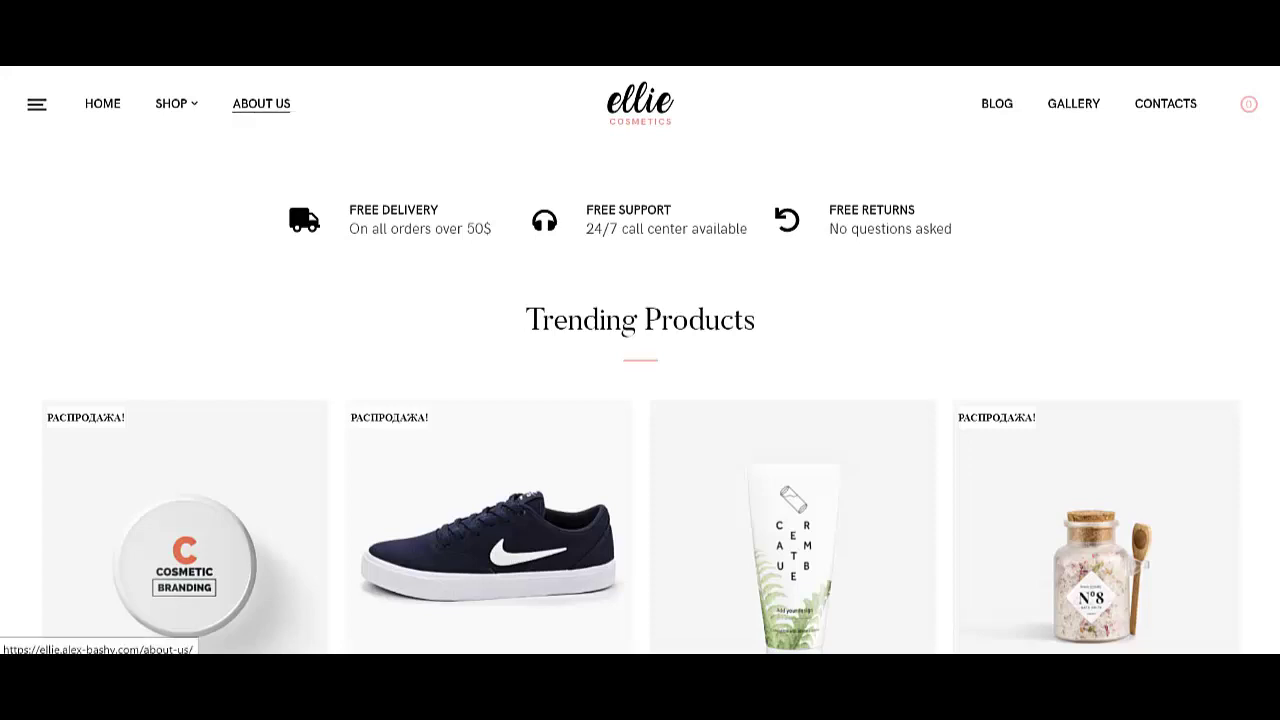
- Go to ABOUT US and scroll through its Stockholm perfume mission text and video placeholder
left_click(261, 103)
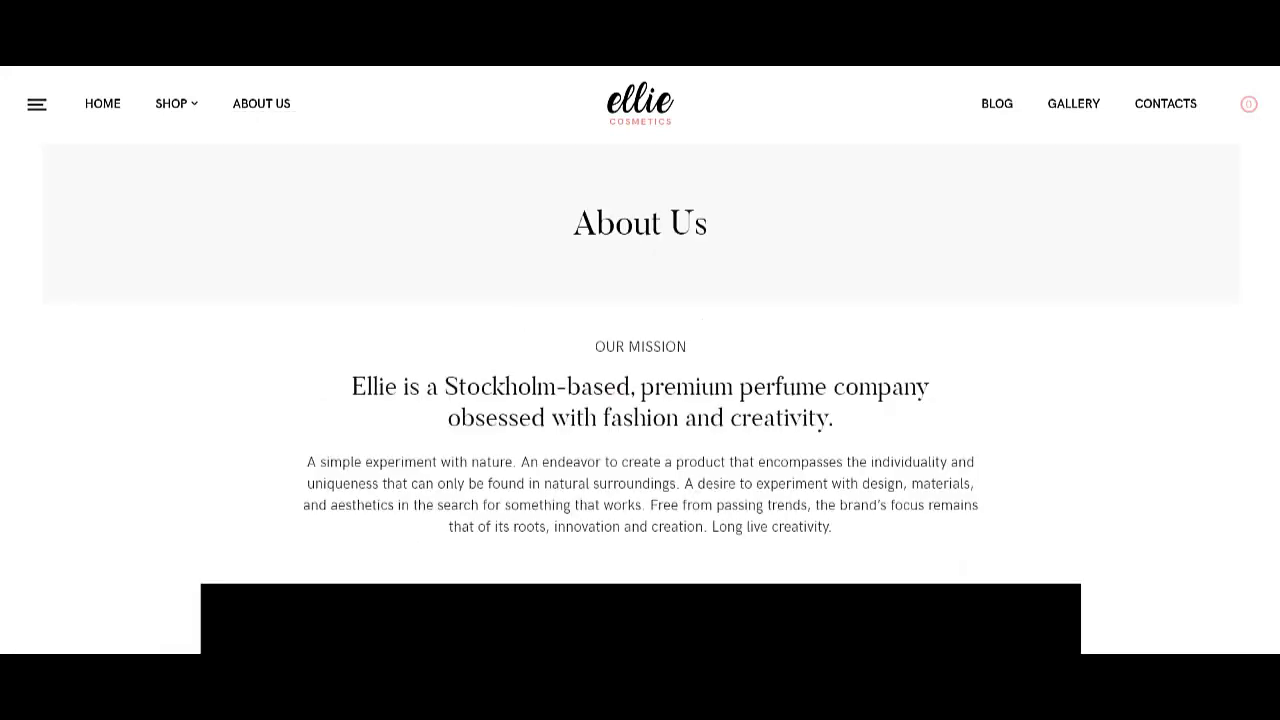
scroll(640, 360, "down", 5)
scroll(640, 360, "up", 4)
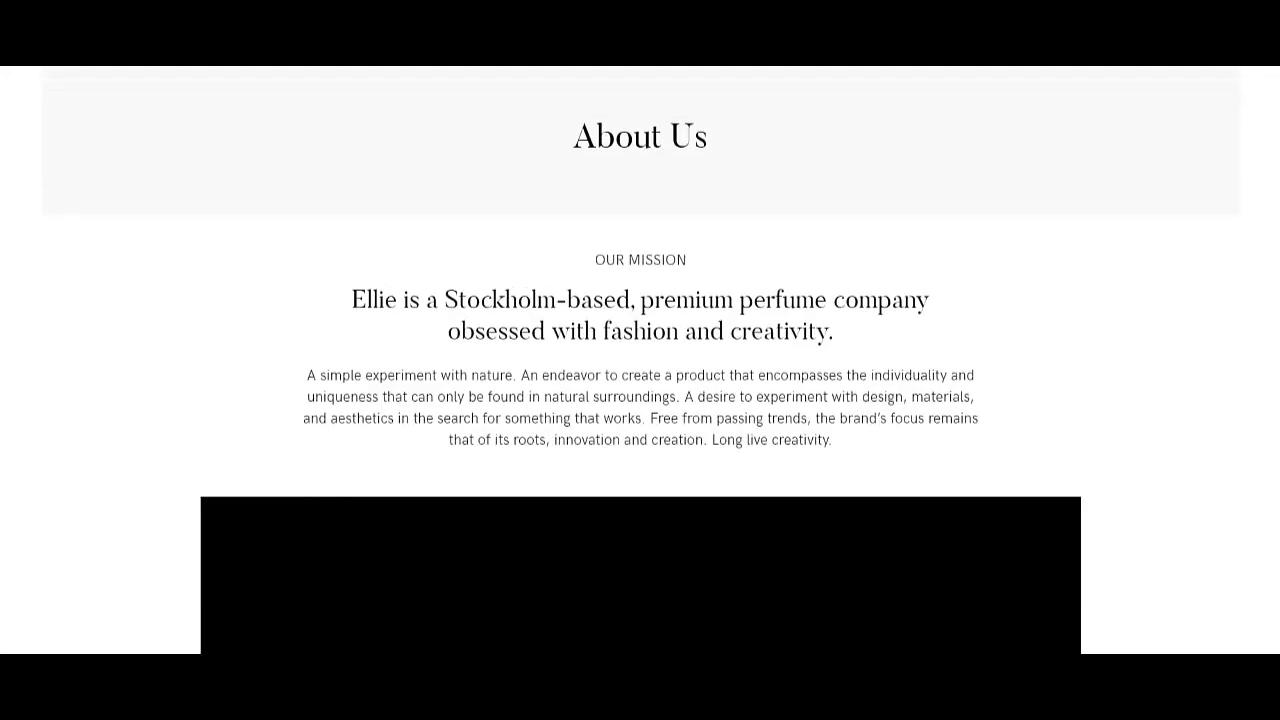
scroll(640, 360, "down", 10)
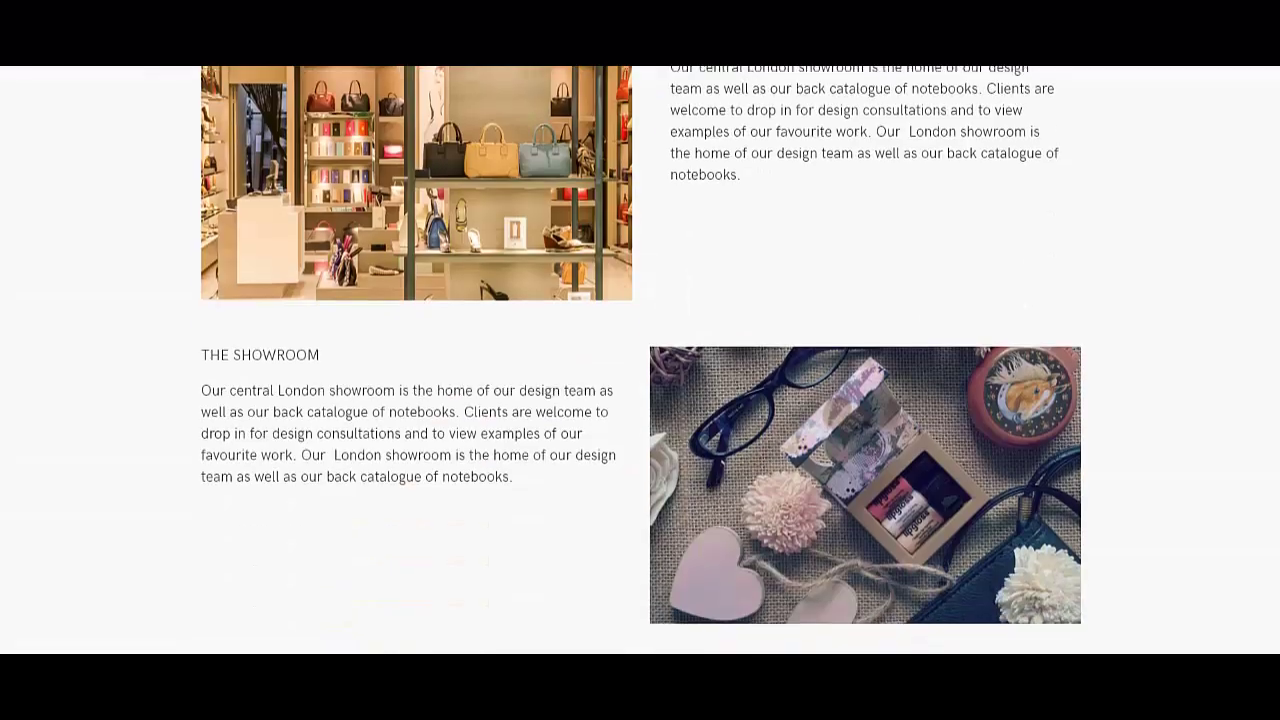
scroll(640, 360, "down", 10)
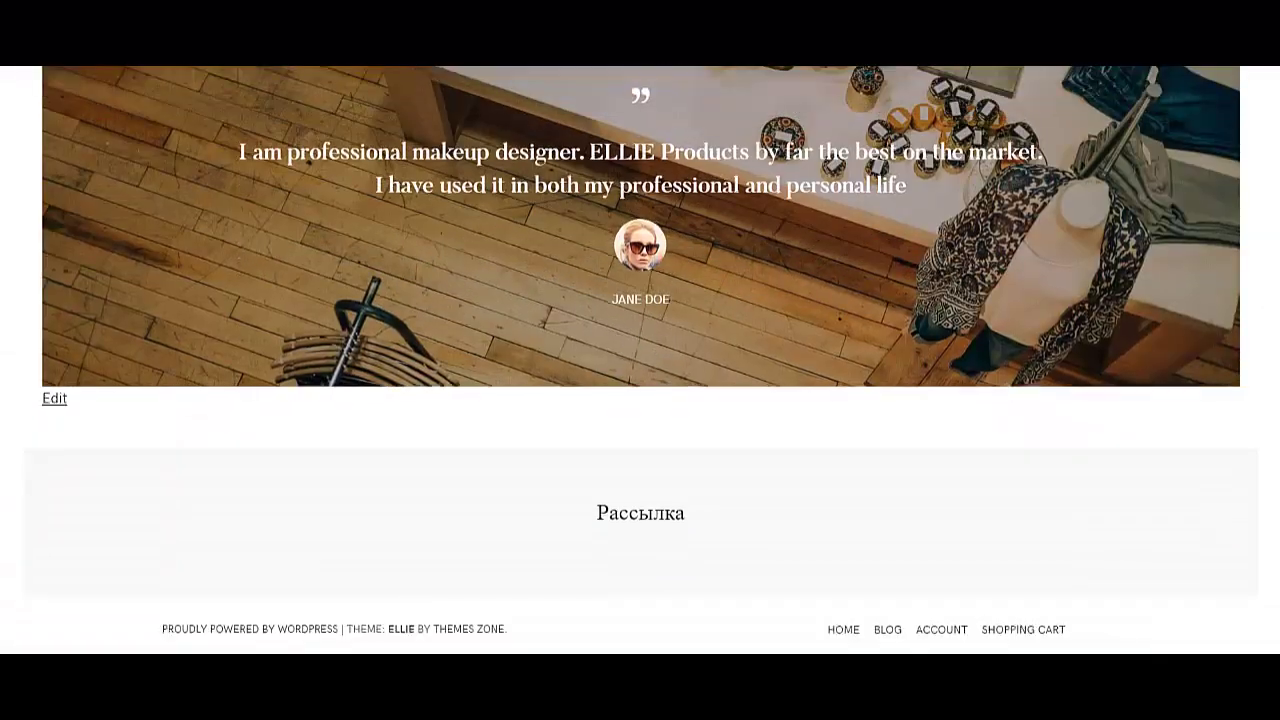
scroll(640, 360, "up", 8)
scroll(640, 360, "up", 7)
scroll(640, 360, "up", 8)
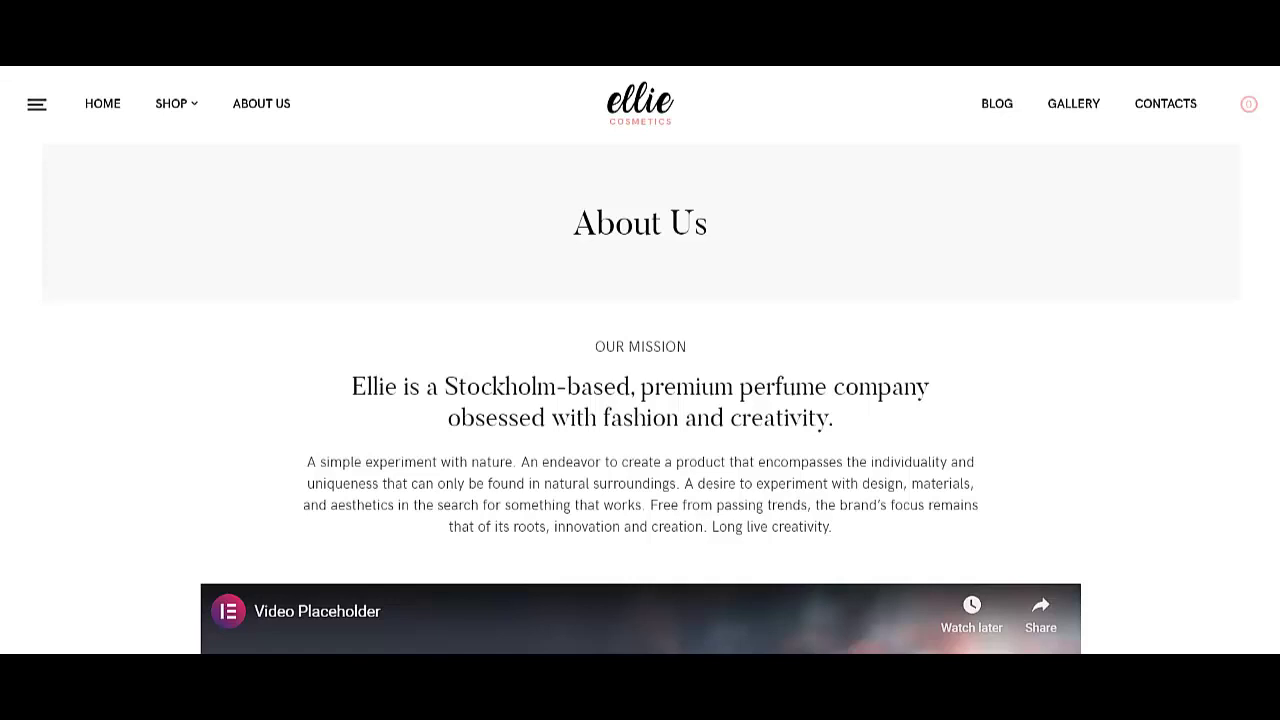
scroll(640, 360, "down", 15)
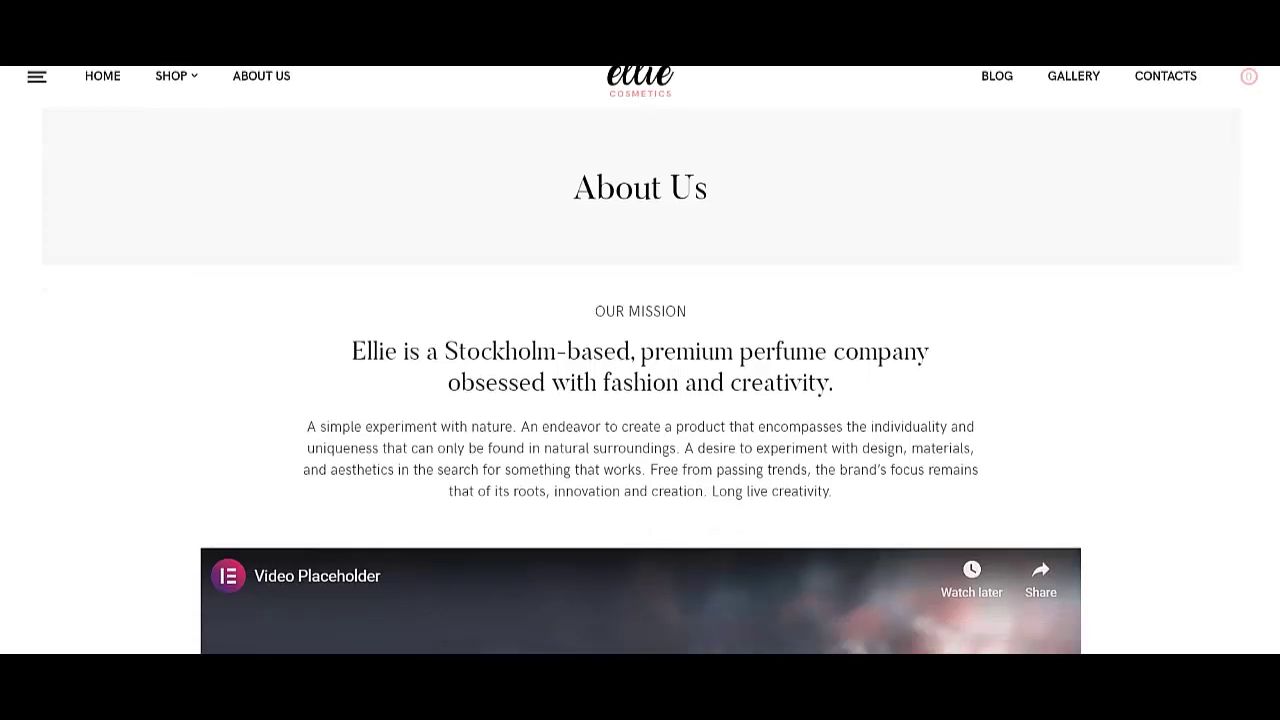
scroll(640, 360, "down", 15)
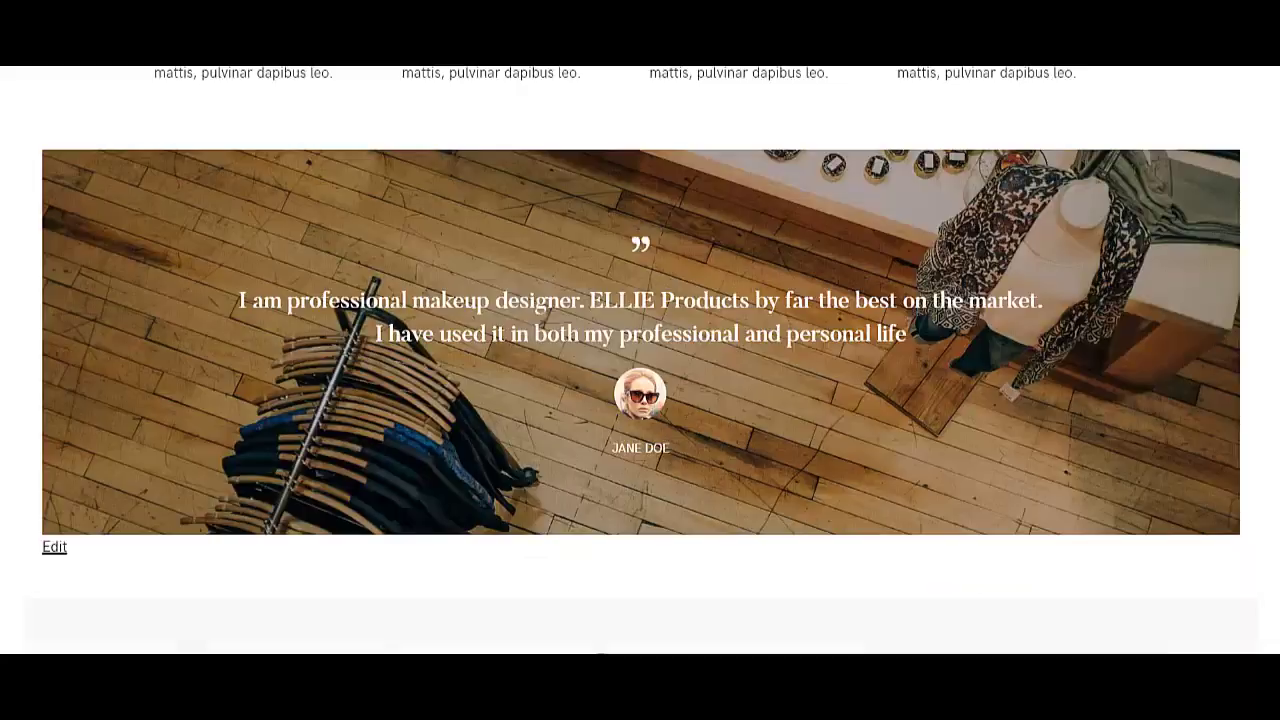
scroll(640, 360, "up", 8)
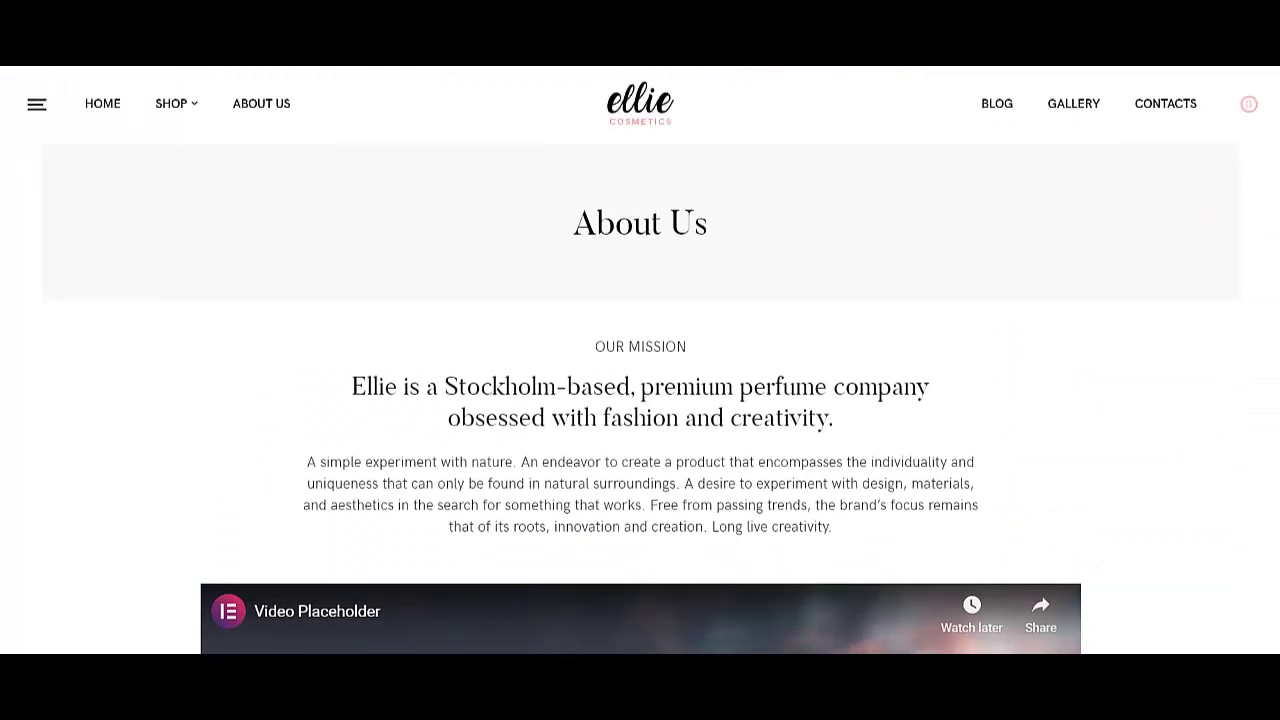
mouse_move(58, 80)
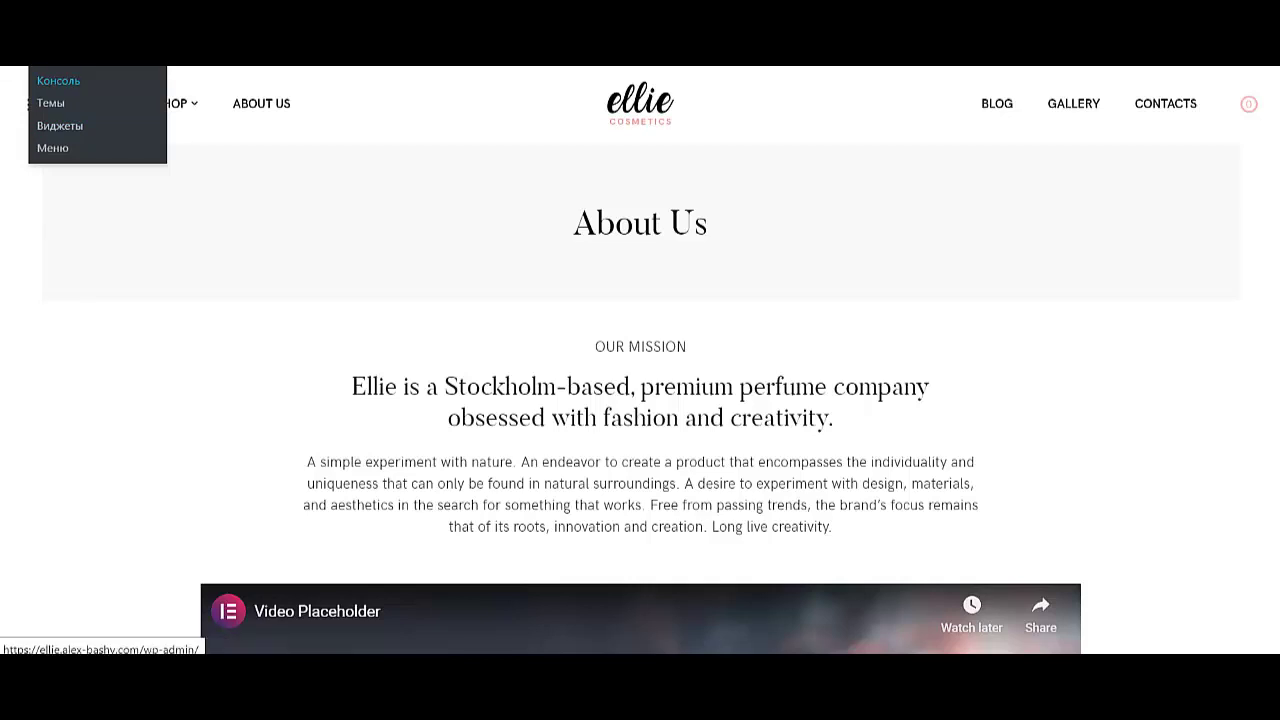
- Switch to the admin's Pages > All Pages and review the 18 listed pages
left_click(58, 80)
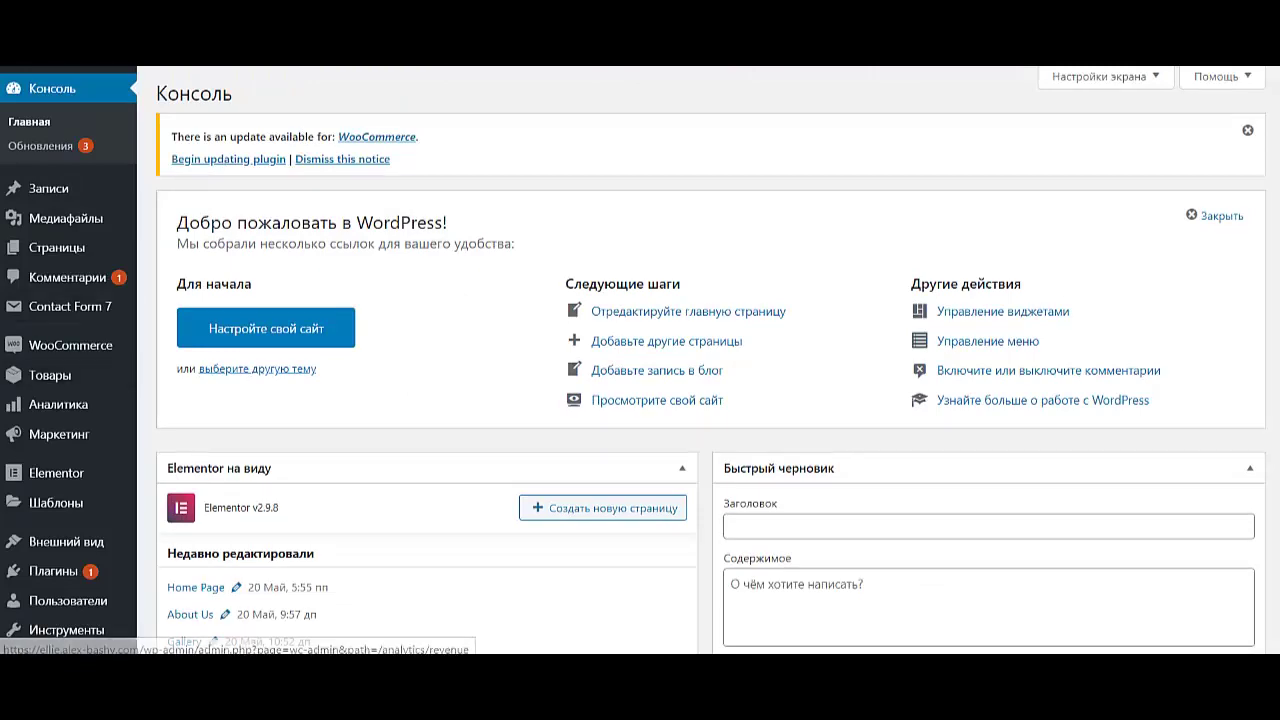
mouse_move(60, 248)
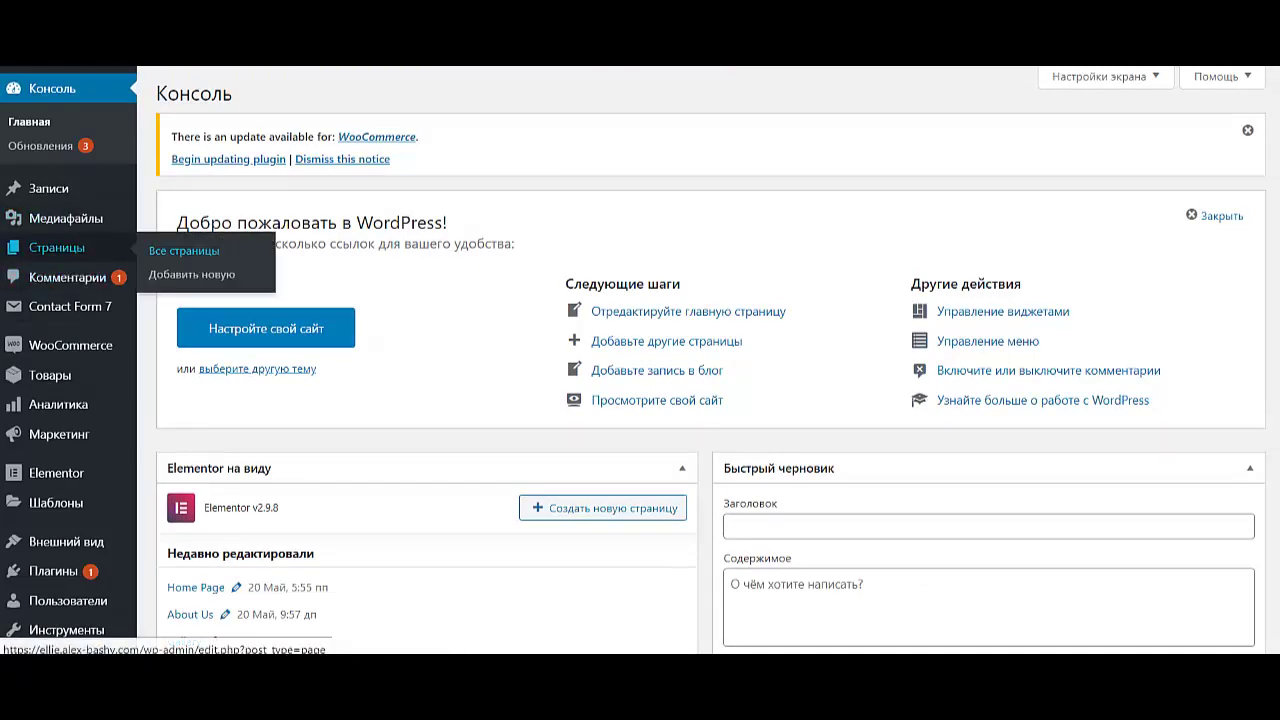
left_click(184, 250)
scroll(400, 520, "down", 5)
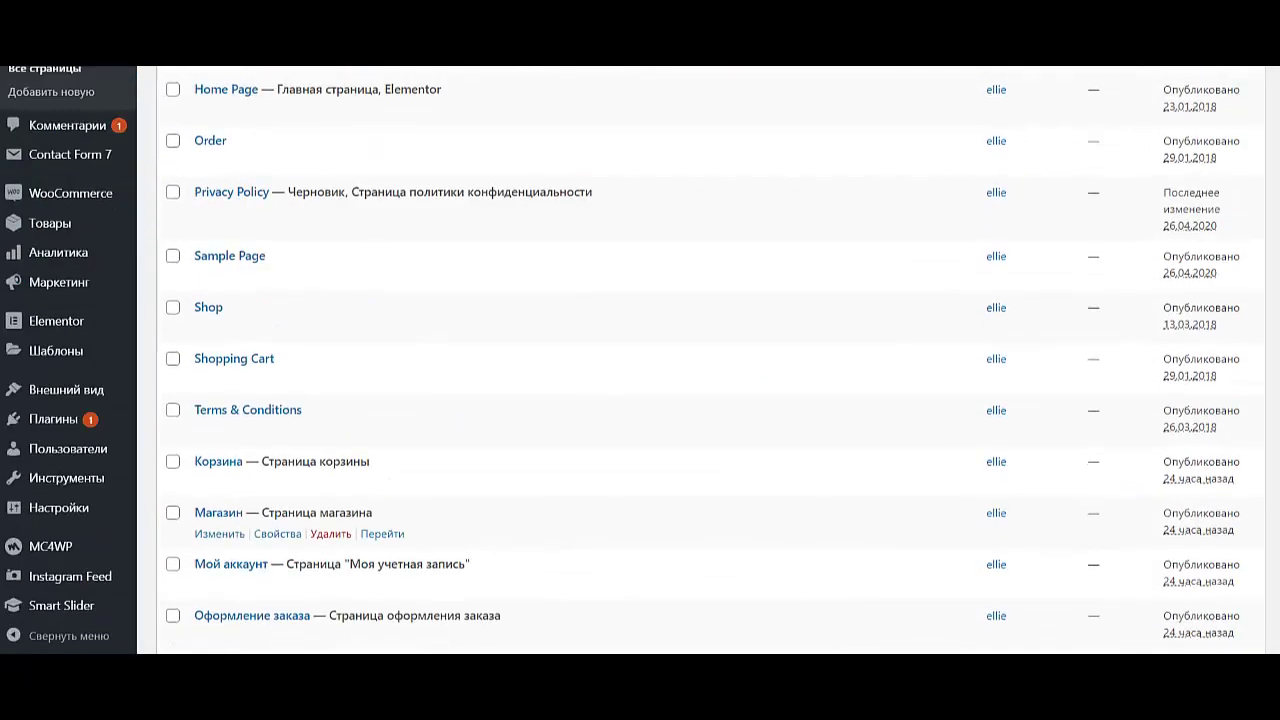
scroll(400, 525, "down", 3)
scroll(400, 525, "up", 8)
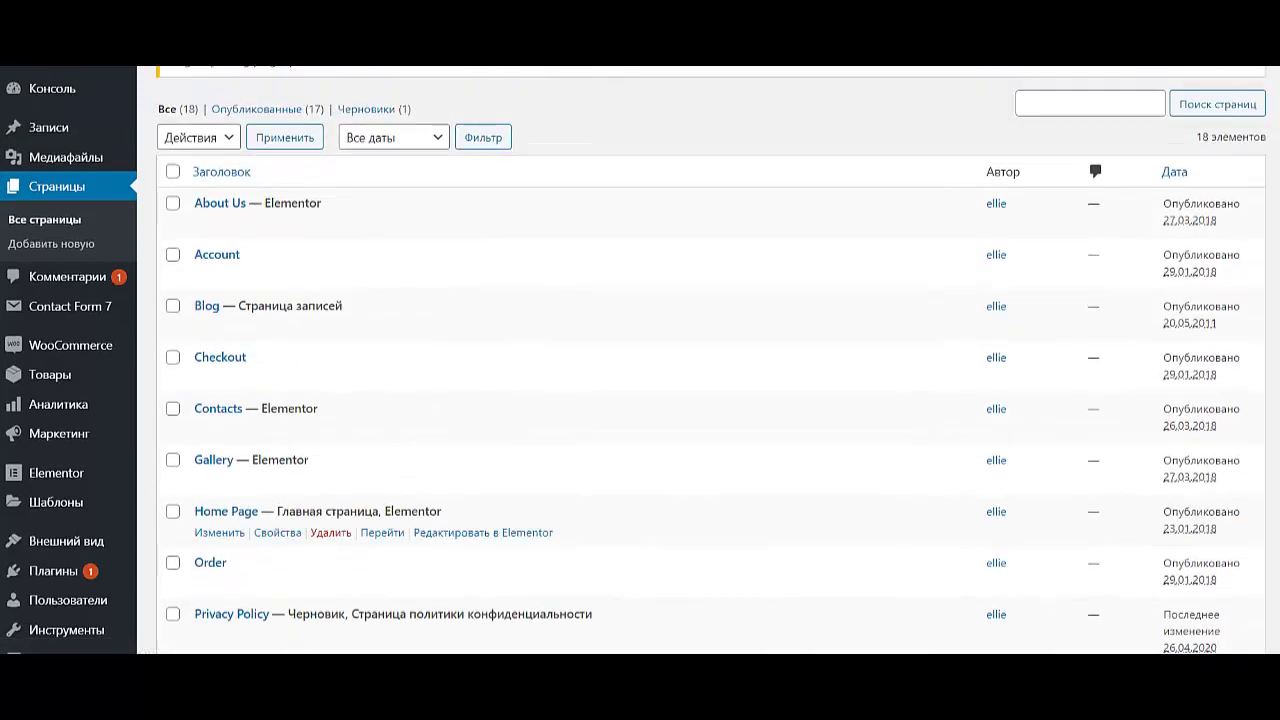
scroll(400, 280, "down", 6)
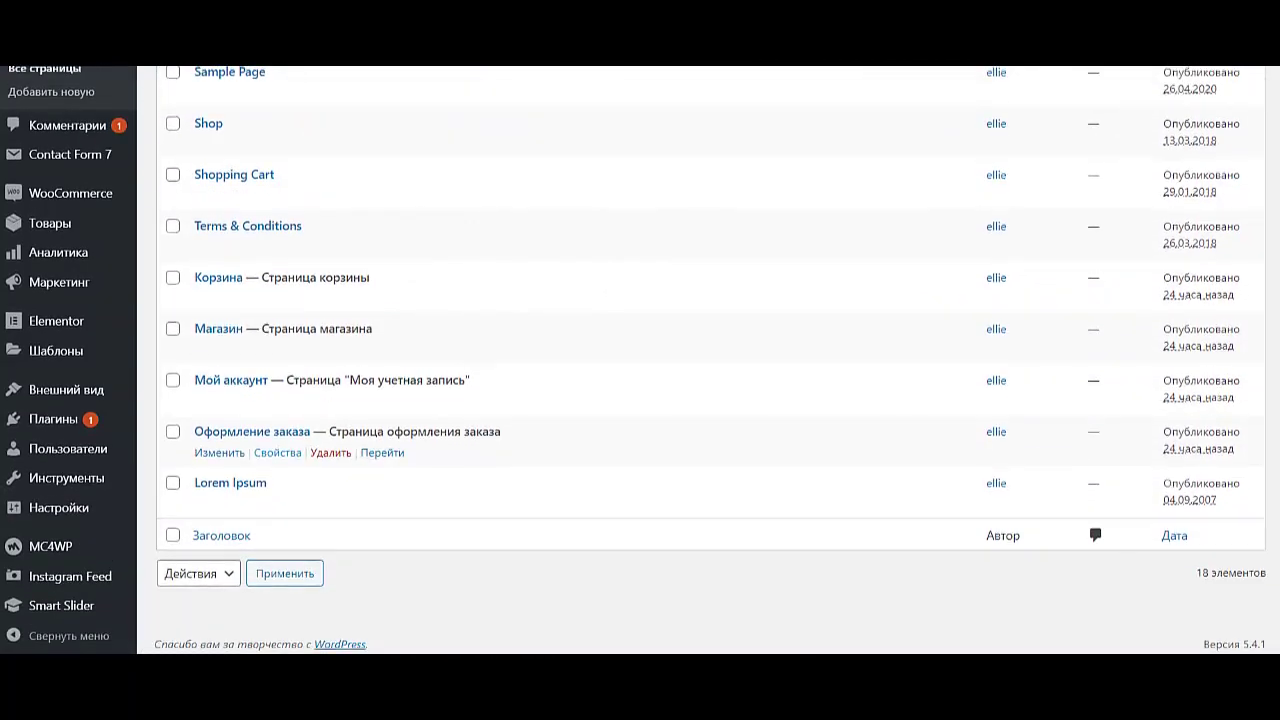
scroll(400, 430, "up", 5)
scroll(400, 300, "down", 5)
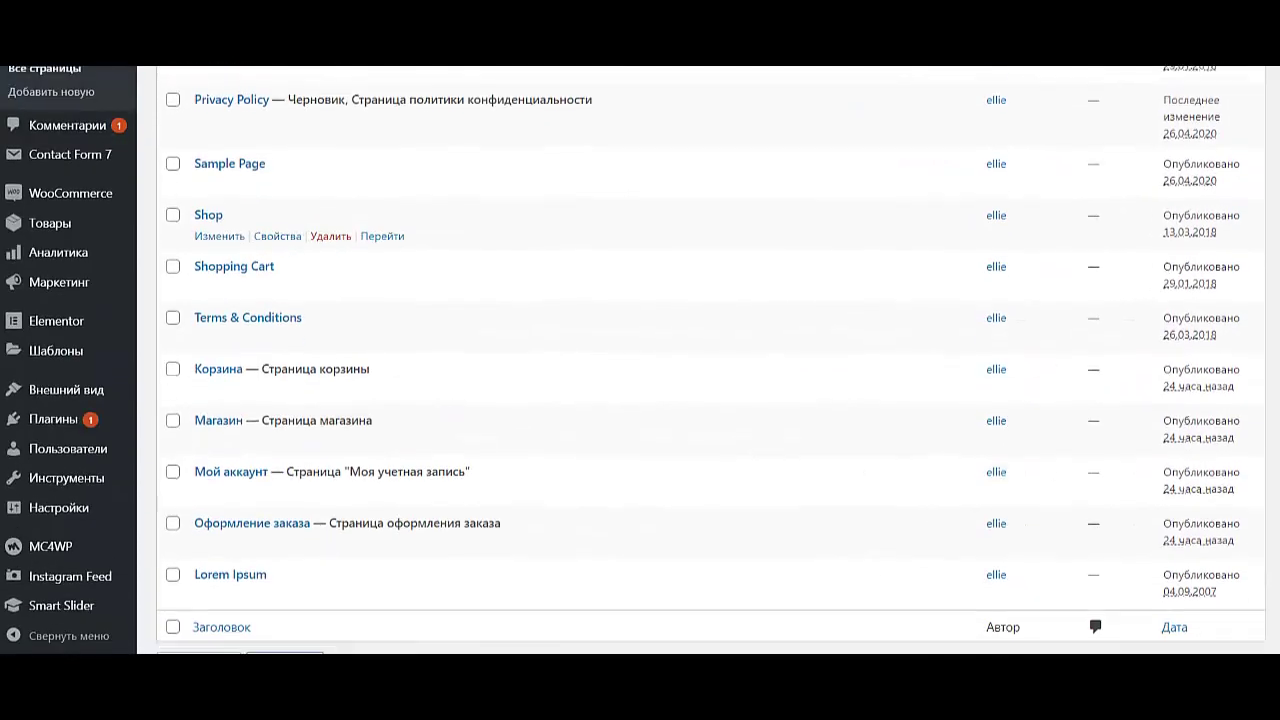
scroll(400, 400, "up", 6)
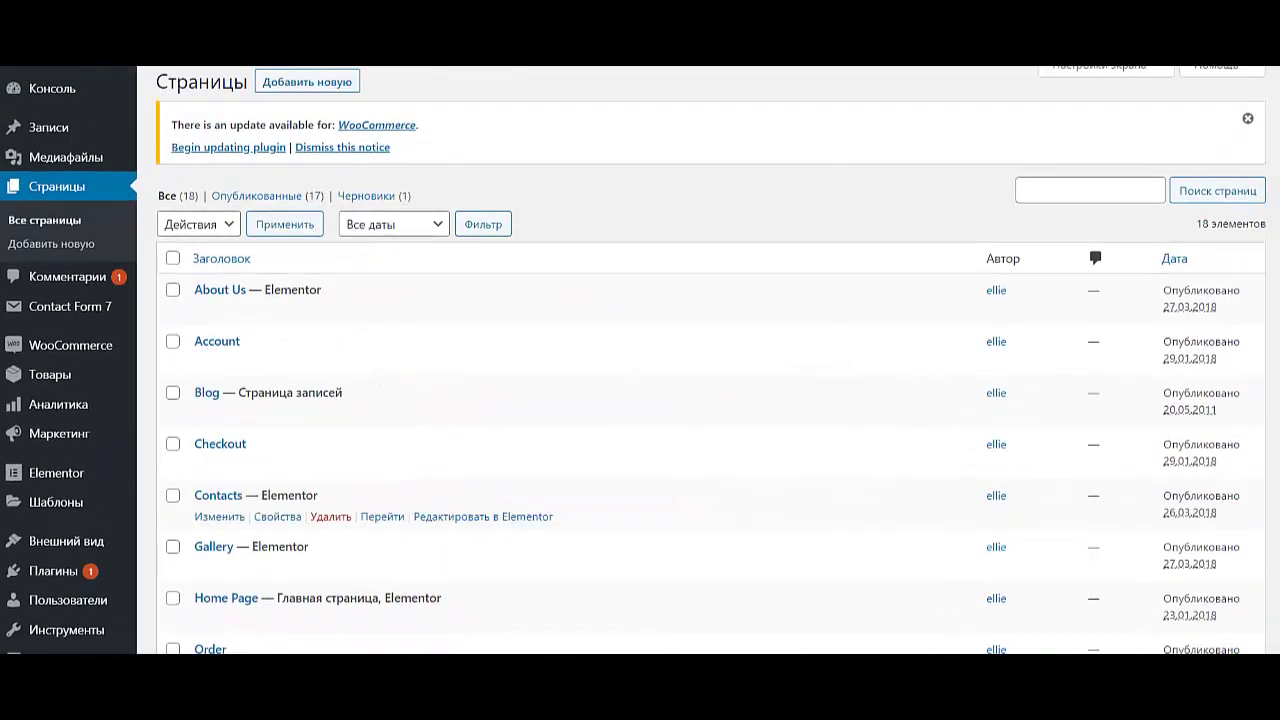
scroll(400, 440, "down", 6)
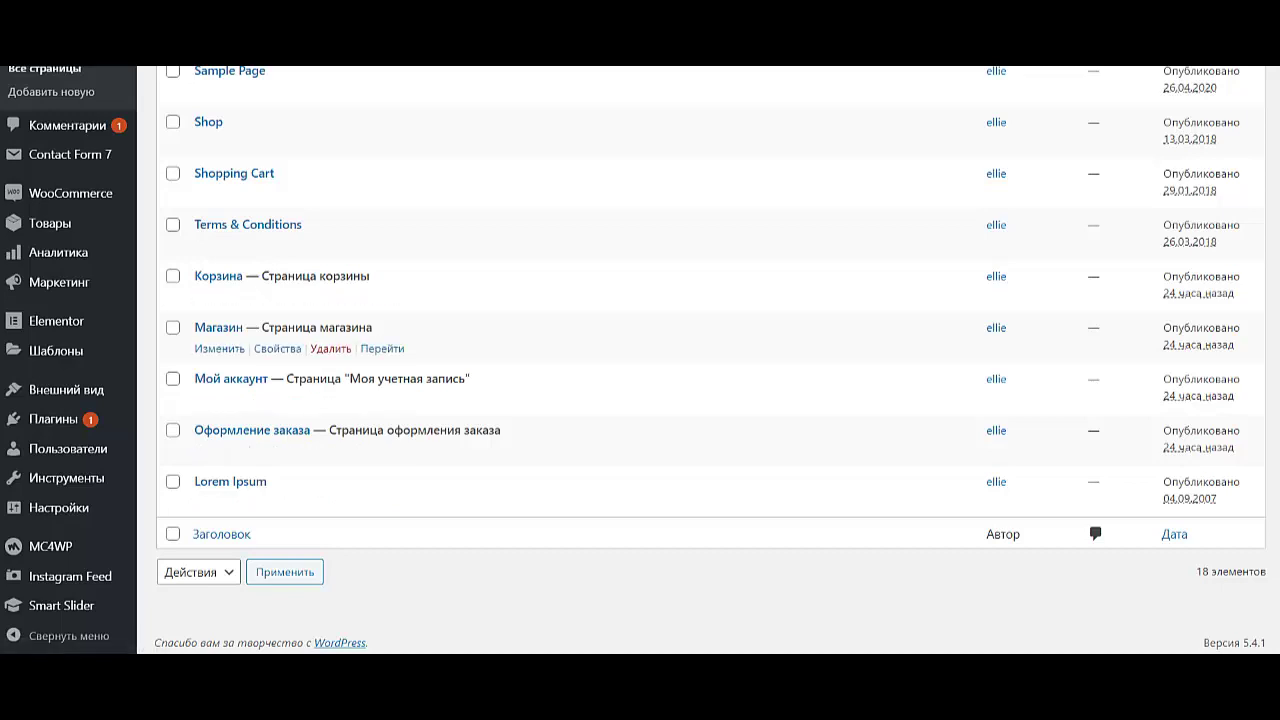
scroll(400, 450, "up", 2)
scroll(400, 460, "up", 5)
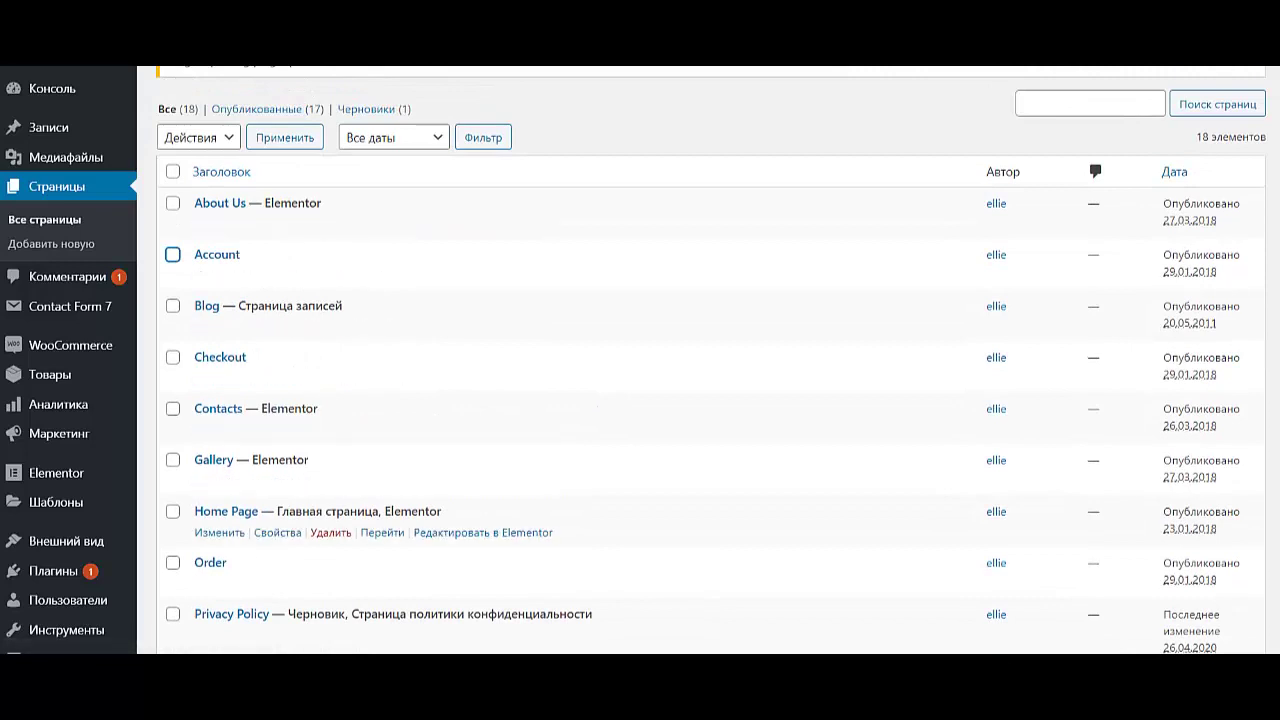
scroll(400, 600, "down", 1)
scroll(400, 540, "down", 4)
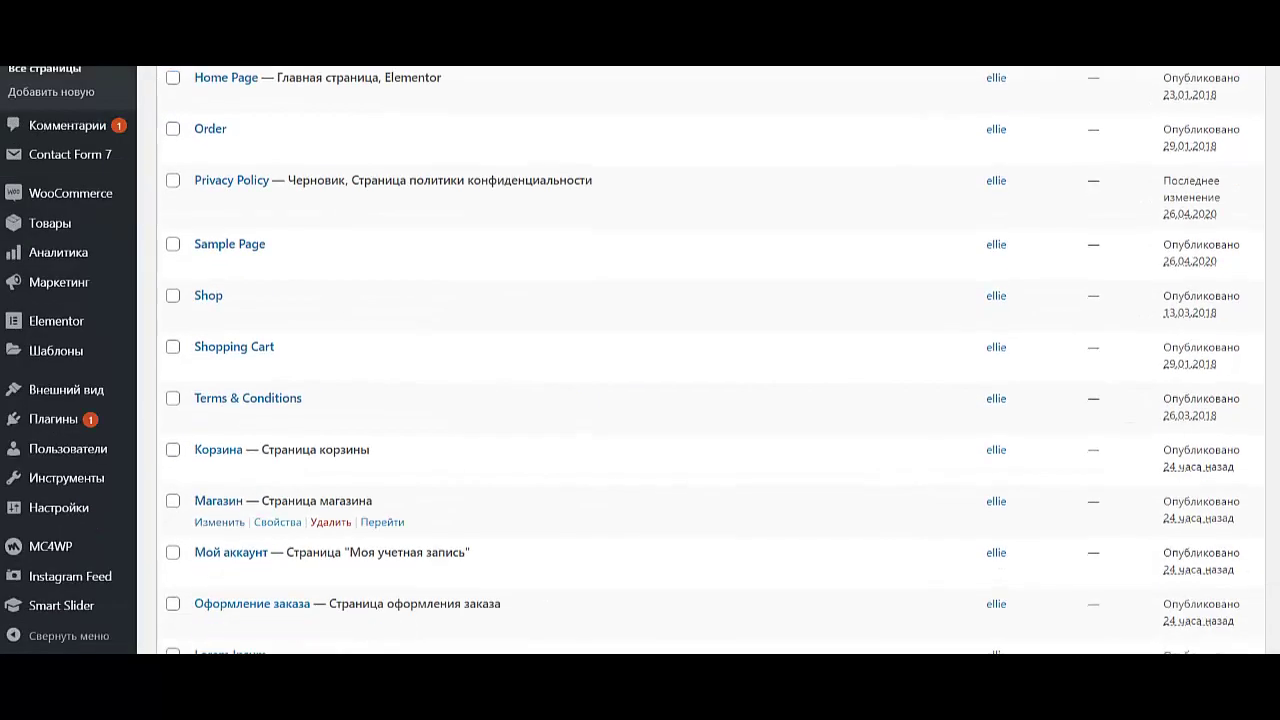
scroll(230, 480, "down", 2)
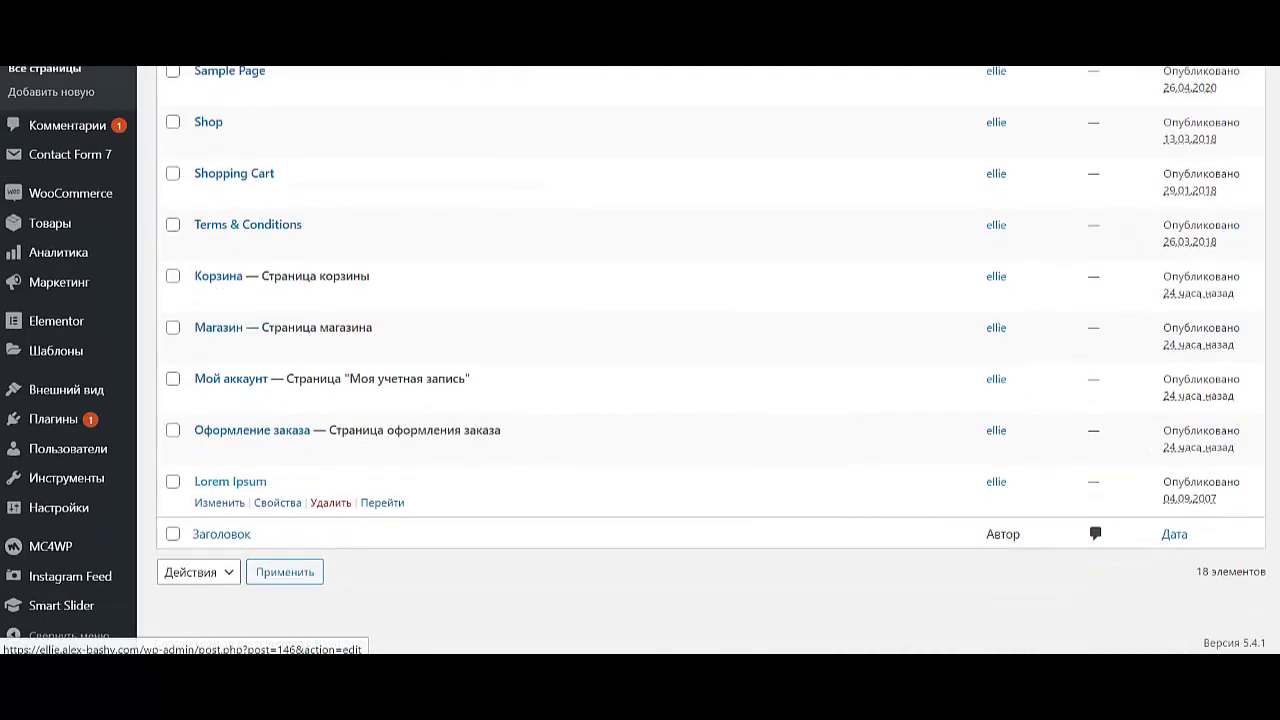
scroll(230, 481, "up", 9)
scroll(300, 360, "down", 4)
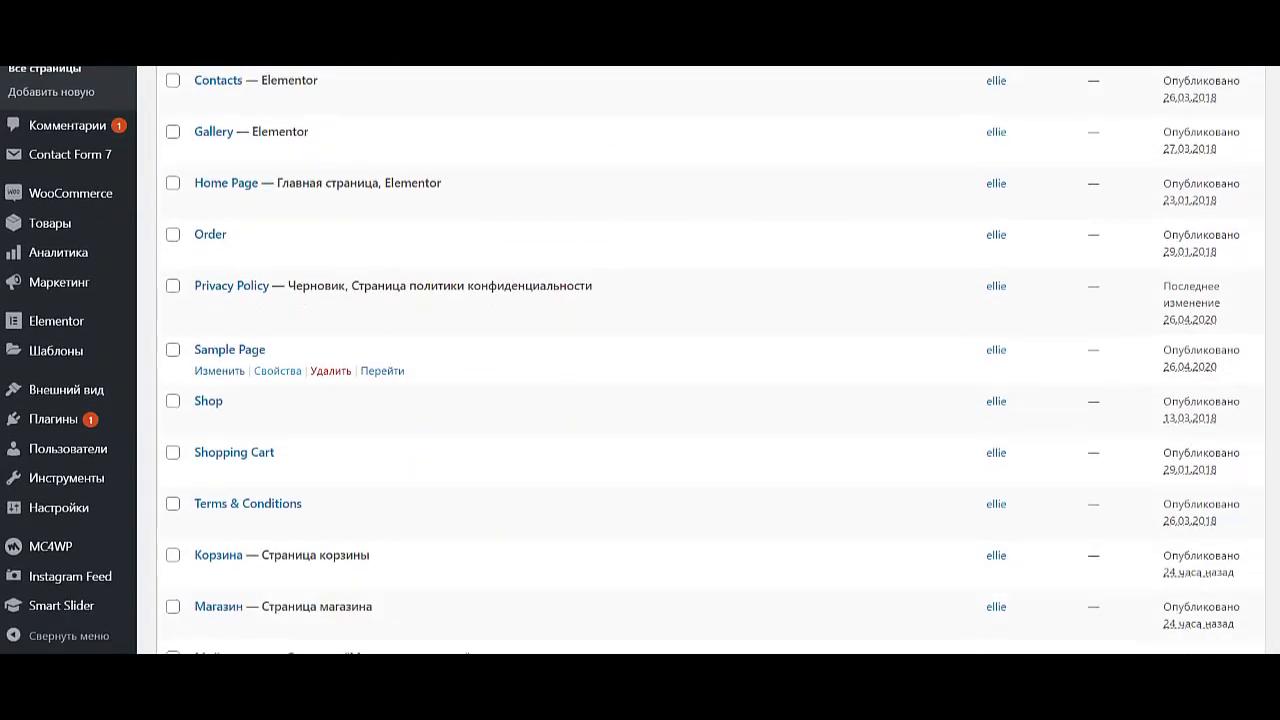
scroll(300, 370, "down", 1)
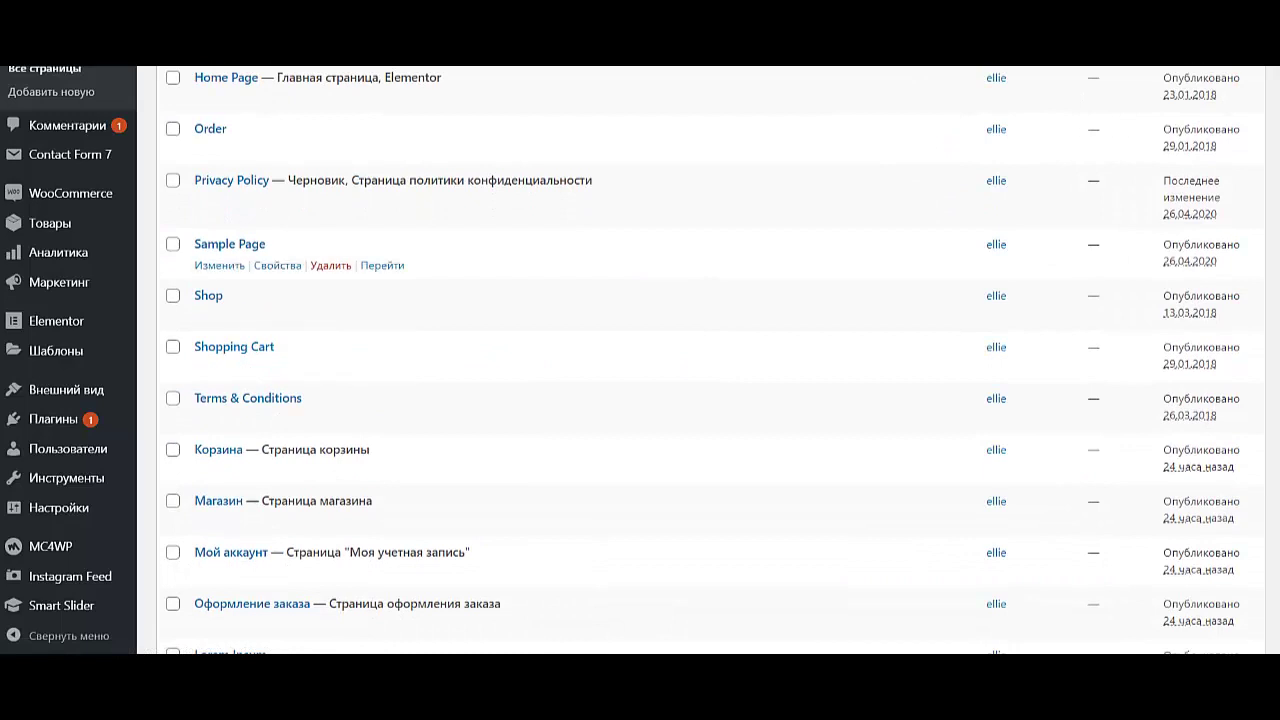
- Mark Sample Page, Shop, Shopping Cart and Terms & Conditions for removal
left_click(173, 244)
scroll(300, 450, "up", 3)
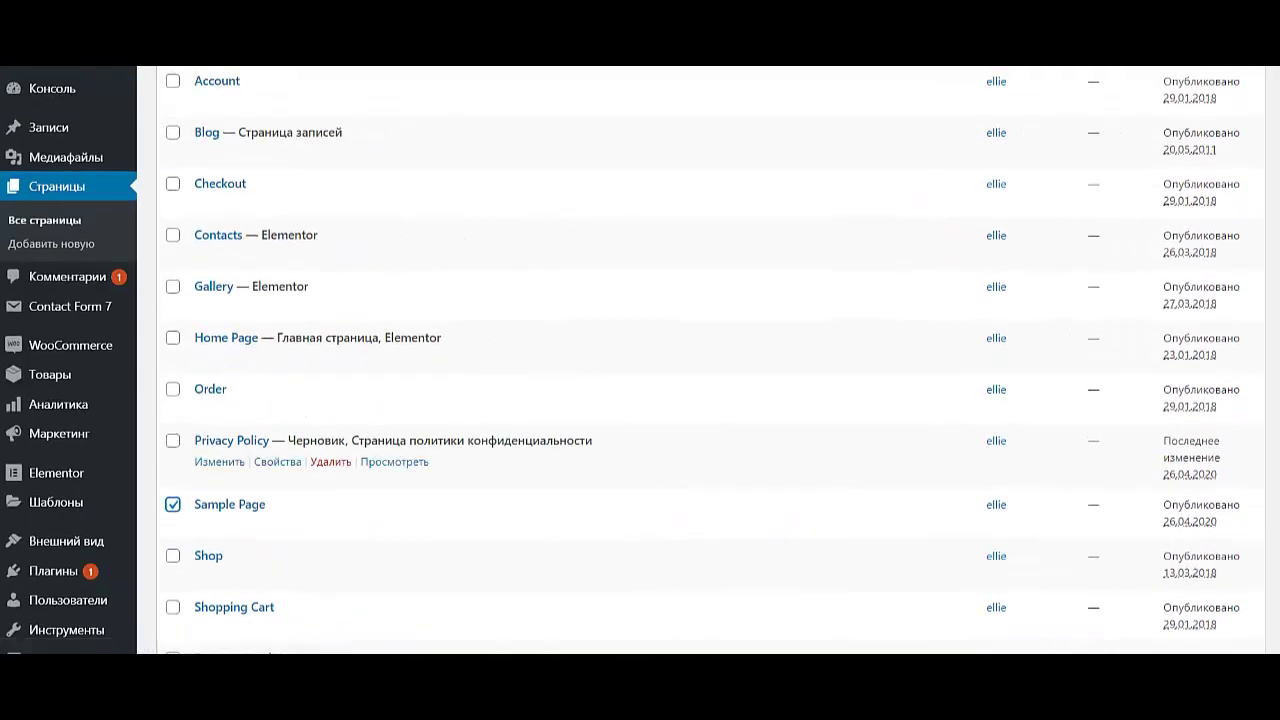
scroll(200, 450, "down", 2)
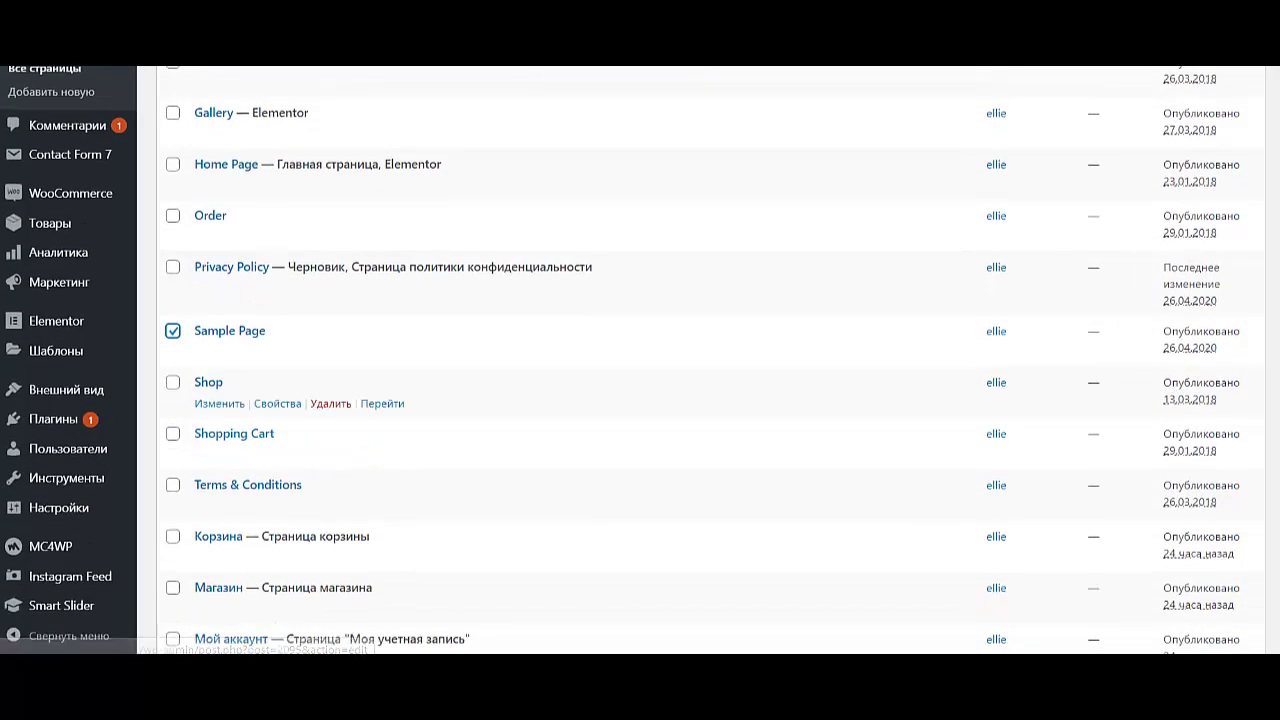
left_click(173, 382)
scroll(220, 400, "down", 3)
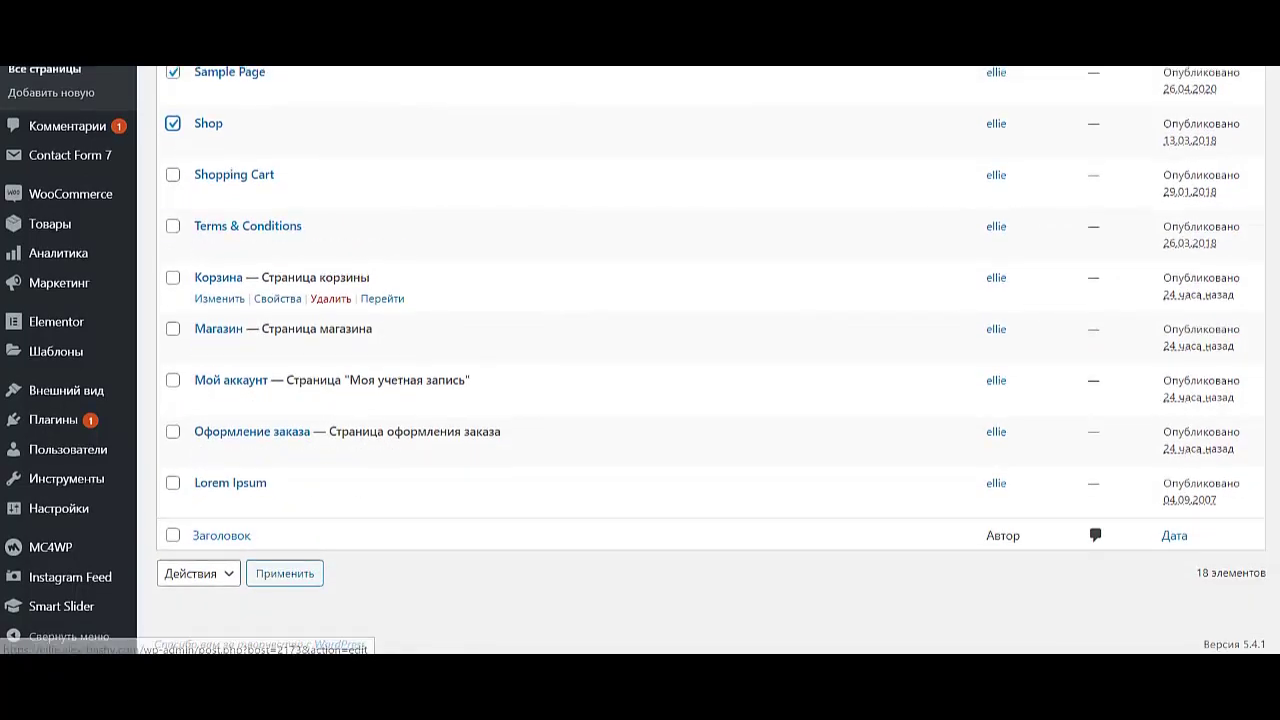
scroll(229, 328, "up", 1)
scroll(229, 330, "down", 1)
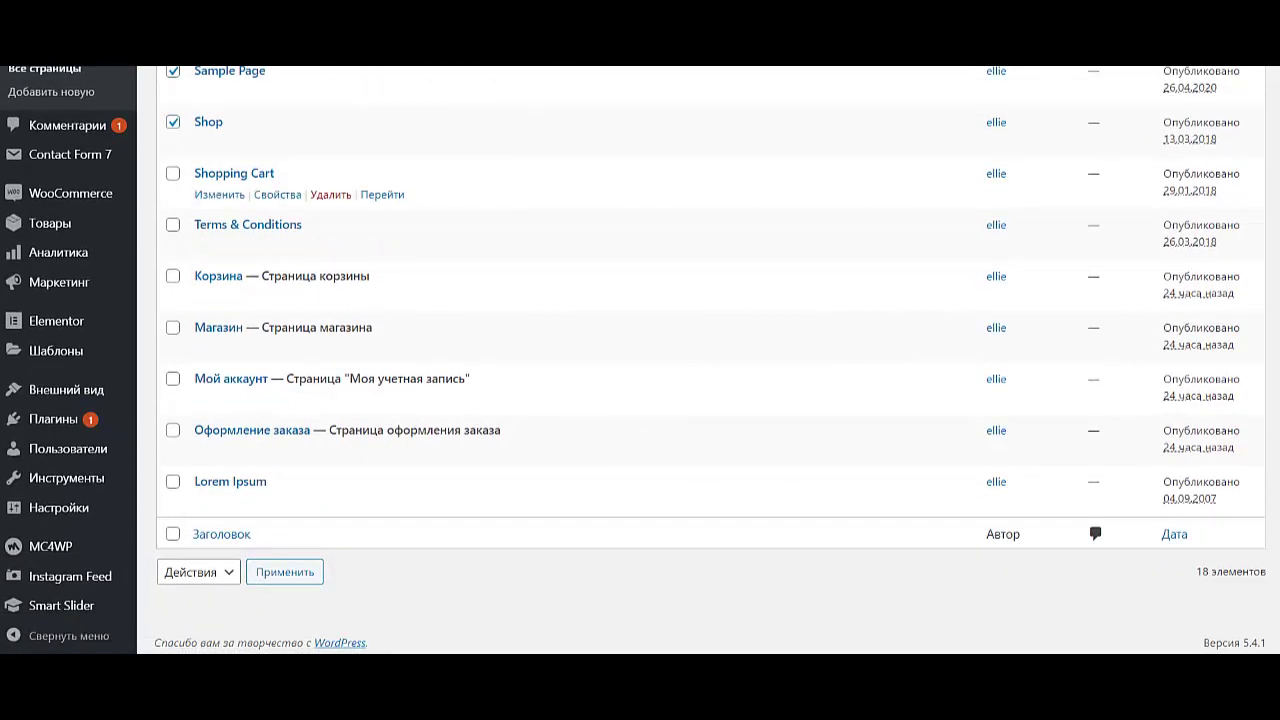
left_click(173, 173)
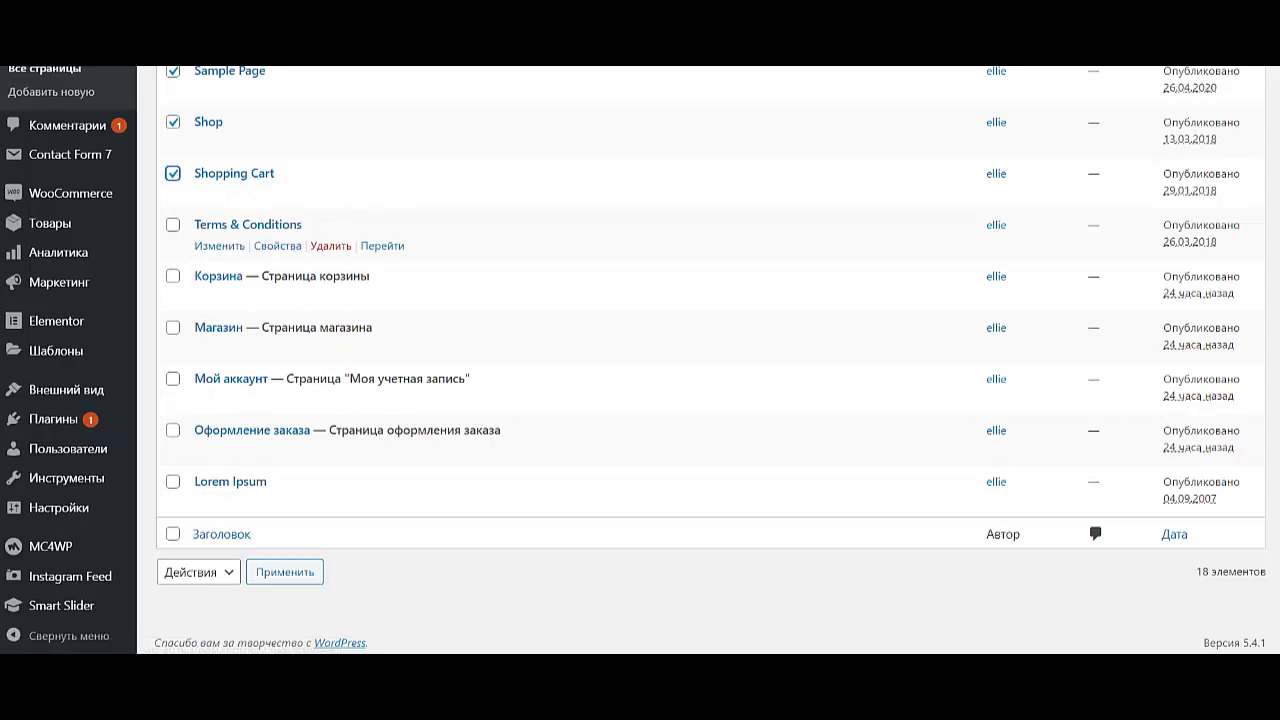
left_click(173, 224)
- Also mark Order and Checkout, then bulk-move all marked pages to the trash
scroll(229, 335, "up", 3)
scroll(400, 382, "down", 1)
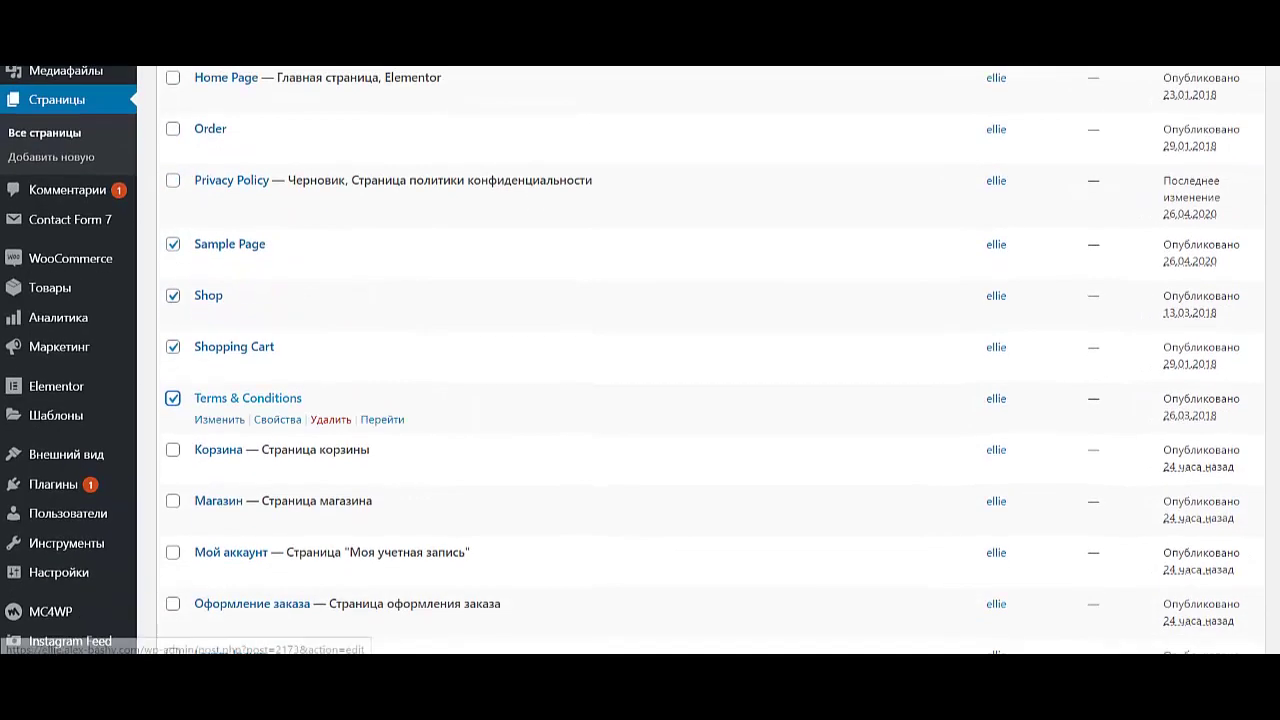
scroll(400, 382, "up", 3)
left_click(173, 389)
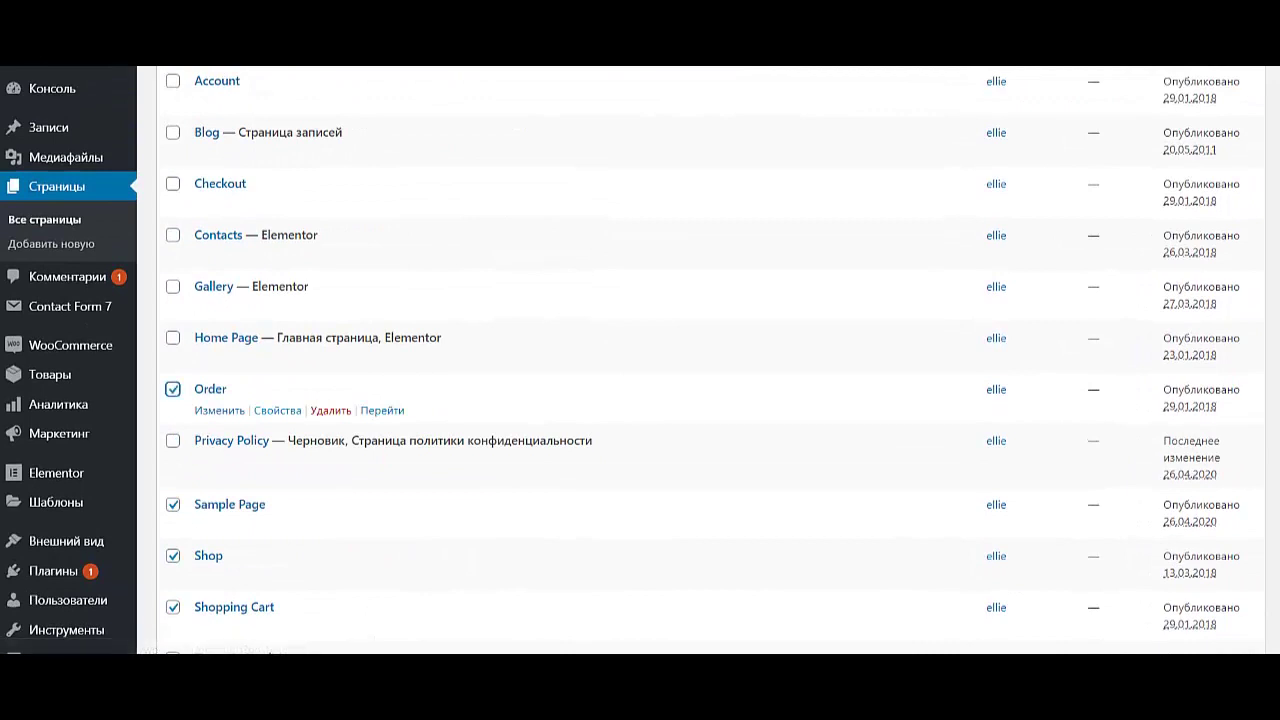
scroll(173, 389, "up", 3)
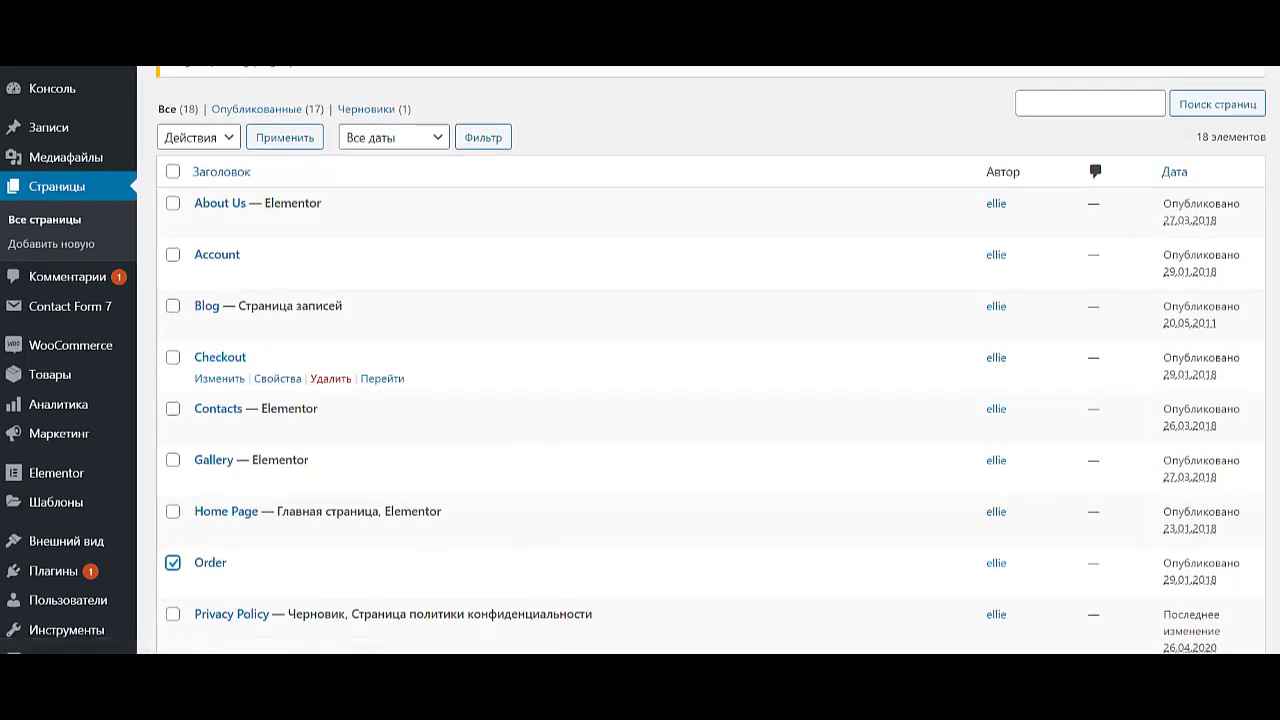
left_click(173, 357)
scroll(222, 534, "down", 6)
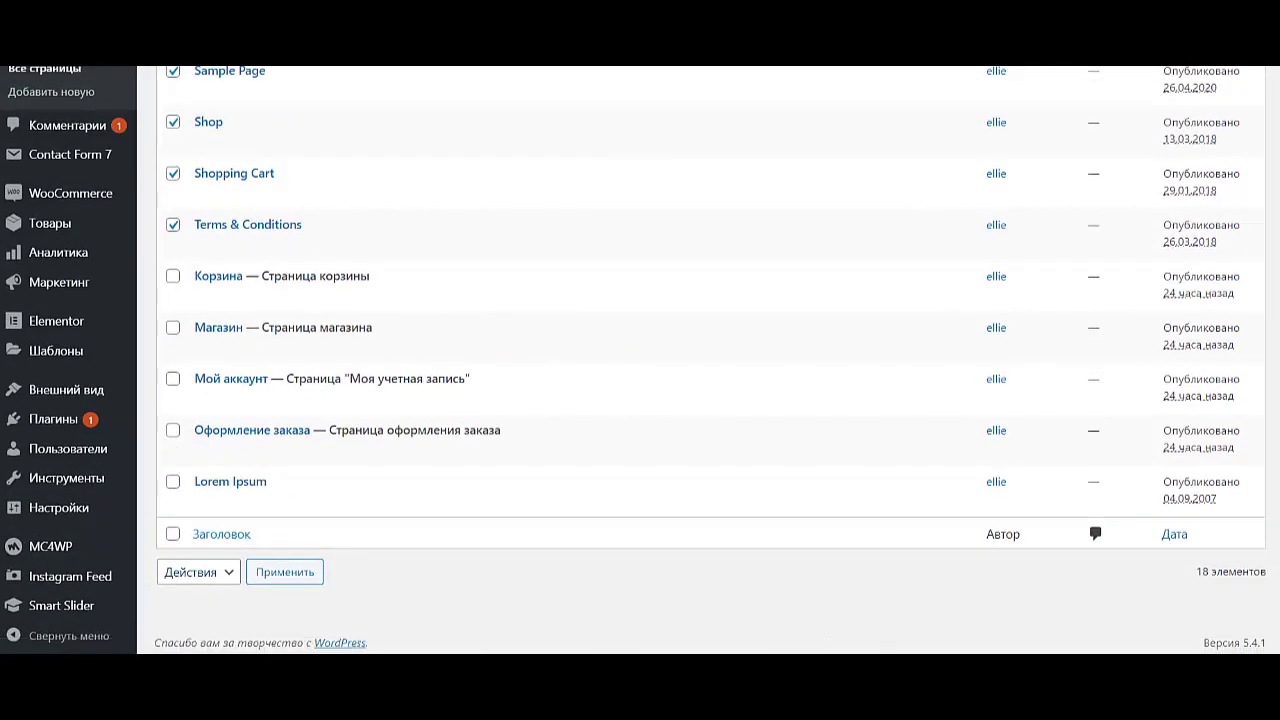
left_click(198, 572)
left_click(188, 629)
left_click(285, 572)
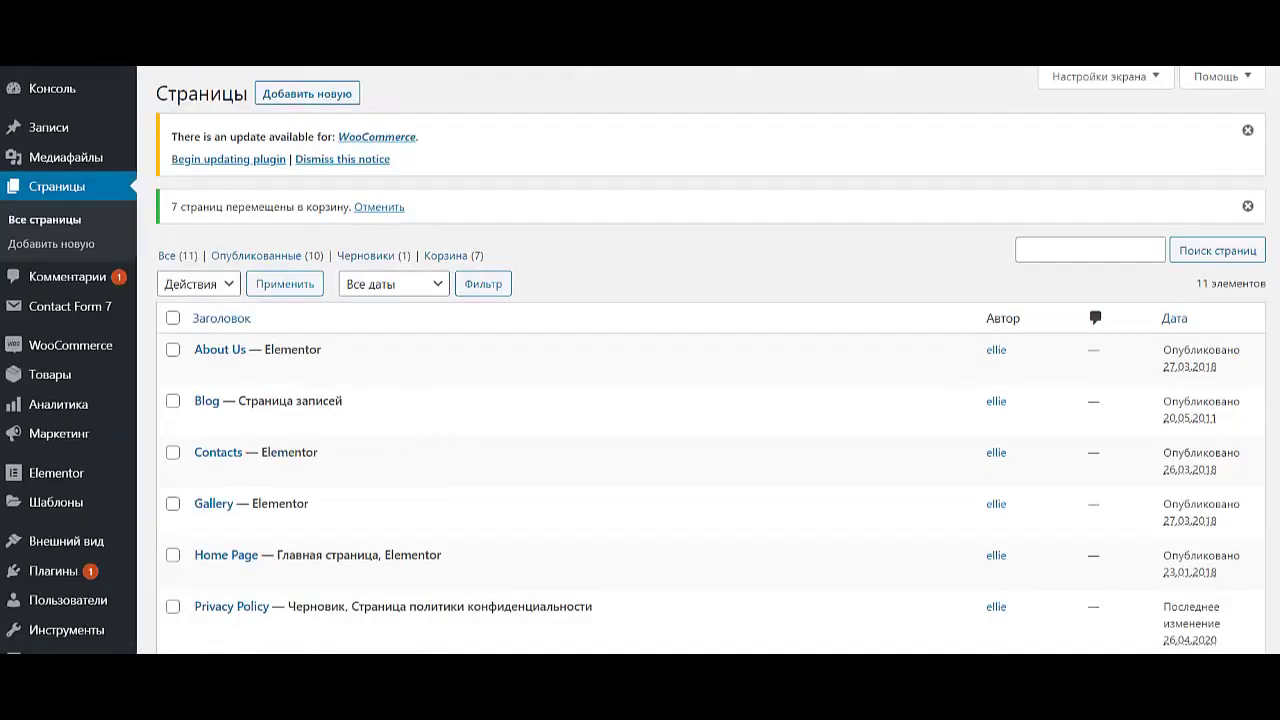
- Preview the Lorem Ipsum page on the live site, then return to the pages list
scroll(222, 534, "down", 4)
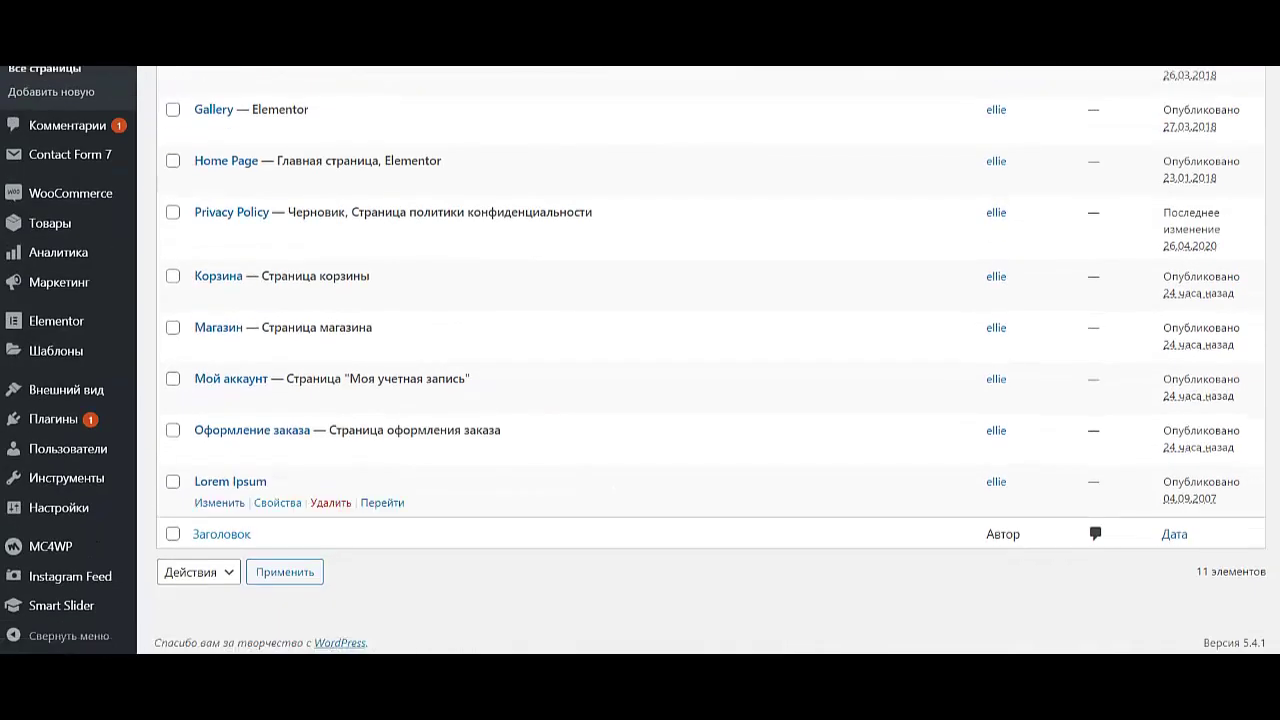
left_click(382, 502)
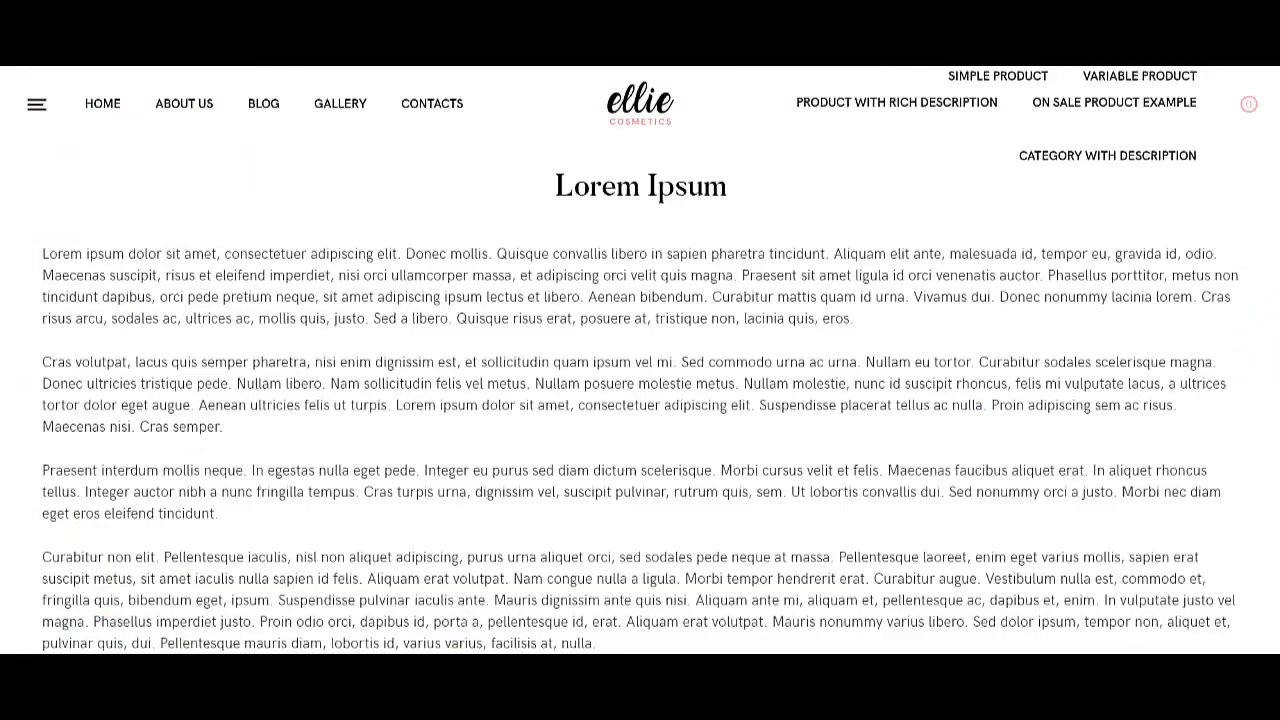
scroll(640, 360, "down", 15)
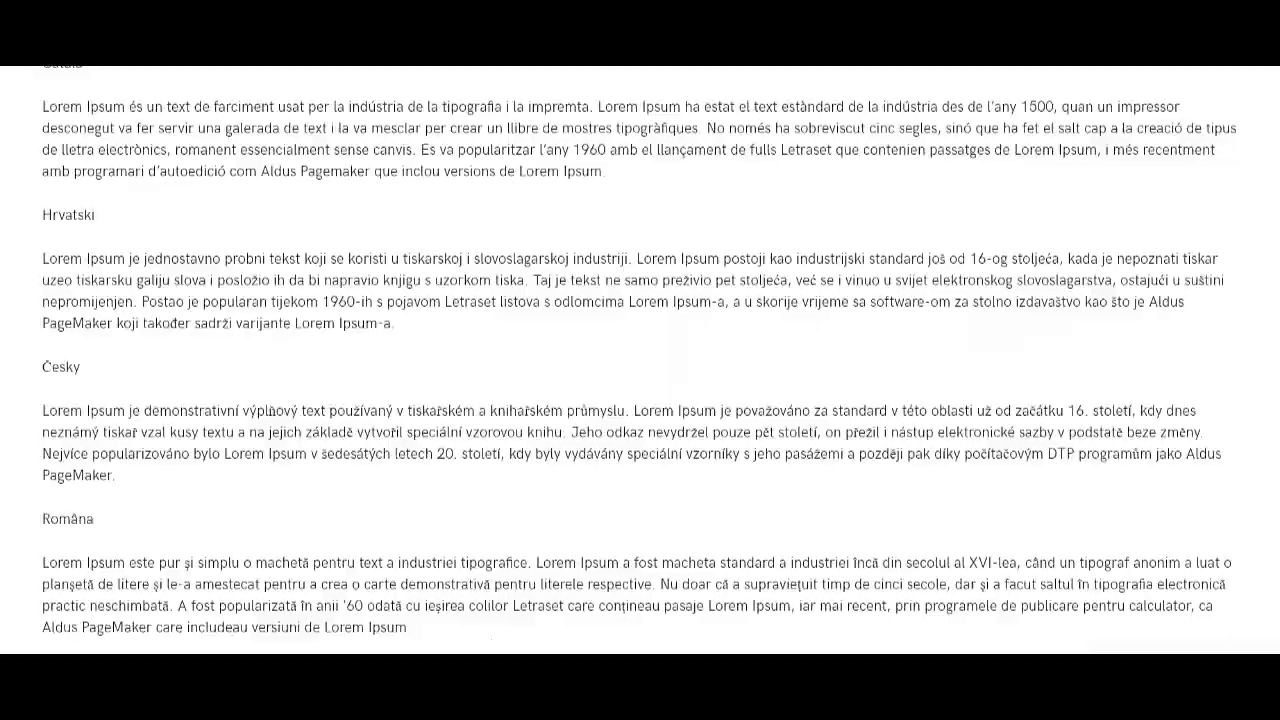
scroll(640, 360, "up", 15)
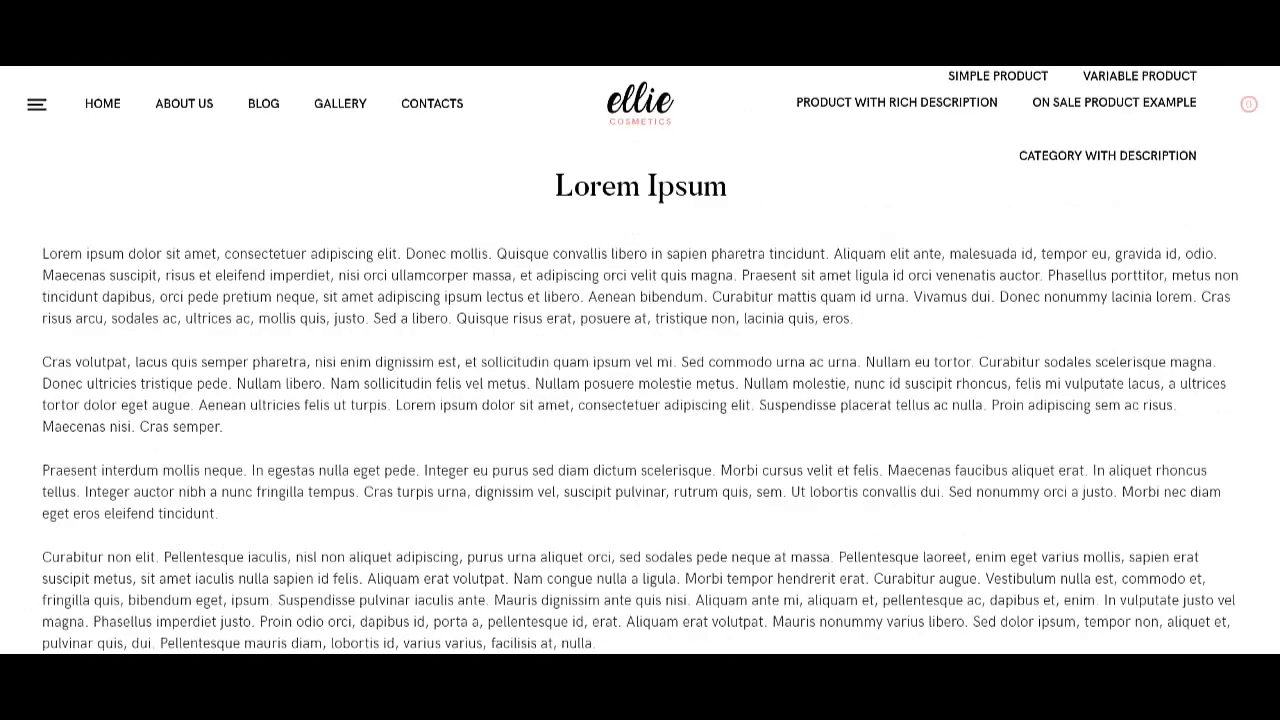
key("ctrl+w")
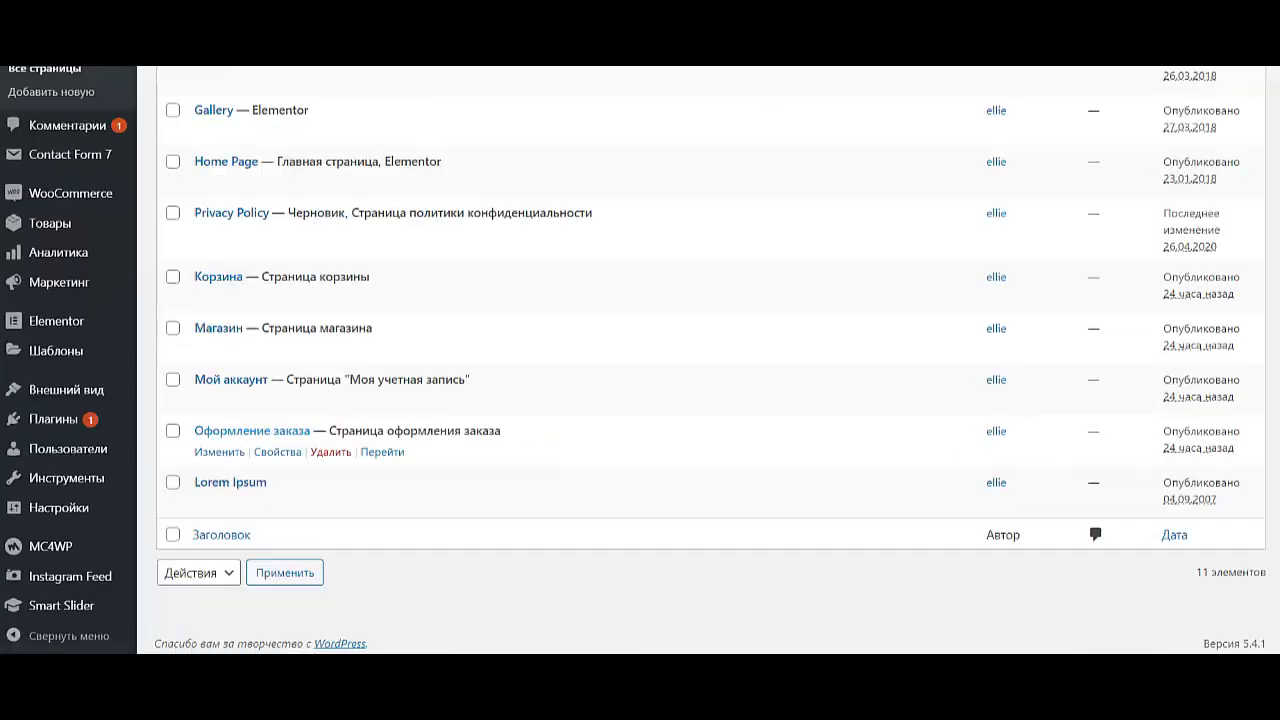
- Trash the Lorem Ipsum page and check the 10 remaining pages
left_click(330, 502)
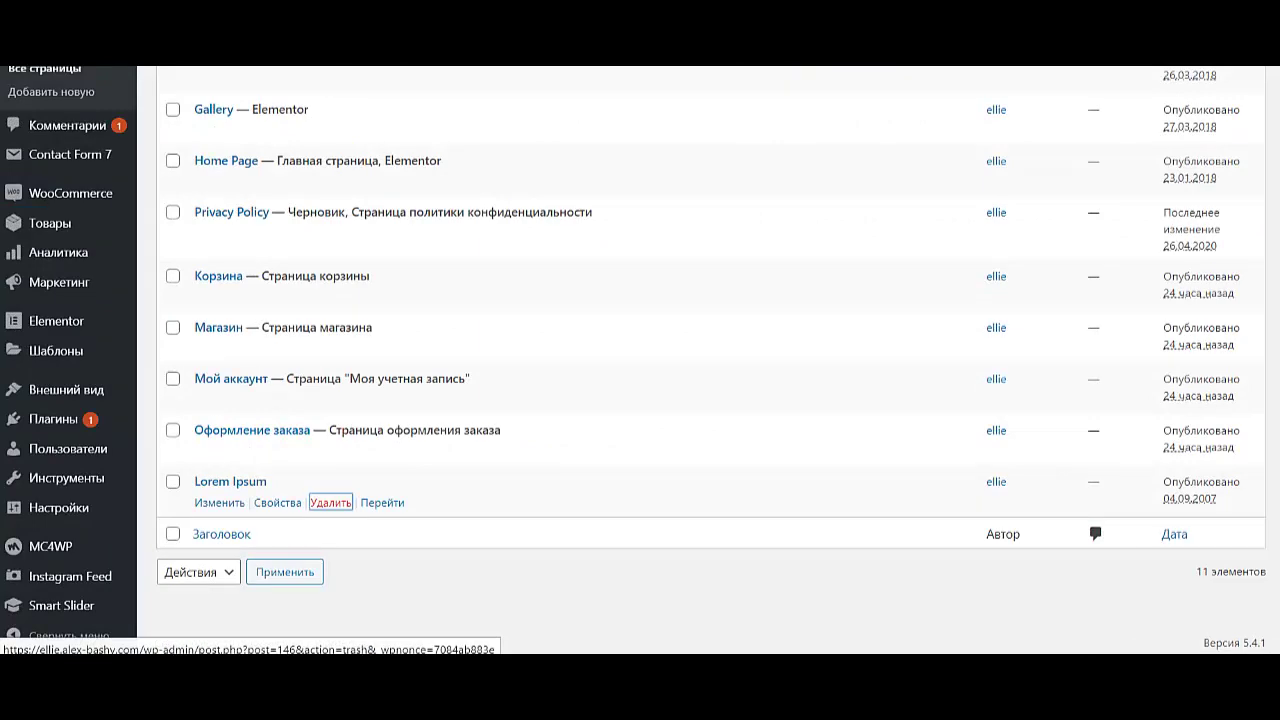
scroll(640, 400, "down", 3)
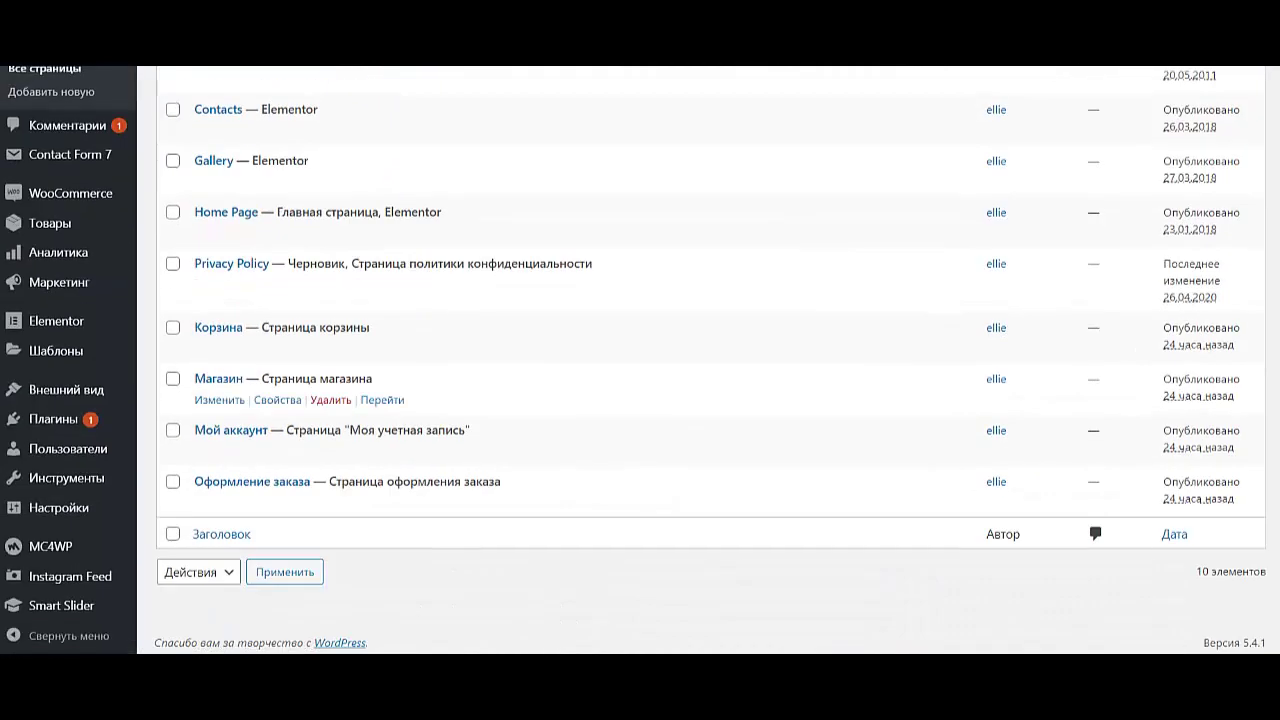
scroll(640, 400, "up", 2)
scroll(640, 500, "down", 1)
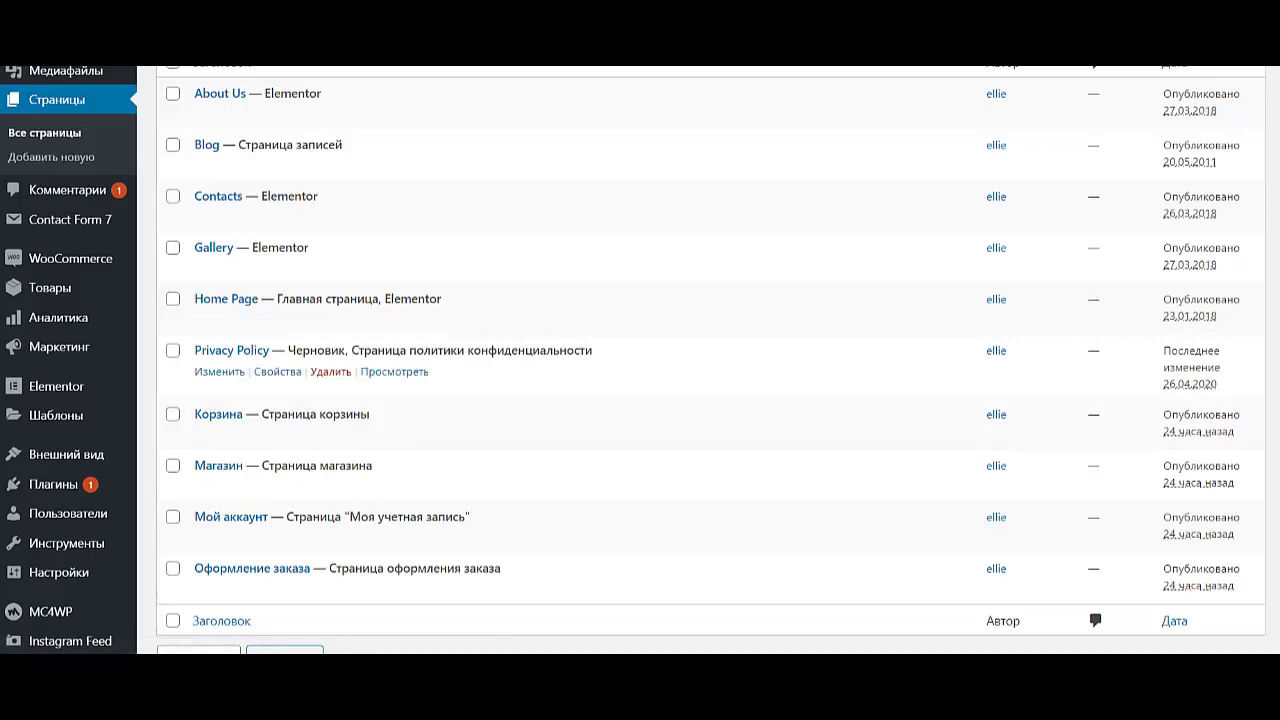
scroll(640, 280, "up", 1)
scroll(640, 360, "up", 2)
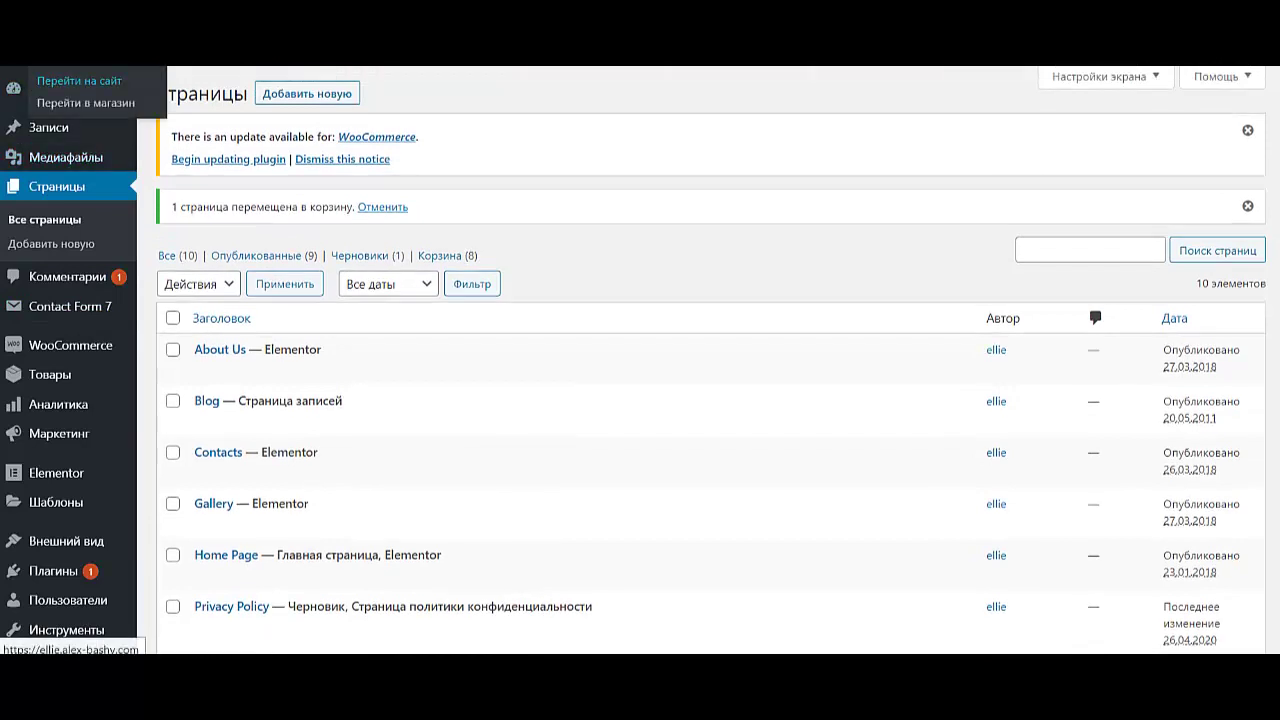
- View the live site, check the Gallery page, then return to the home page
left_click(79, 80)
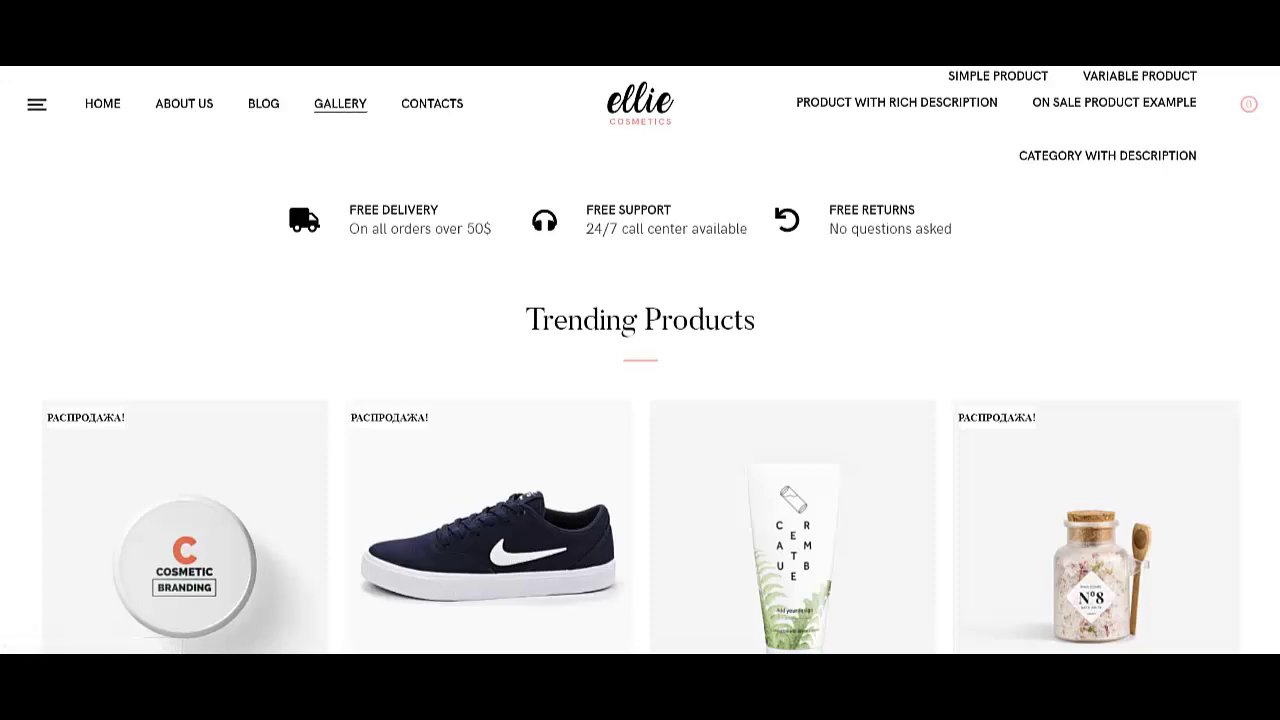
left_click(340, 103)
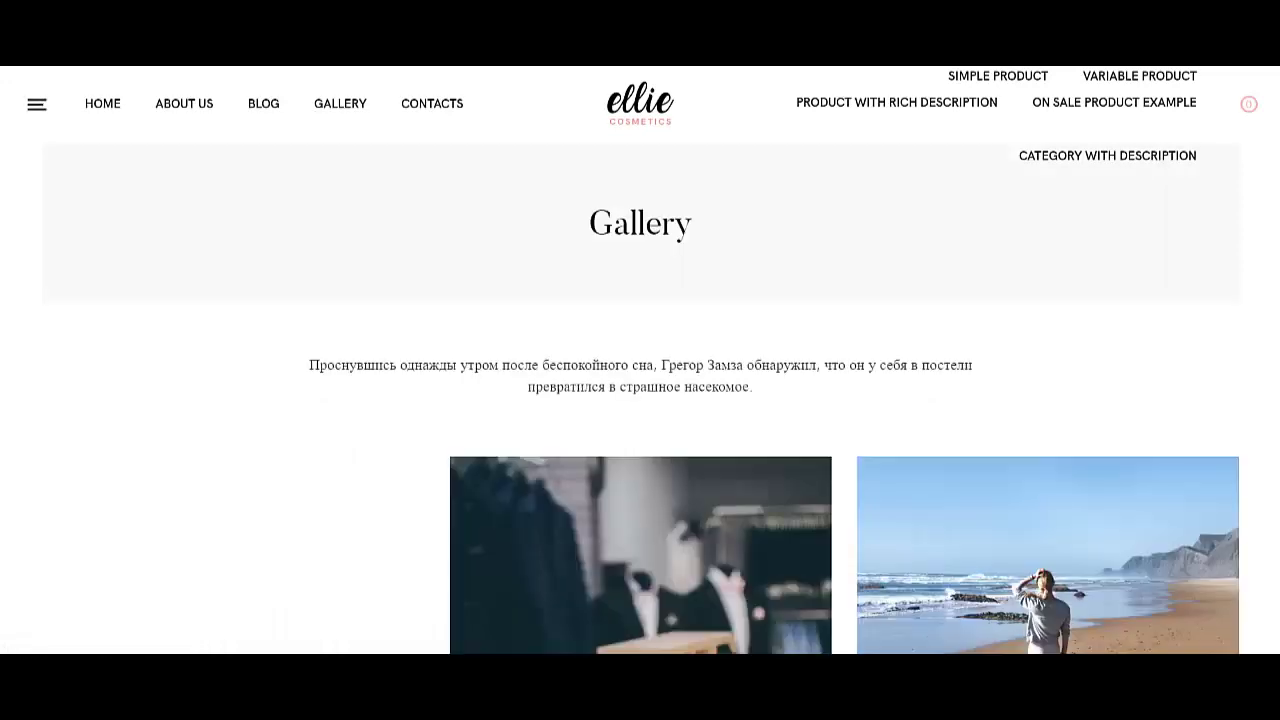
key("alt+Left")
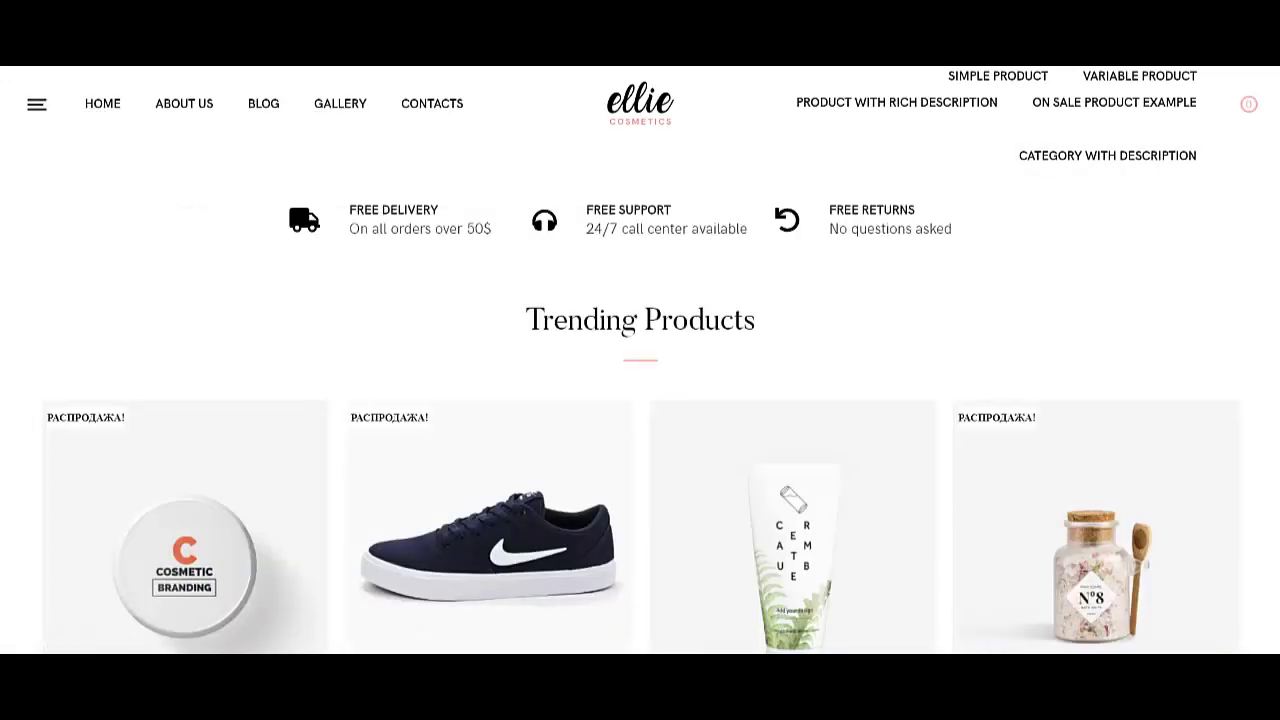
- Go to the Консоль dashboard and choose Перейти в магазин to load the shop
mouse_move(58, 80)
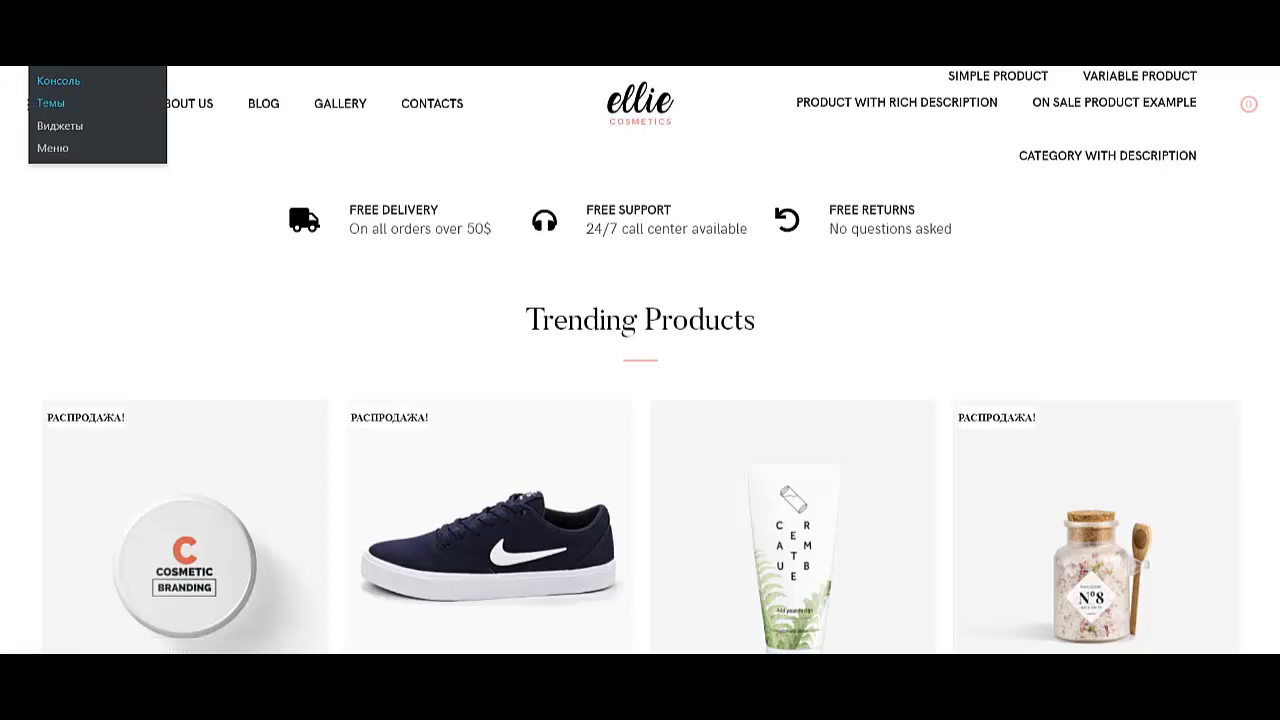
left_click(58, 80)
mouse_move(14, 88)
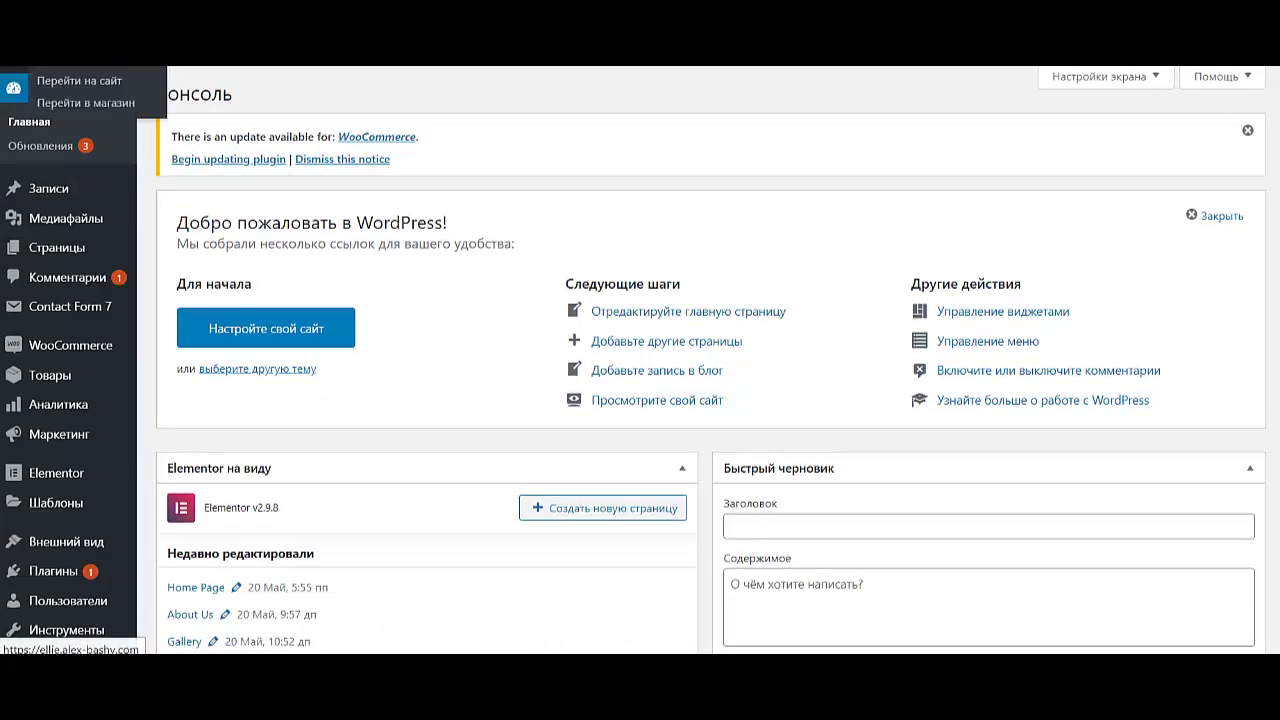
left_click(85, 102)
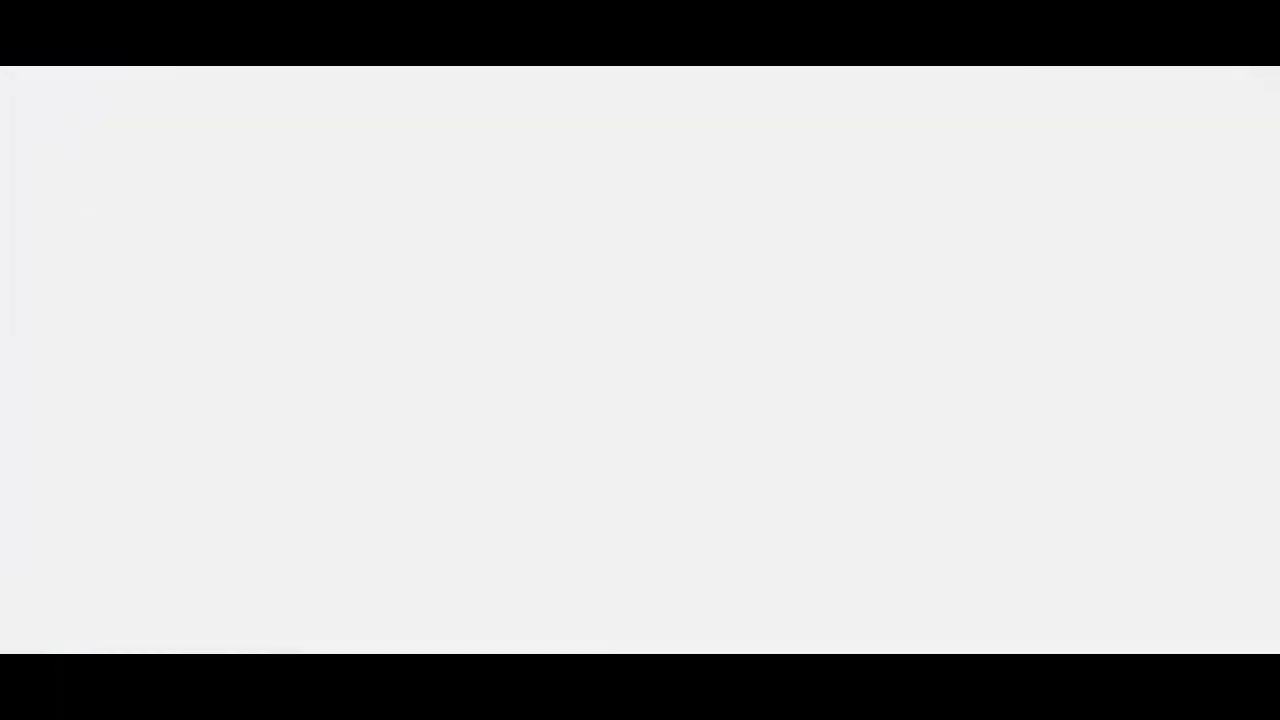
- Filter the shop by price to 20₽–2270₽ and apply it with Фильтровать
scroll(640, 400, "down", 2)
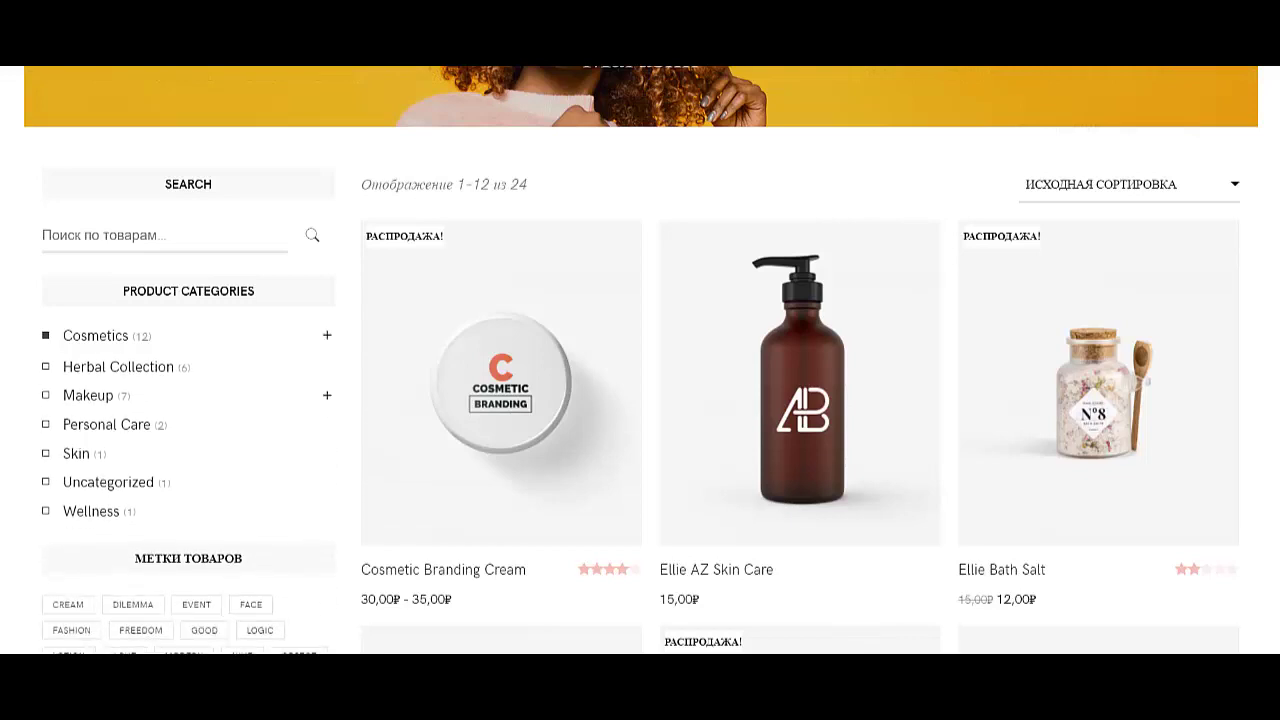
scroll(640, 360, "down", 2)
scroll(100, 260, "down", 2)
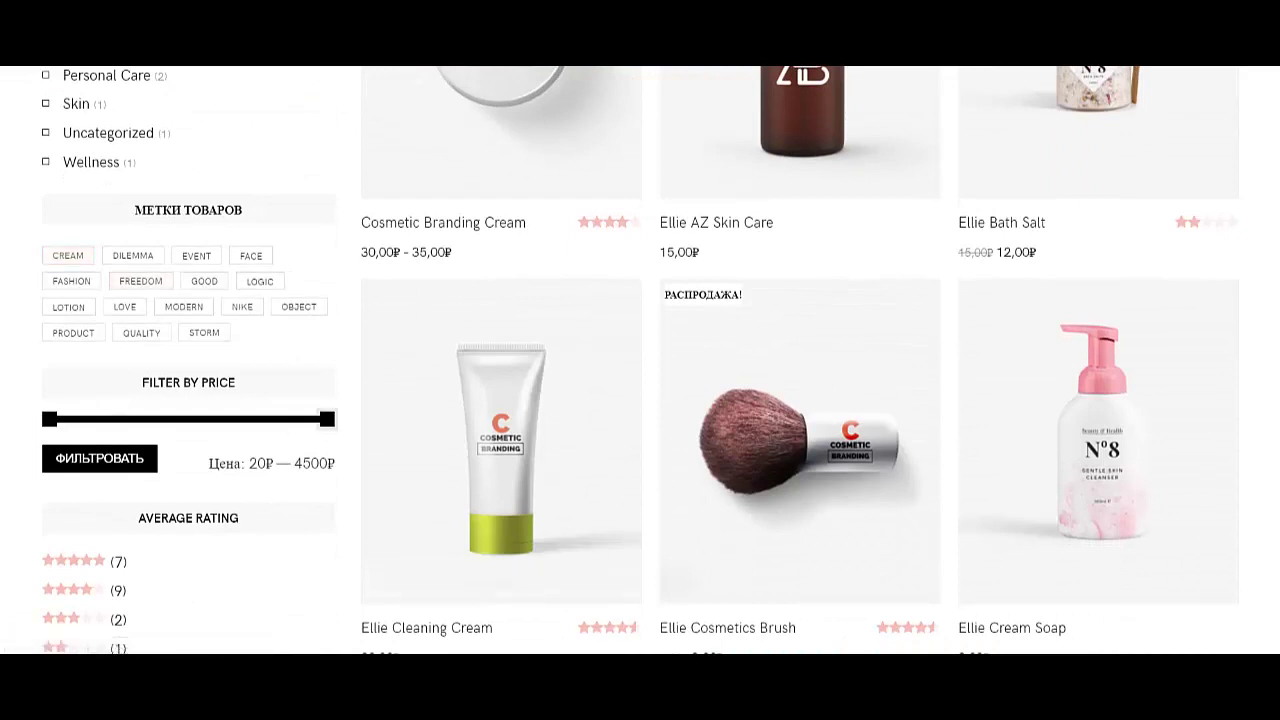
left_click_drag(327, 419, 181, 419)
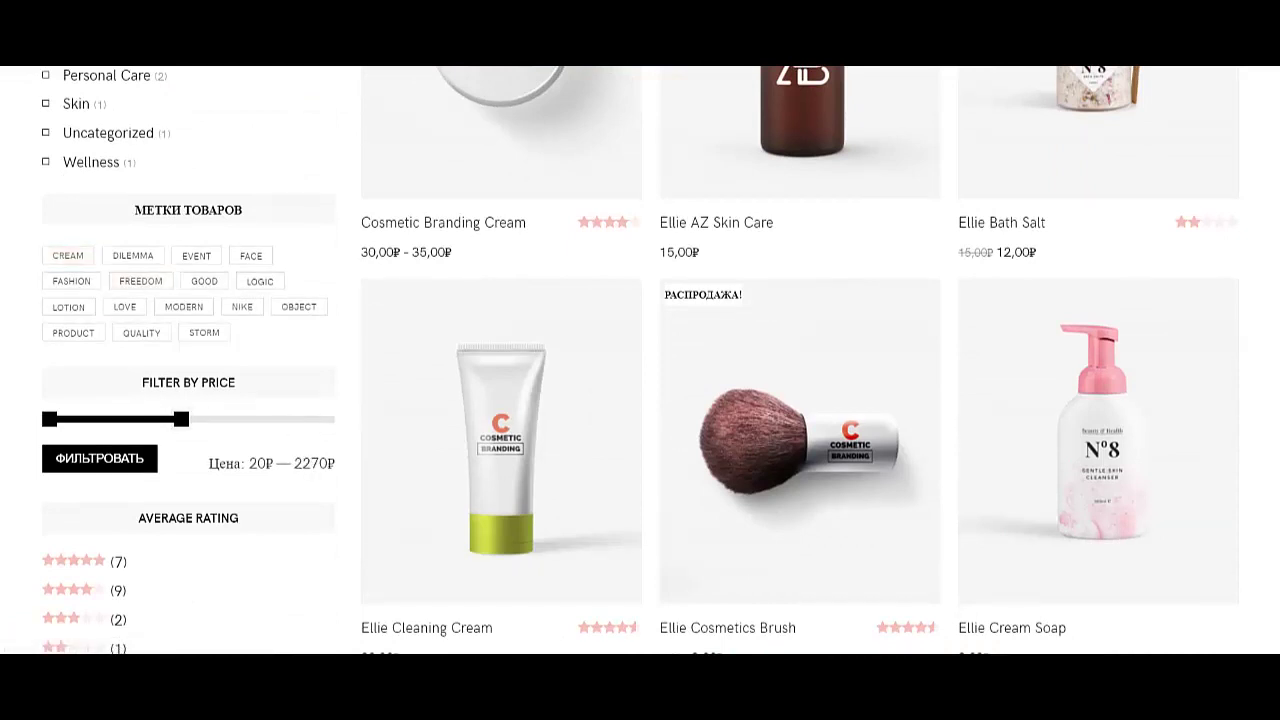
left_click(99, 458)
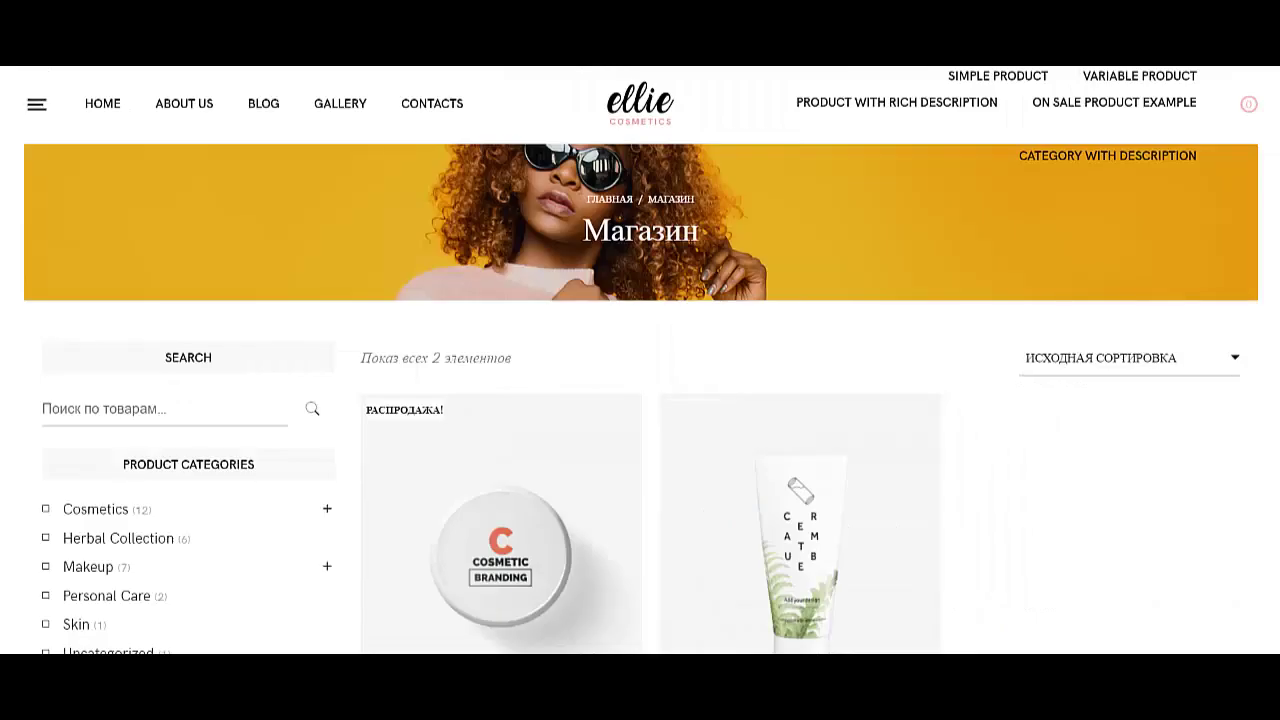
- Scroll the filtered list showing Cosmetic Branding Cream and Ellie Spa Gift Set
scroll(640, 360, "down", 3)
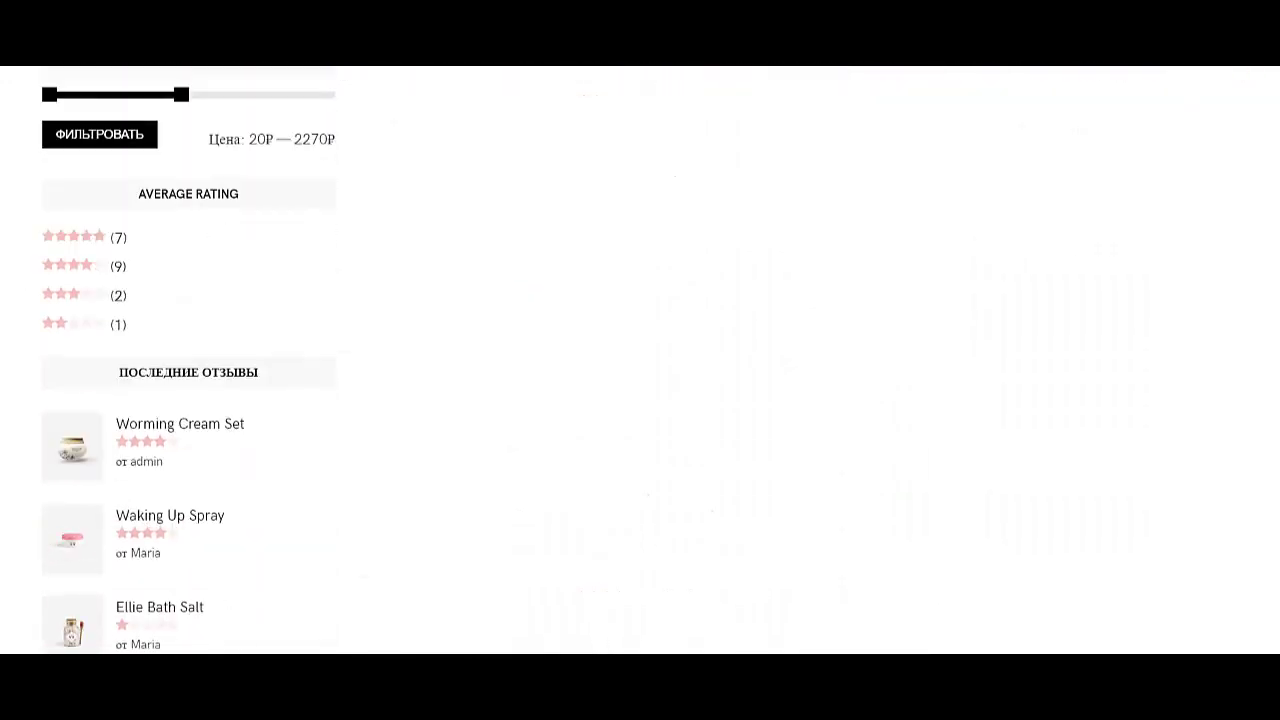
scroll(640, 360, "down", 1)
scroll(640, 360, "up", 1)
scroll(640, 360, "down", 3)
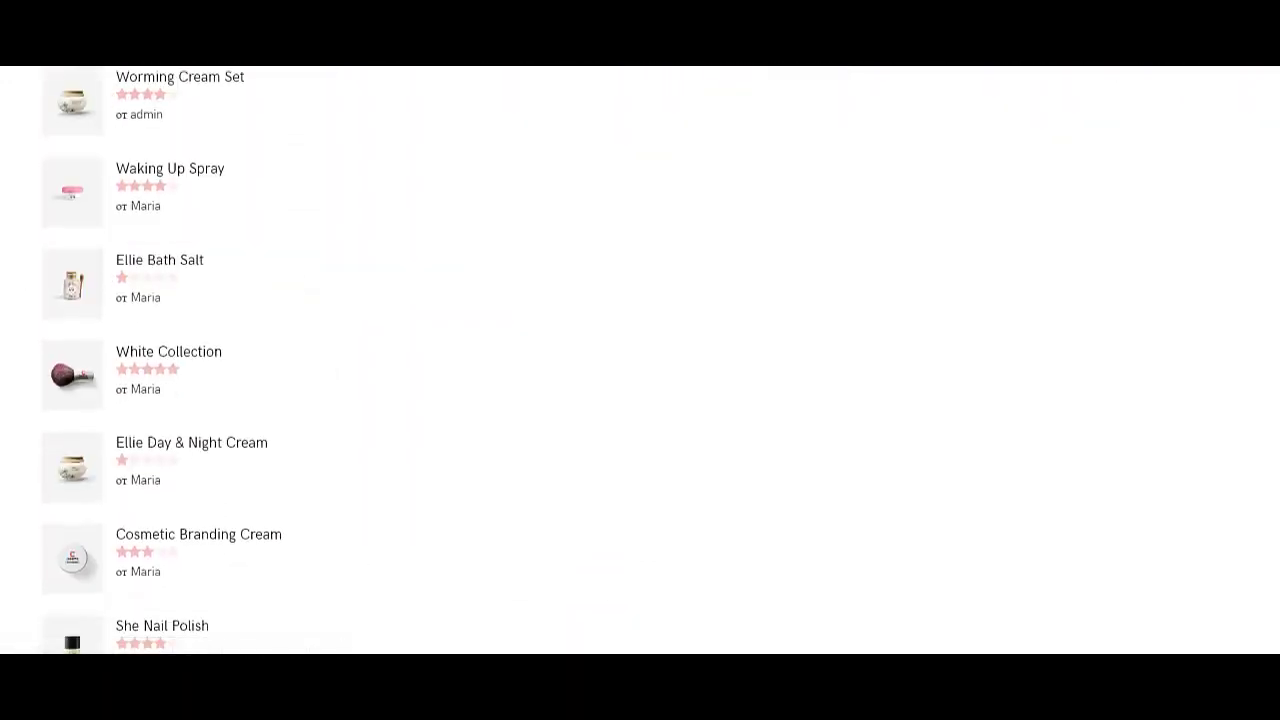
scroll(640, 360, "up", 12)
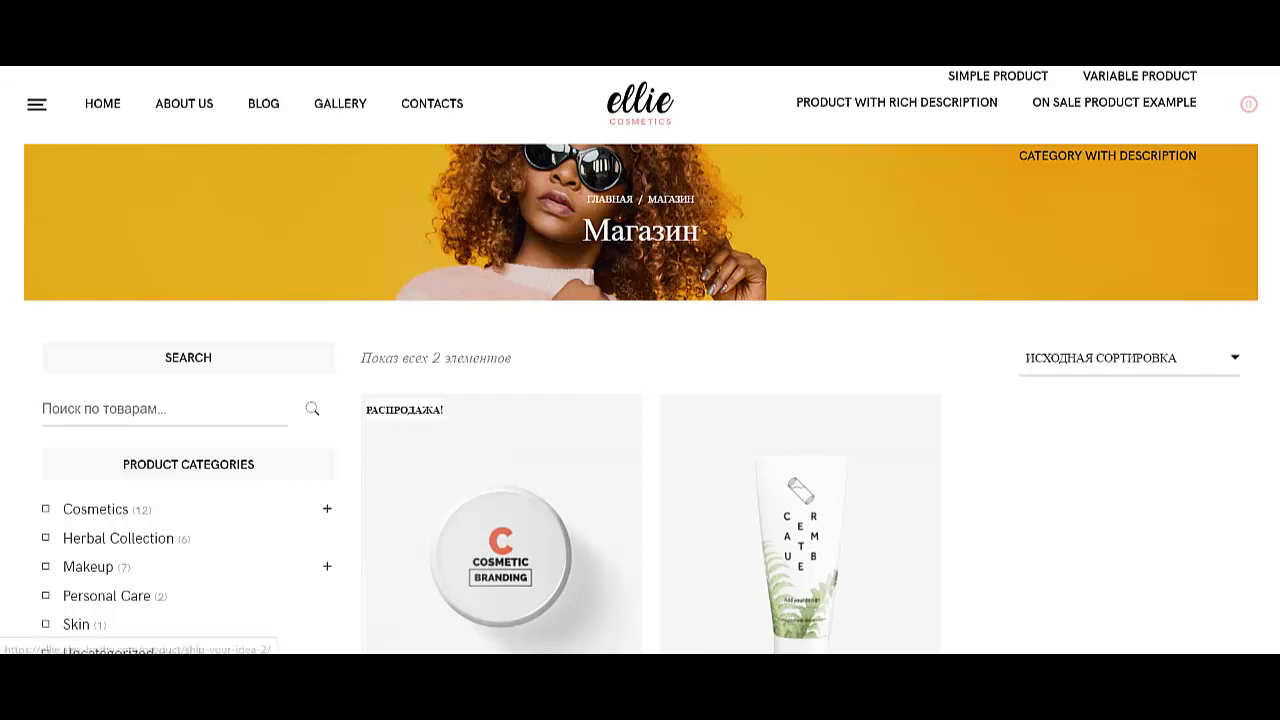
scroll(640, 400, "down", 3)
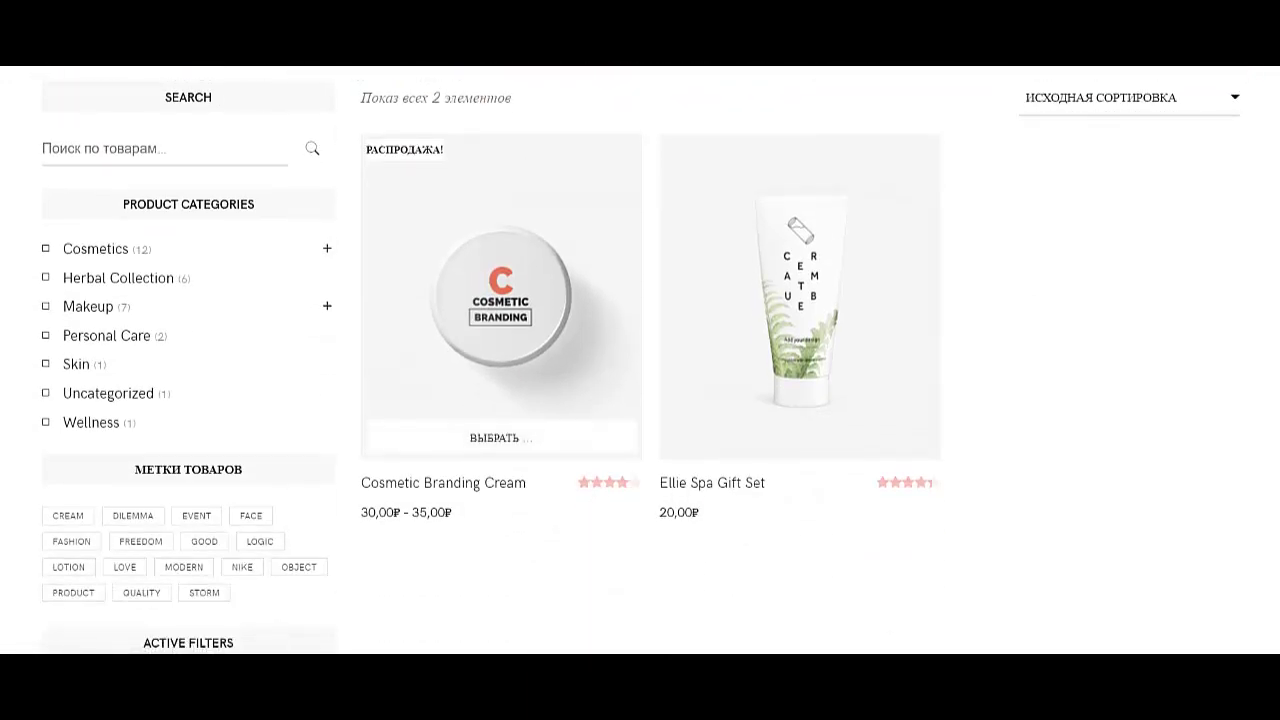
- Open the Cosmetic Branding Cream product page and browse its 30,00₽ – 35,00₽ price and options
left_click(500, 295)
scroll(640, 400, "down", 8)
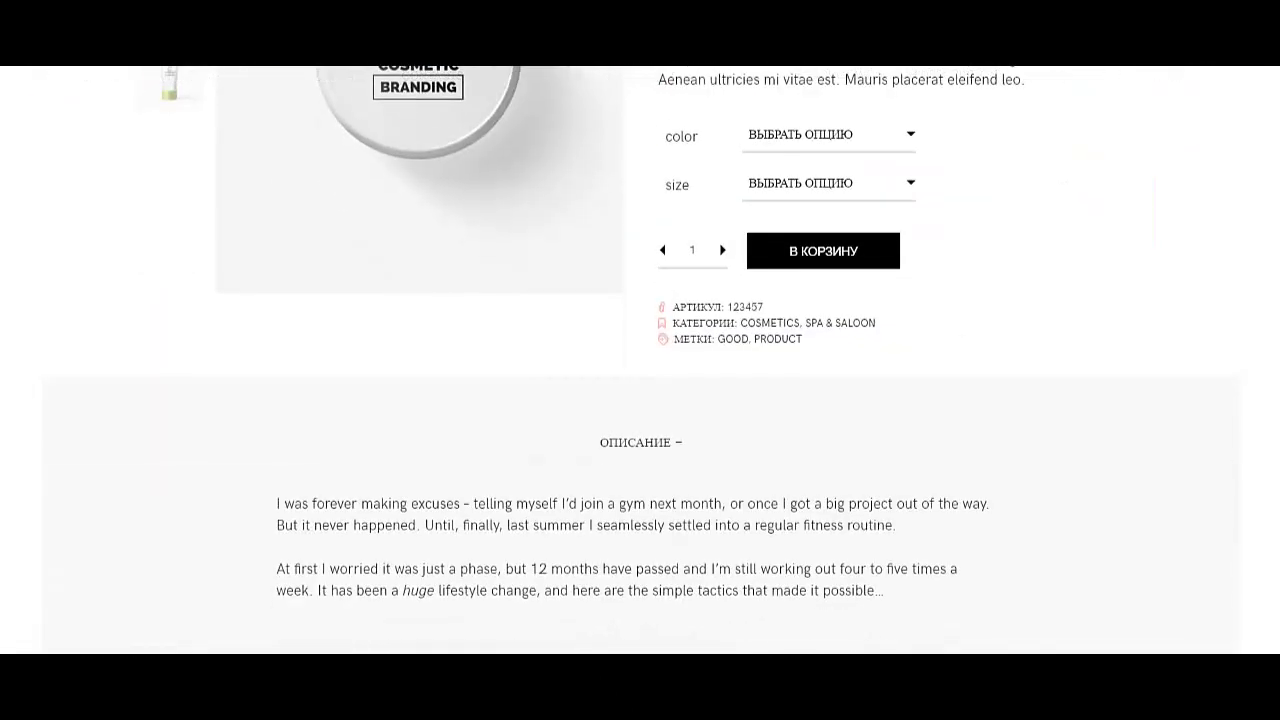
scroll(640, 360, "down", 8)
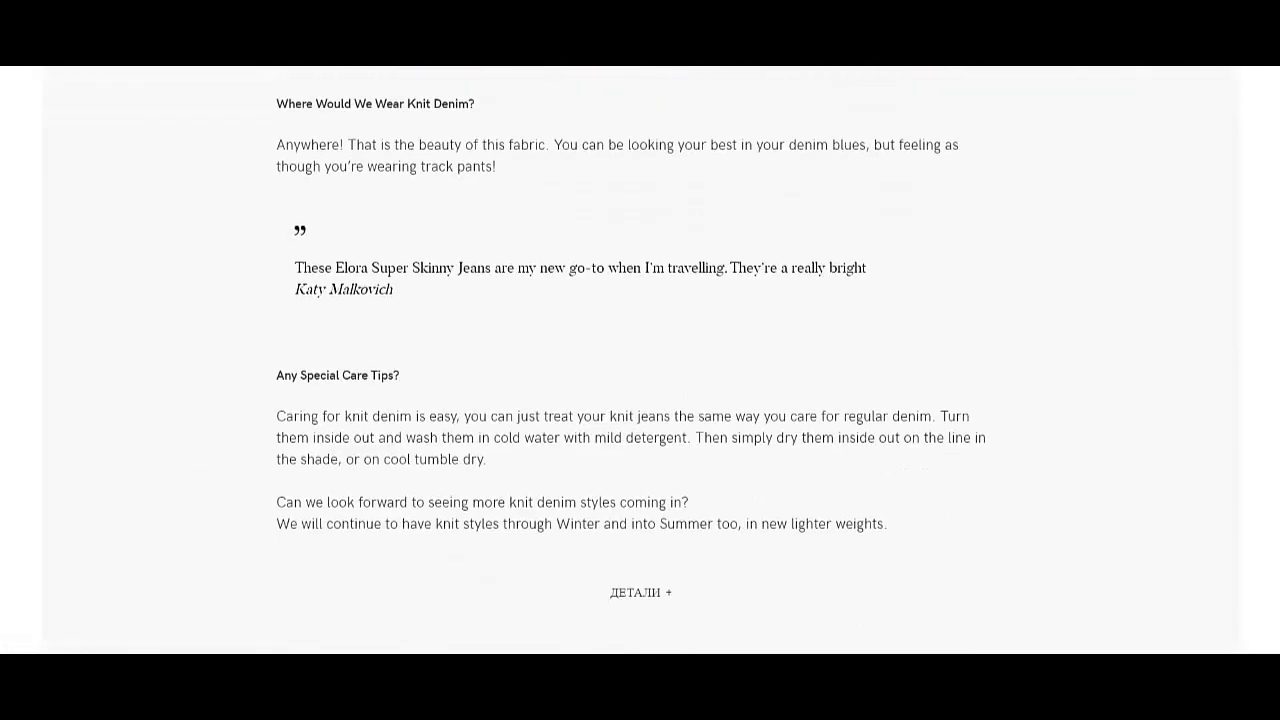
scroll(640, 400, "down", 2)
scroll(640, 400, "up", 10)
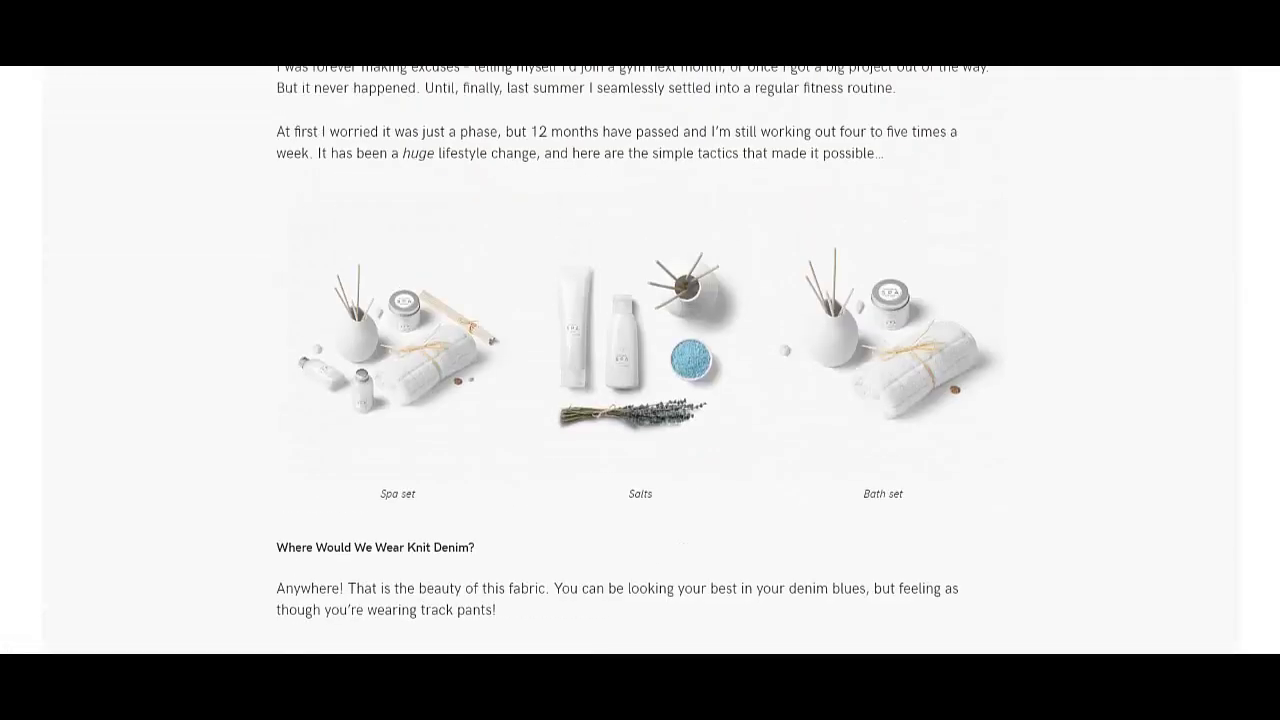
scroll(640, 400, "up", 3)
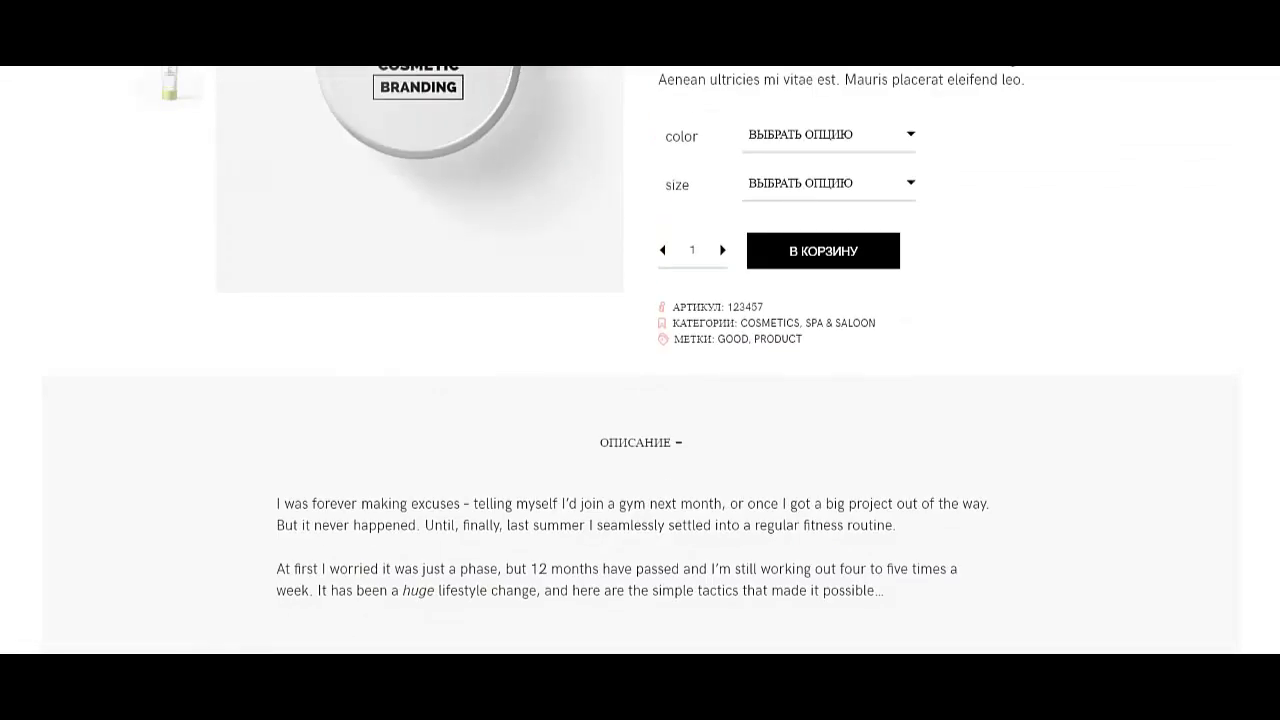
scroll(640, 400, "down", 4)
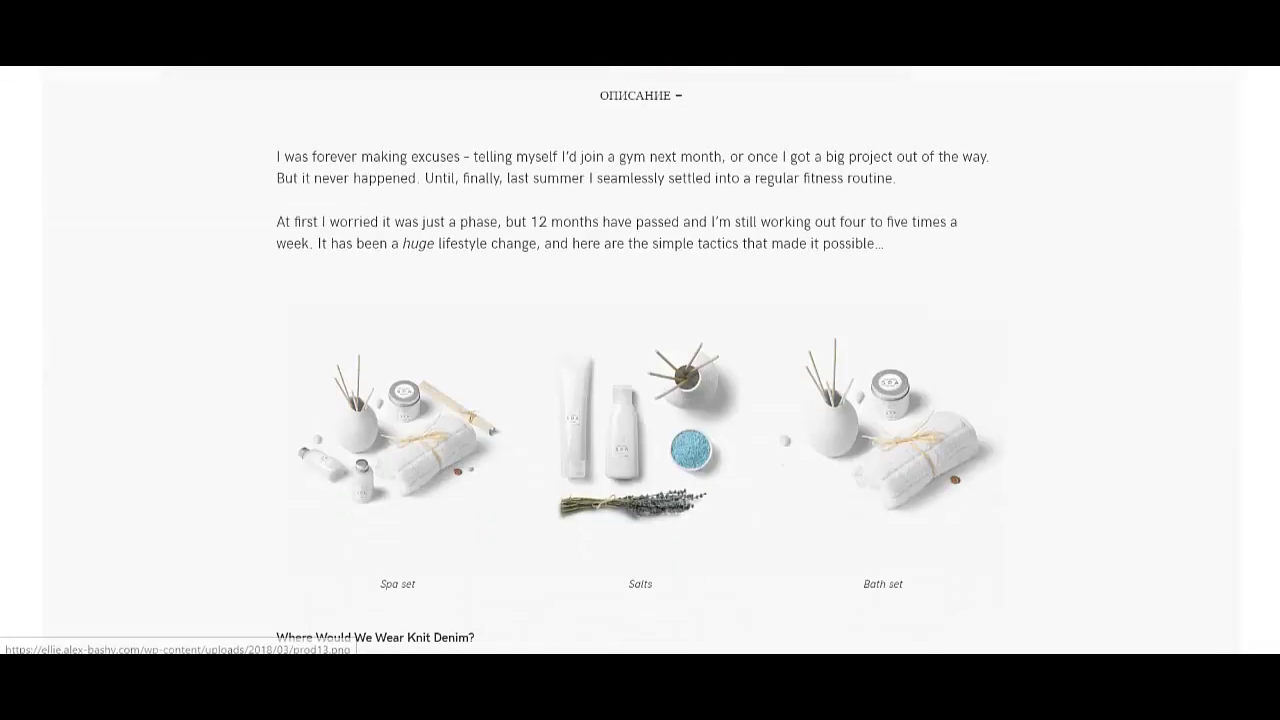
scroll(640, 400, "up", 3)
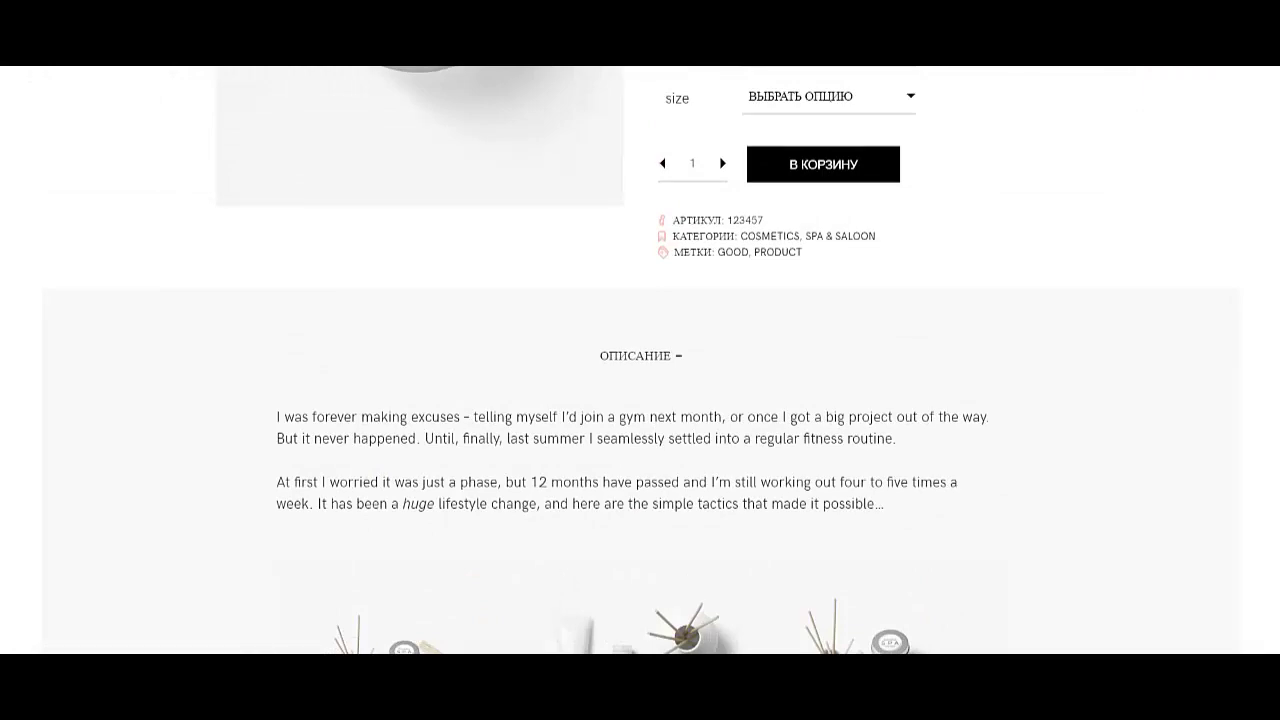
- Review the description, reviews and similar products, and reopen the ОПИСАНИЕ section
scroll(640, 360, "down", 8)
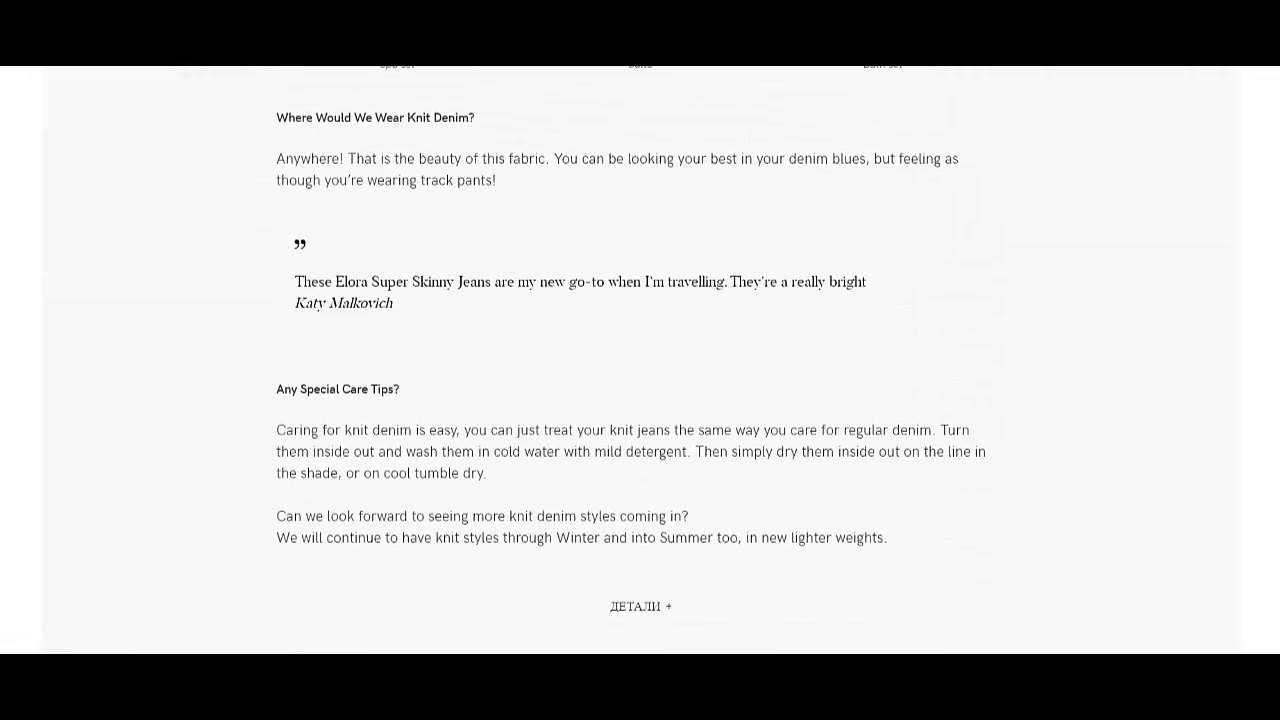
scroll(640, 360, "down", 6)
scroll(640, 360, "up", 2)
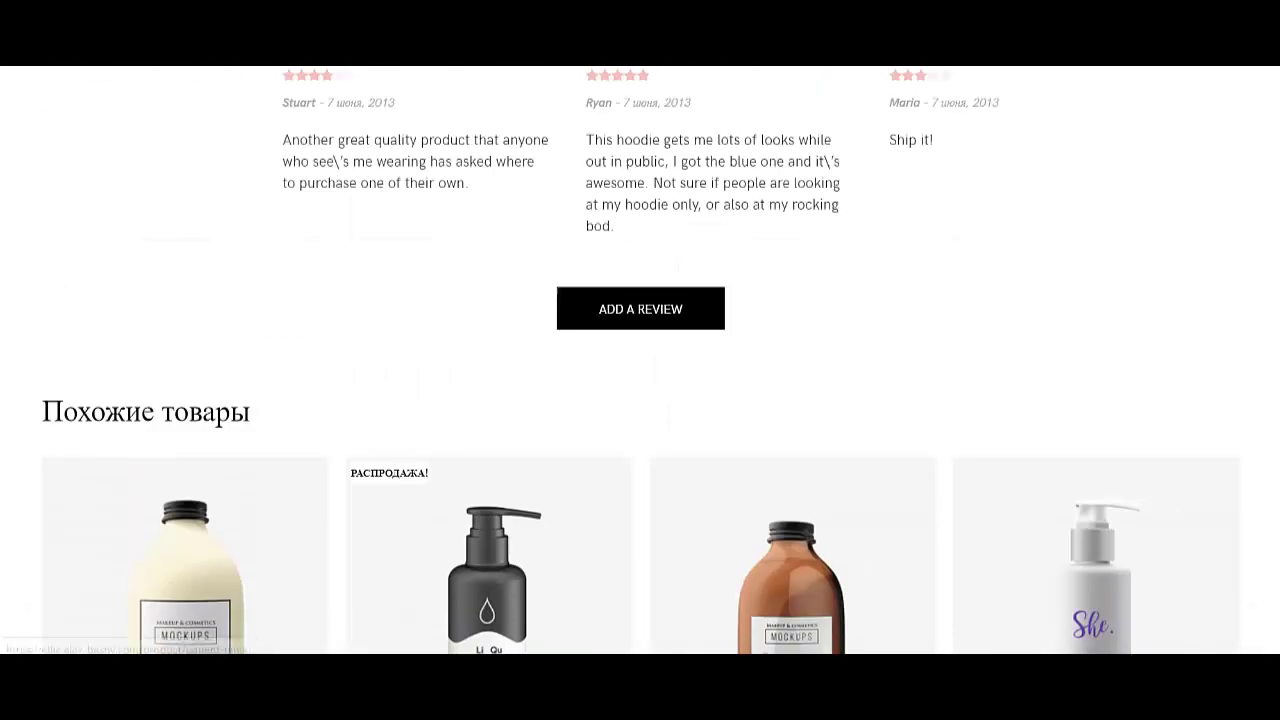
scroll(640, 360, "up", 4)
scroll(640, 360, "up", 5)
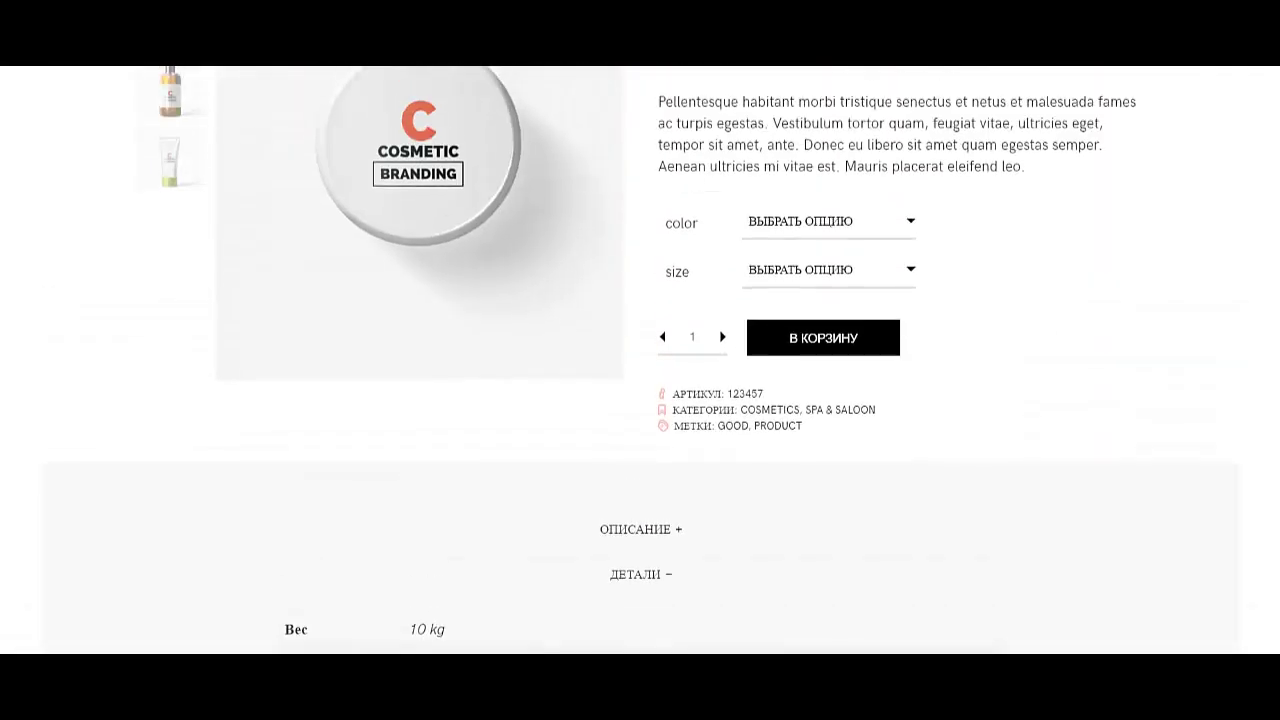
left_click(641, 529)
scroll(640, 360, "down", 4)
scroll(640, 360, "up", 9)
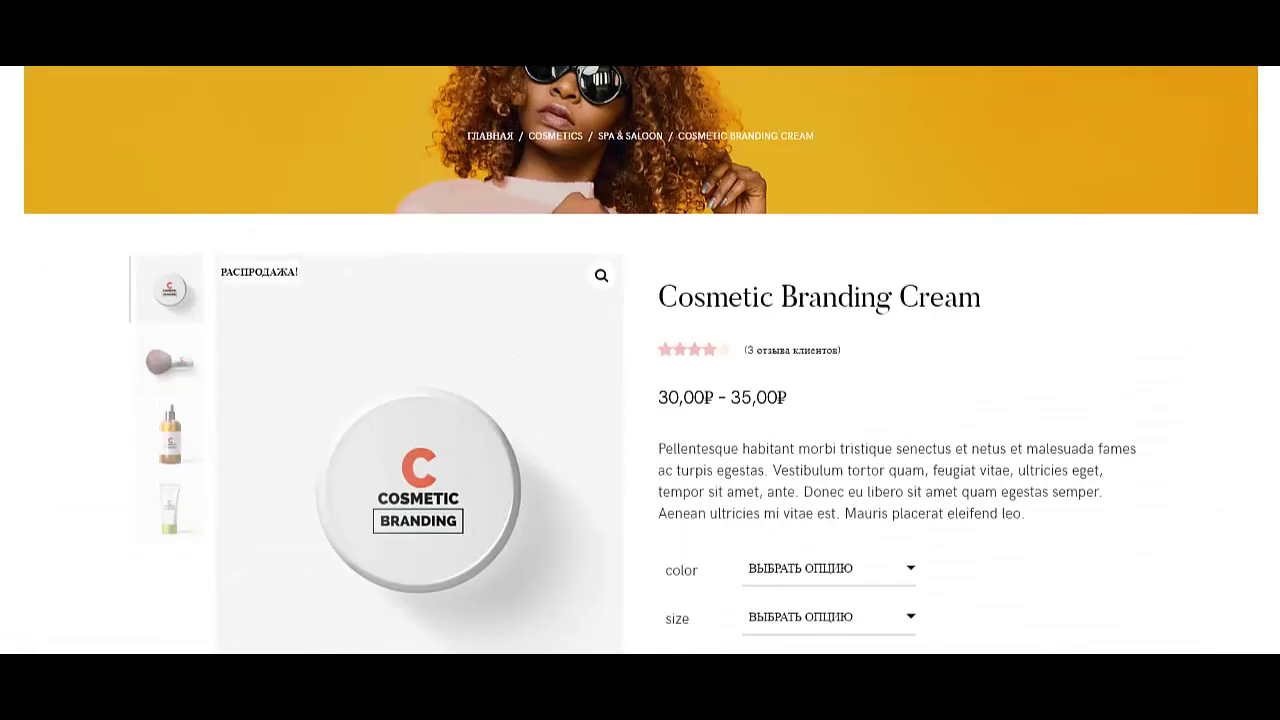